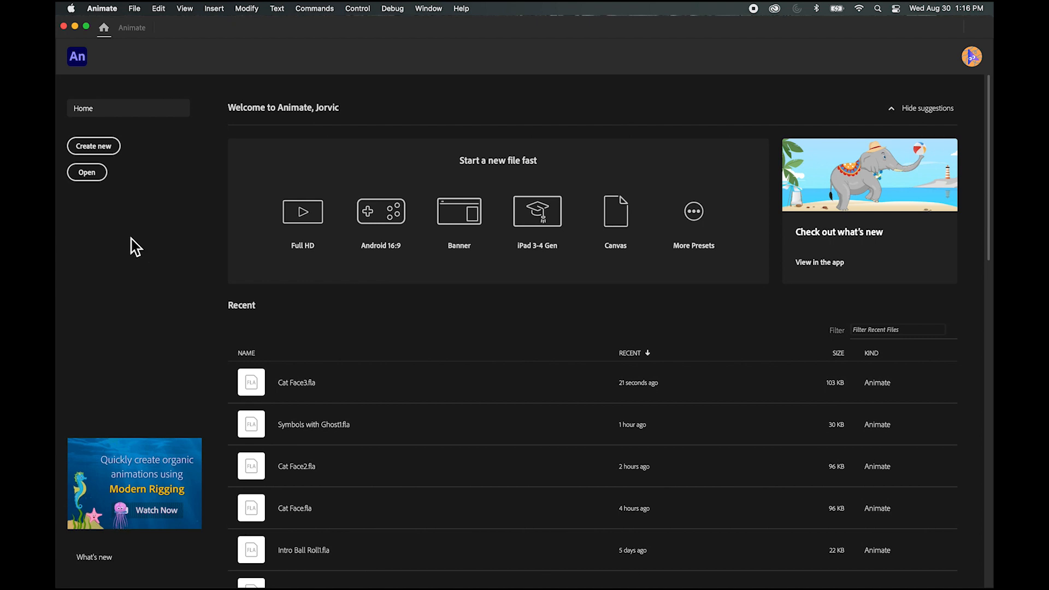
Step: Create a new HD 1280 x 720 document at 24 fps and fit the stage to the window
left_click(103, 149)
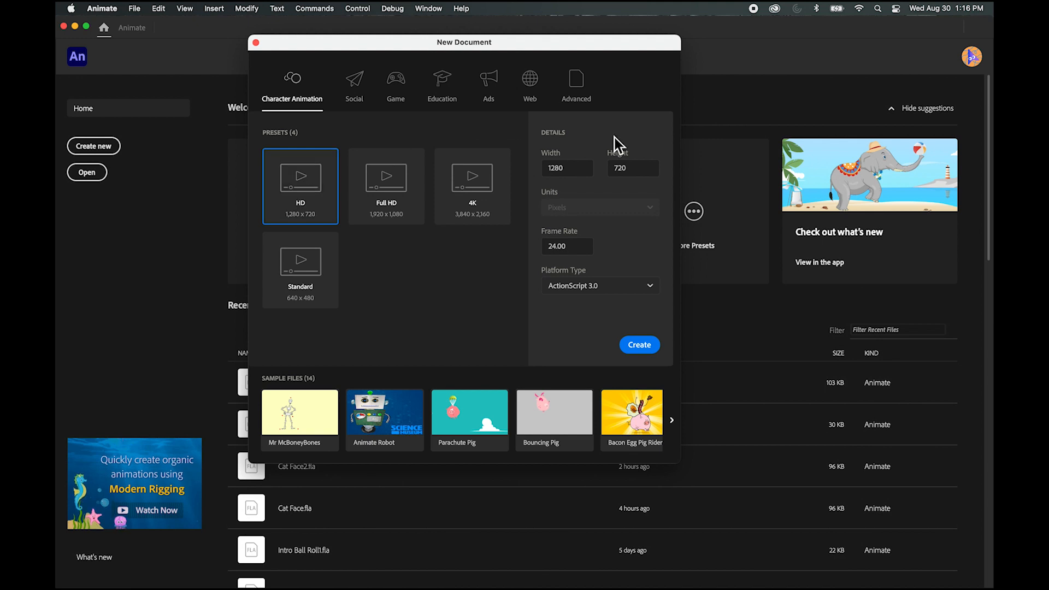
left_click(640, 348)
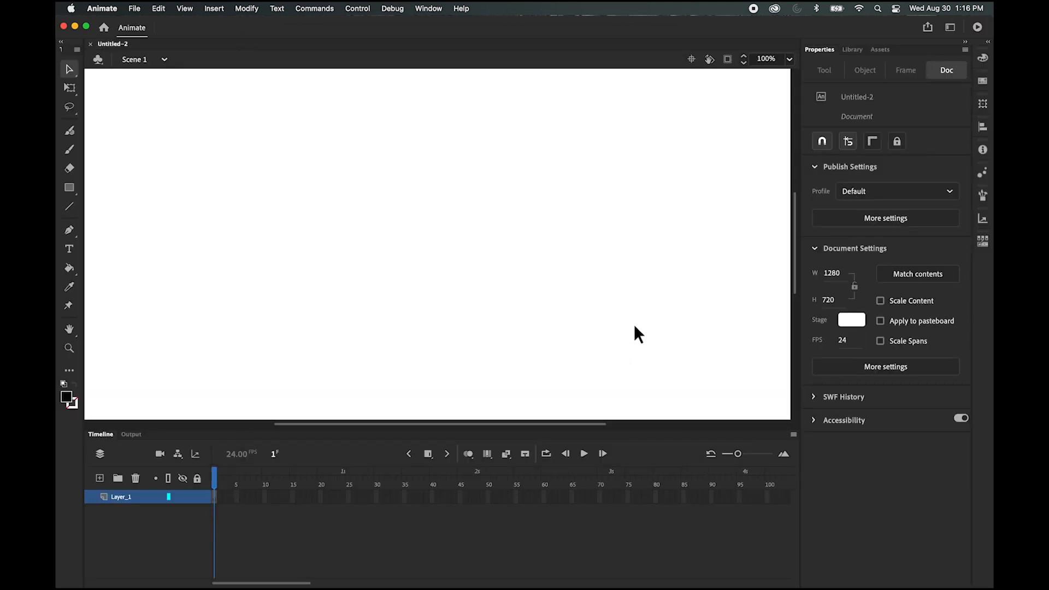
left_click(790, 60)
left_click(815, 75)
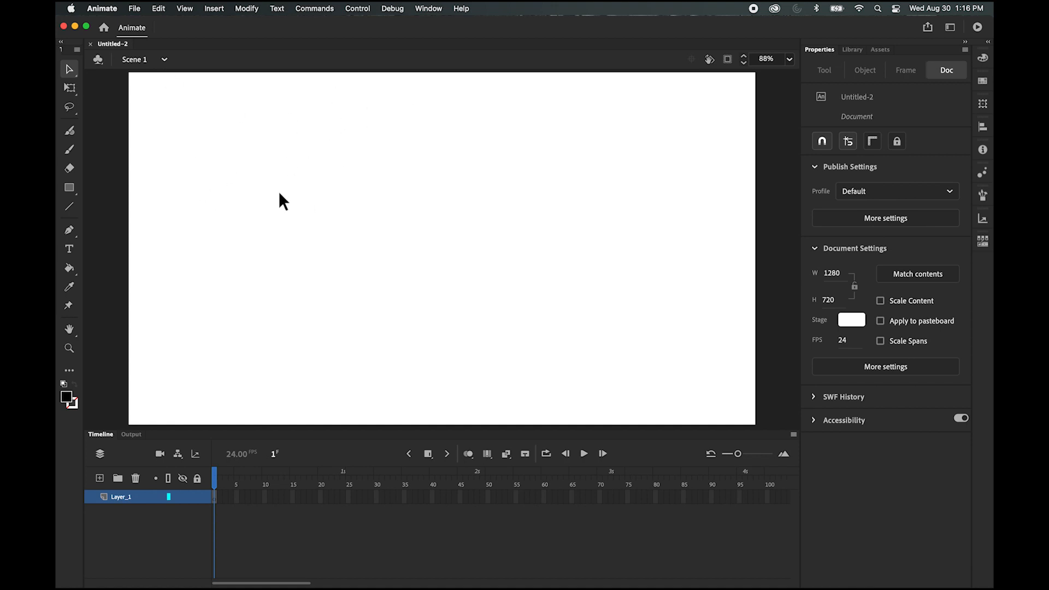
Step: Create a new graphic symbol named Ghost in the library root
left_click(214, 10)
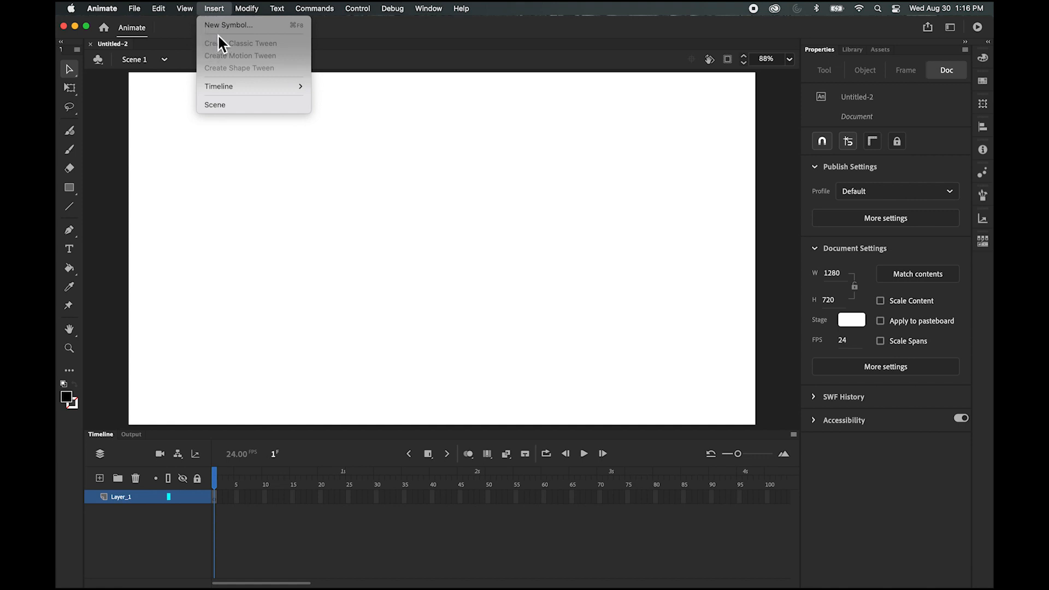
left_click(221, 25)
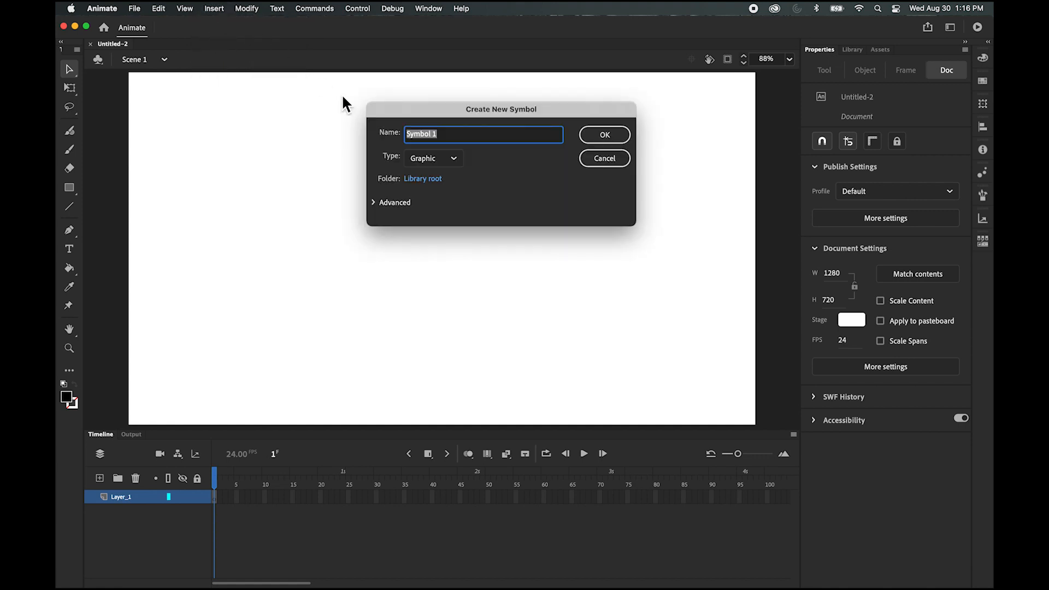
type("Ghost")
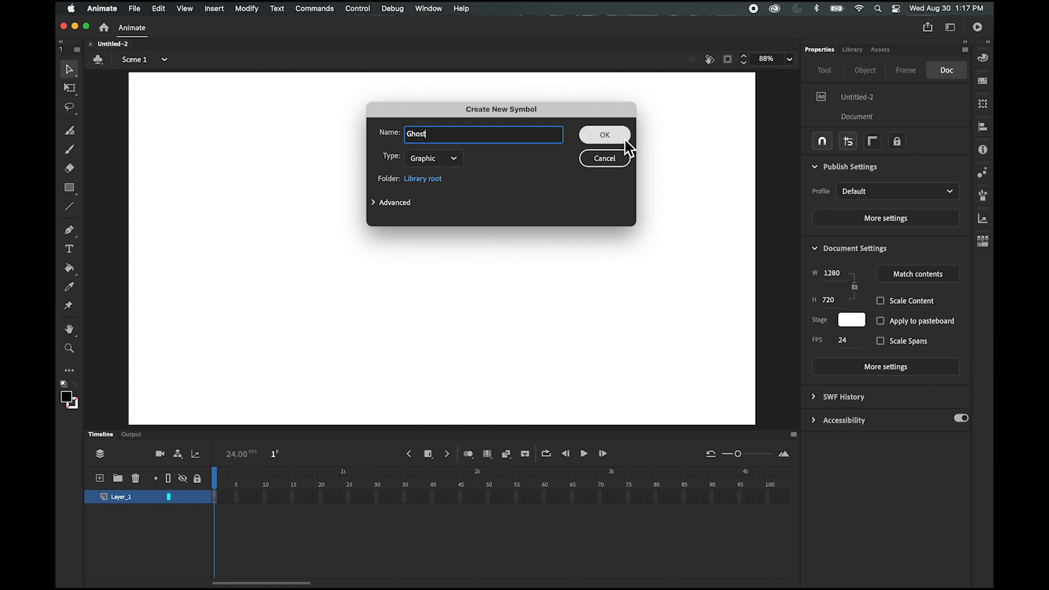
left_click(455, 158)
left_click(432, 140)
left_click(601, 135)
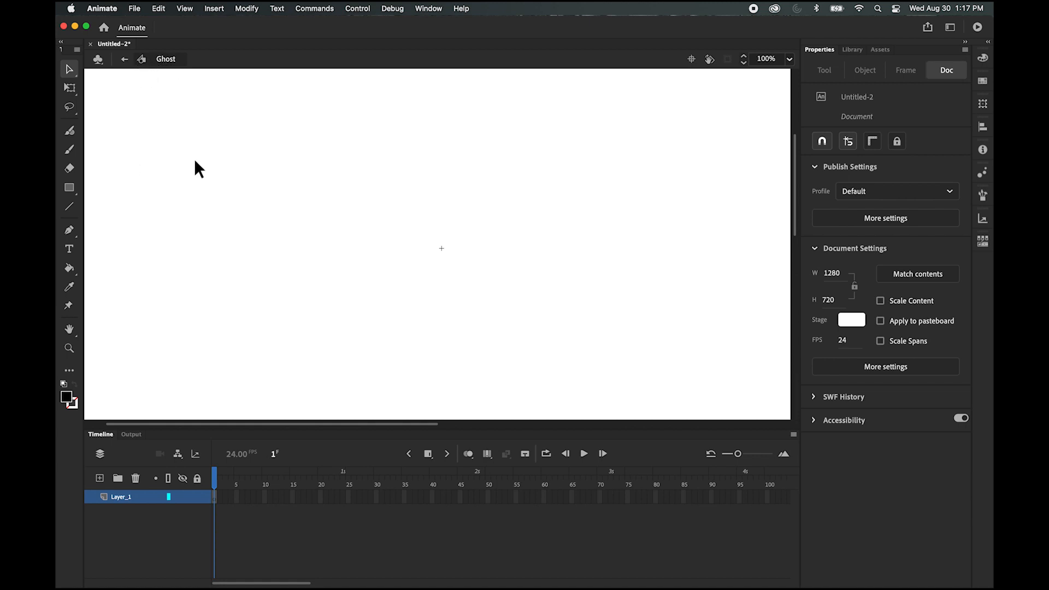
Step: Draw the ghost's body outline with a pointed head and wavy bottom edge, using the Fluid Brush with taper 36
left_click(70, 131)
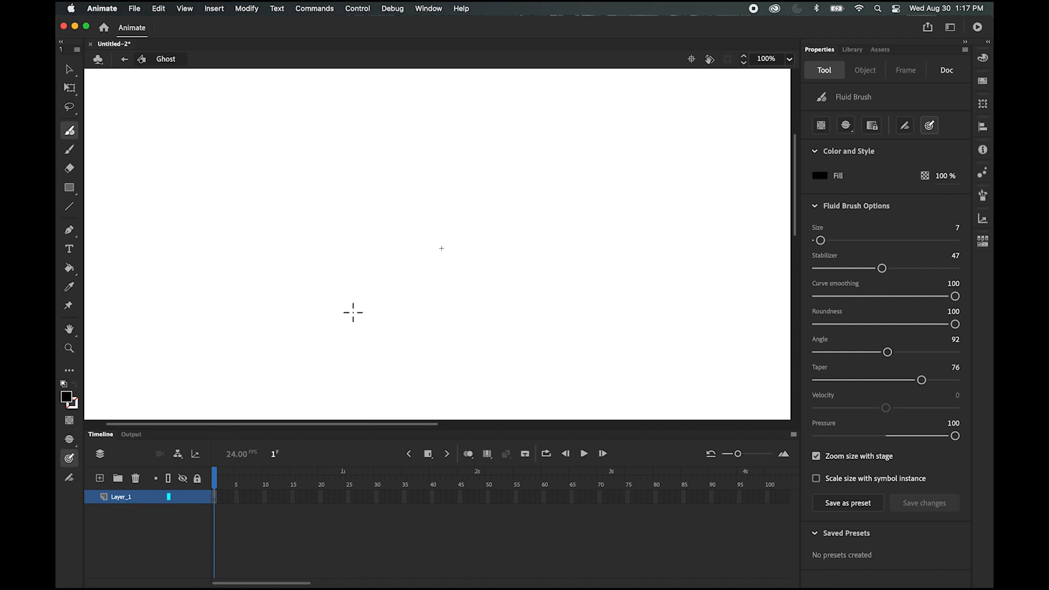
left_click_drag(356, 315, 403, 159)
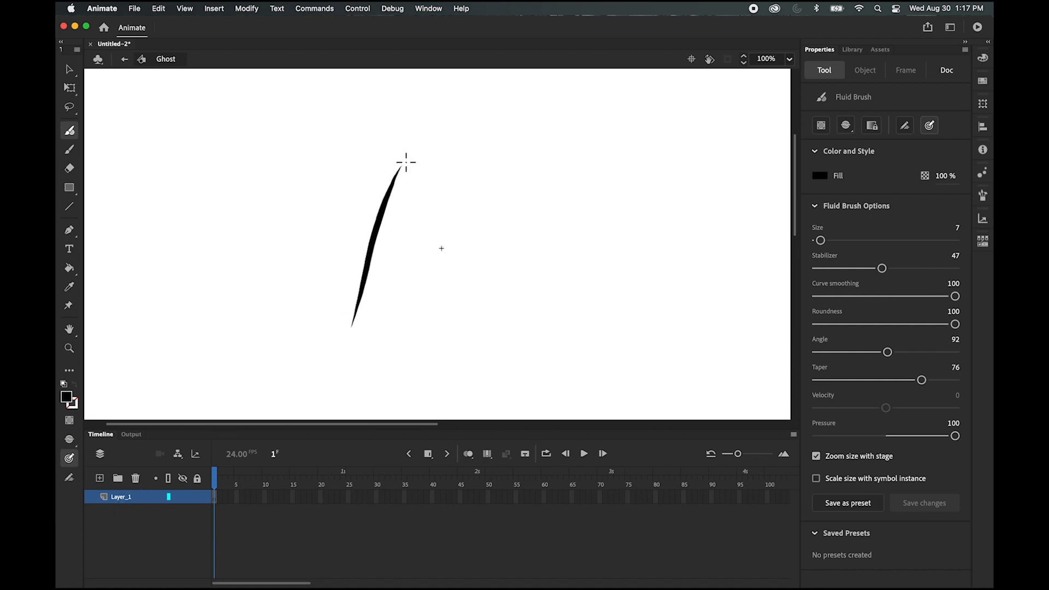
key("super+z")
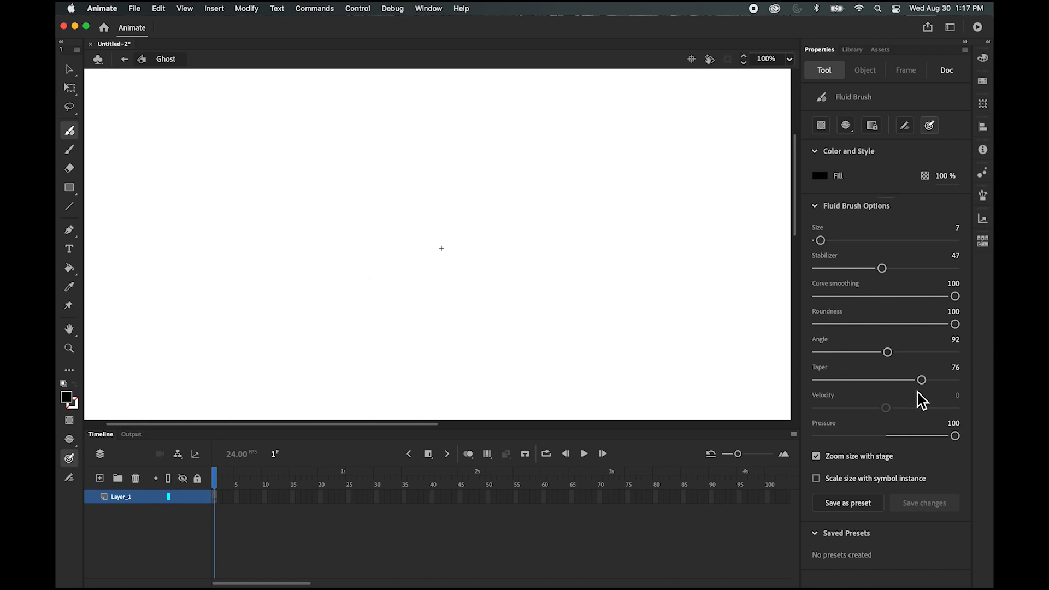
left_click_drag(921, 380, 867, 380)
mouse_move(329, 342)
left_mouse_down()
mouse_move(327, 263)
mouse_move(437, 122)
mouse_move(470, 119)
mouse_move(462, 145)
mouse_move(492, 282)
mouse_move(492, 351)
left_mouse_up()
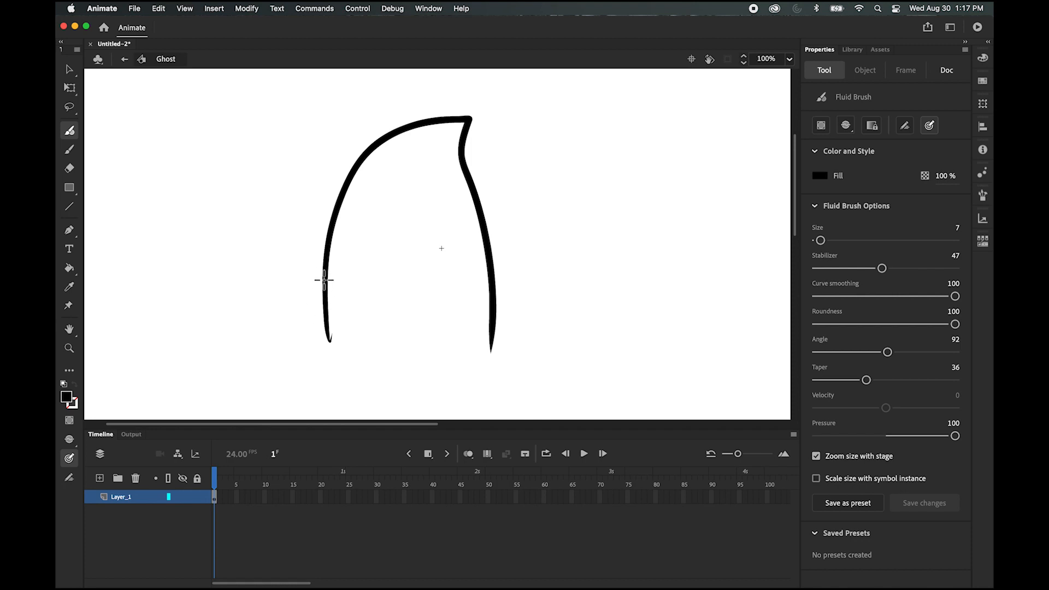
mouse_move(324, 279)
left_mouse_down()
mouse_move(334, 349)
mouse_move(375, 337)
mouse_move(482, 351)
mouse_move(492, 341)
left_mouse_up()
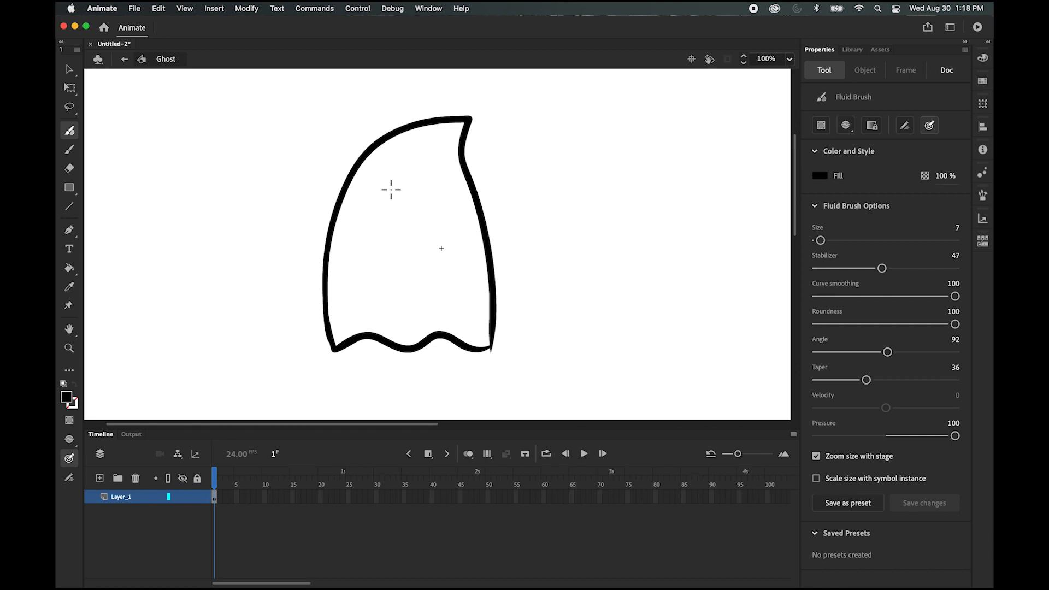
Step: Draw two solid black slanted oval eyes and a short mouth inside the ghost's outline
mouse_move(373, 208)
left_mouse_down()
mouse_move(365, 231)
mouse_move(363, 213)
mouse_move(386, 204)
mouse_move(371, 224)
mouse_move(380, 210)
mouse_move(446, 220)
mouse_move(429, 220)
mouse_move(428, 197)
mouse_move(444, 211)
mouse_move(427, 214)
mouse_move(424, 204)
mouse_move(440, 206)
mouse_move(426, 196)
mouse_move(448, 223)
mouse_move(432, 210)
left_mouse_up()
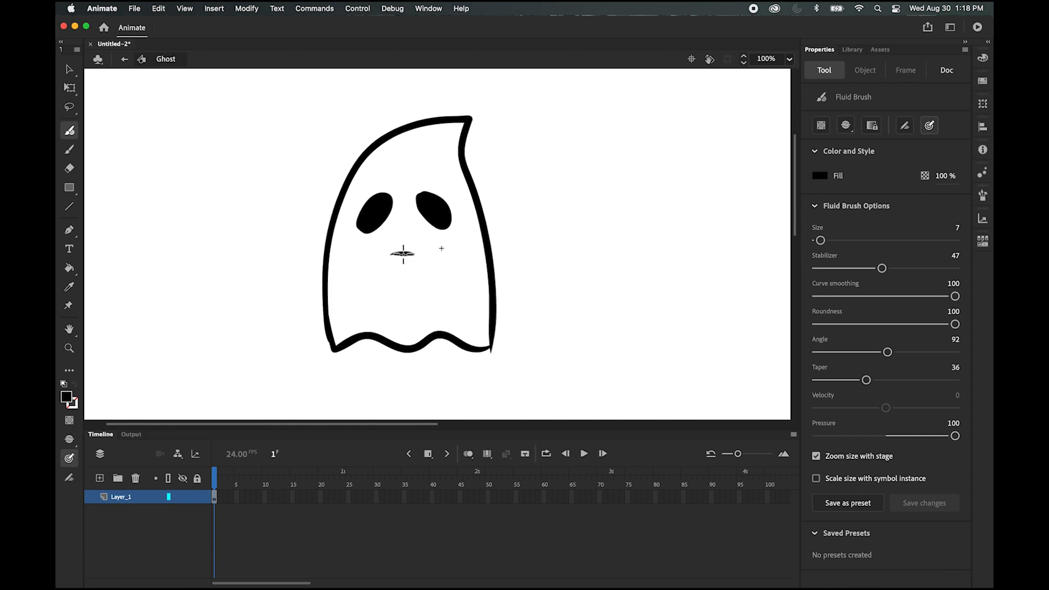
left_click_drag(403, 253, 416, 254)
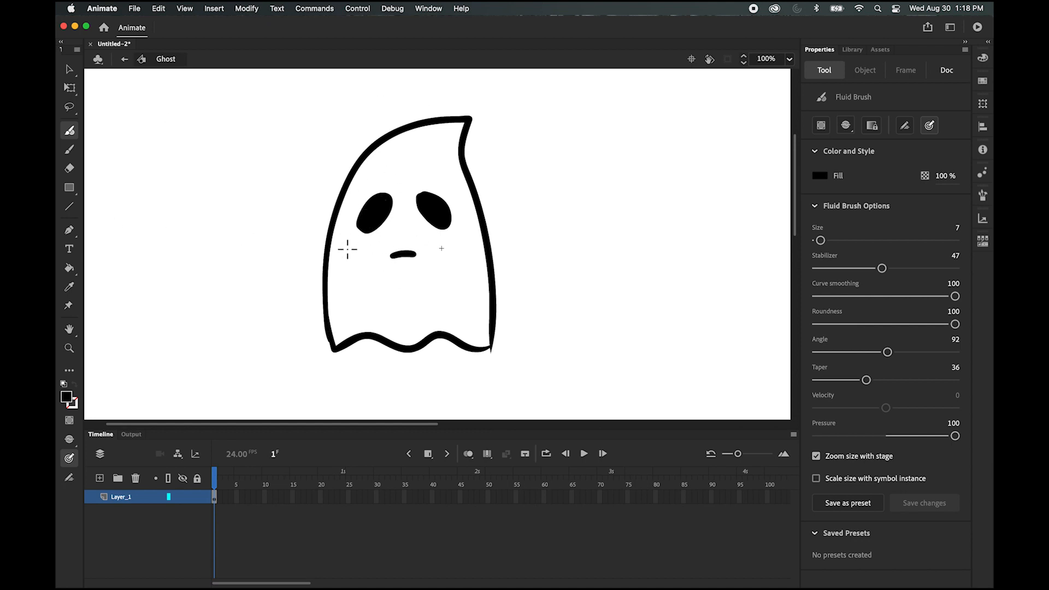
Step: Erase a small round highlight from the inner edge of each of the ghost's eyes
key("e")
mouse_move(373, 201)
left_mouse_down()
mouse_move(376, 210)
mouse_move(433, 204)
mouse_move(414, 208)
mouse_move(423, 214)
left_mouse_up()
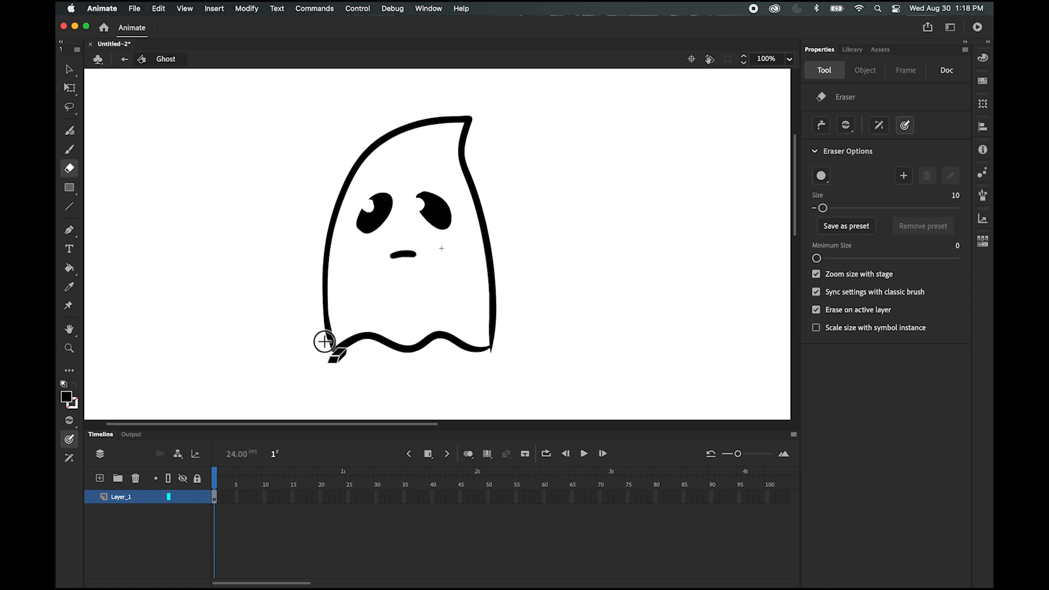
left_click_drag(323, 342, 328, 337)
key("super+z")
key("super+z")
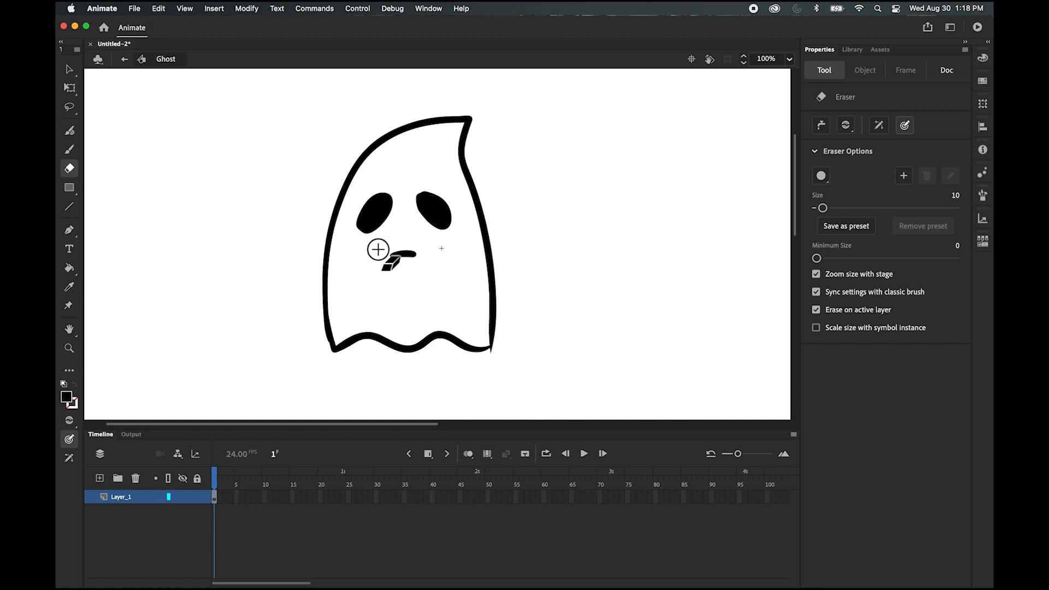
mouse_move(393, 219)
left_mouse_down()
mouse_move(377, 214)
mouse_move(432, 220)
left_mouse_up()
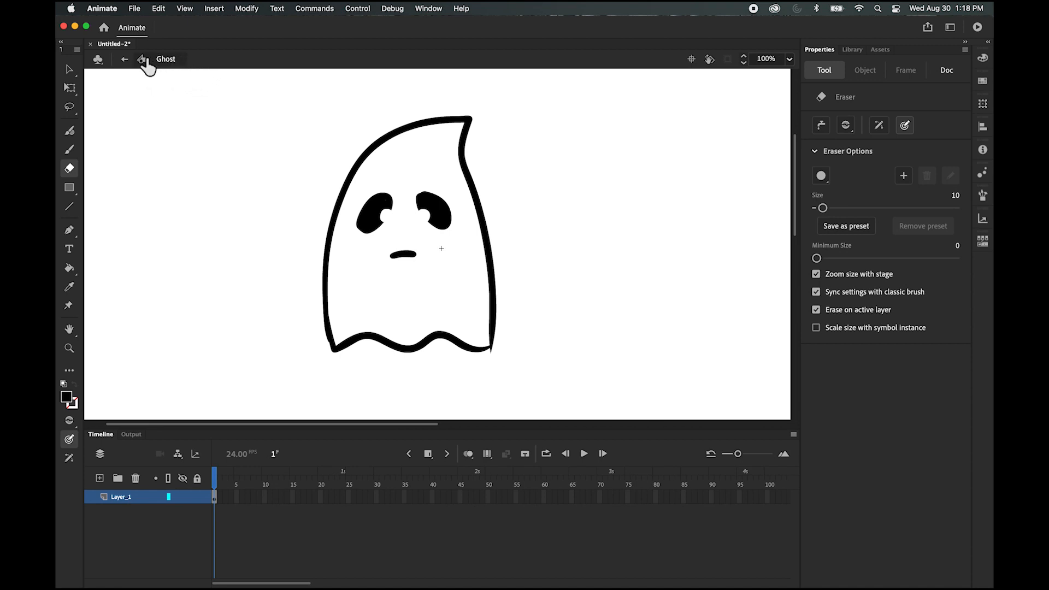
Step: Return to Scene 1 and place two instances of the Ghost symbol side by side at the same height on the stage
left_click(125, 60)
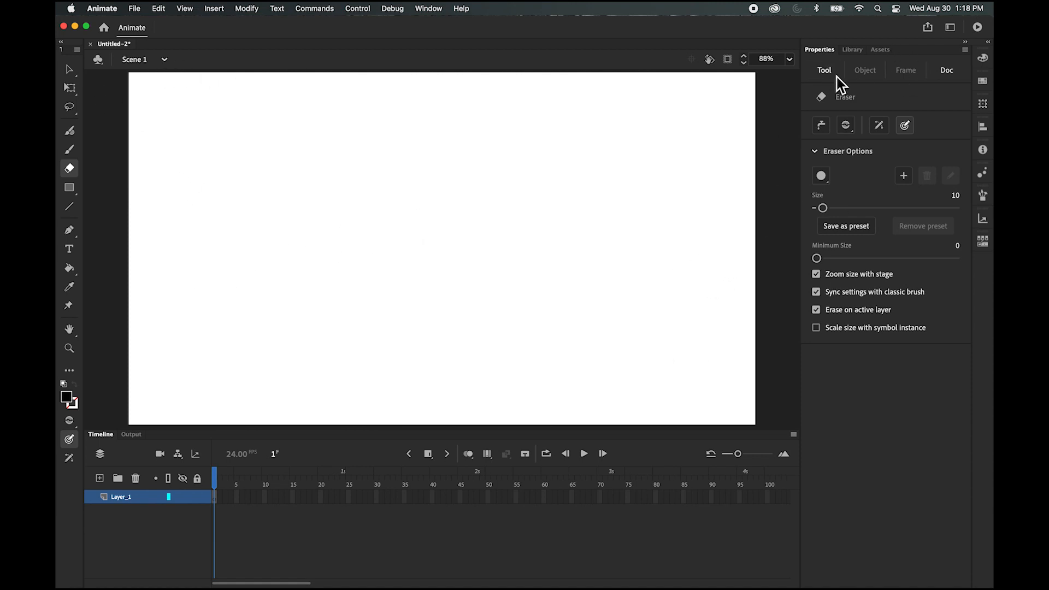
left_click(854, 50)
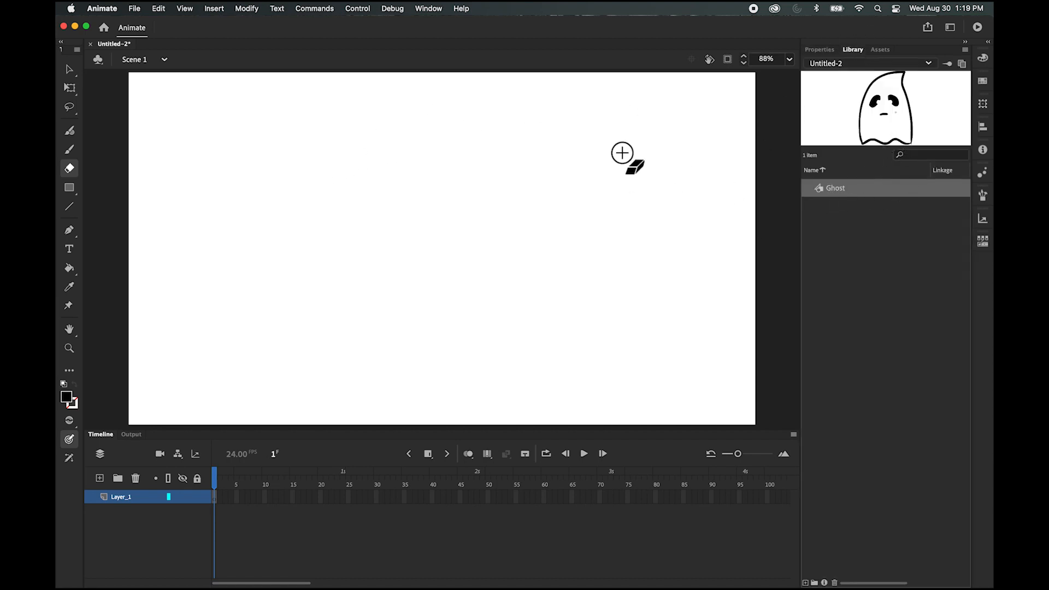
left_click_drag(833, 190, 513, 207)
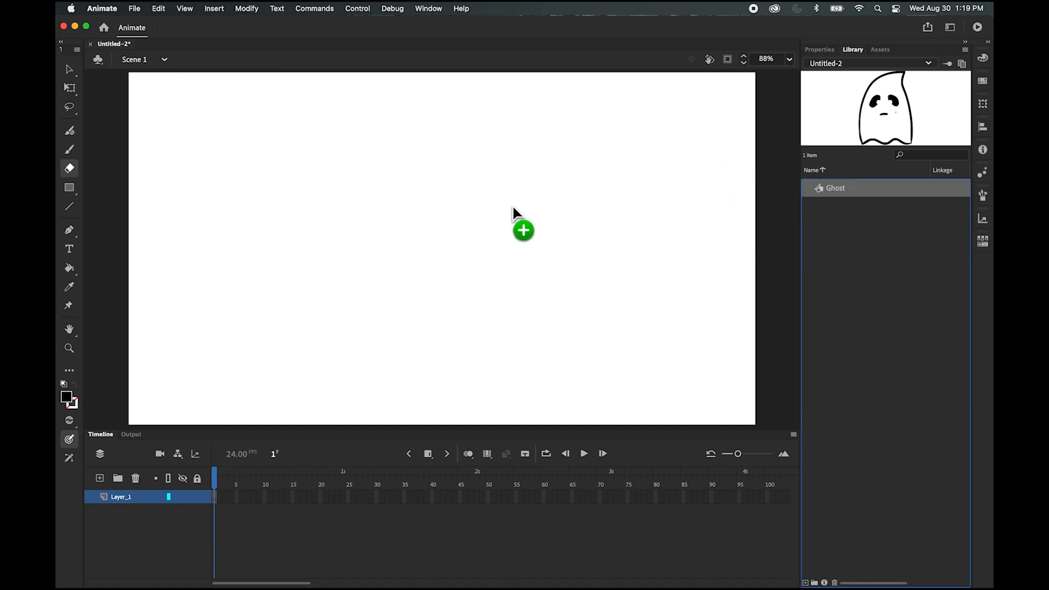
left_click_drag(446, 255, 409, 307)
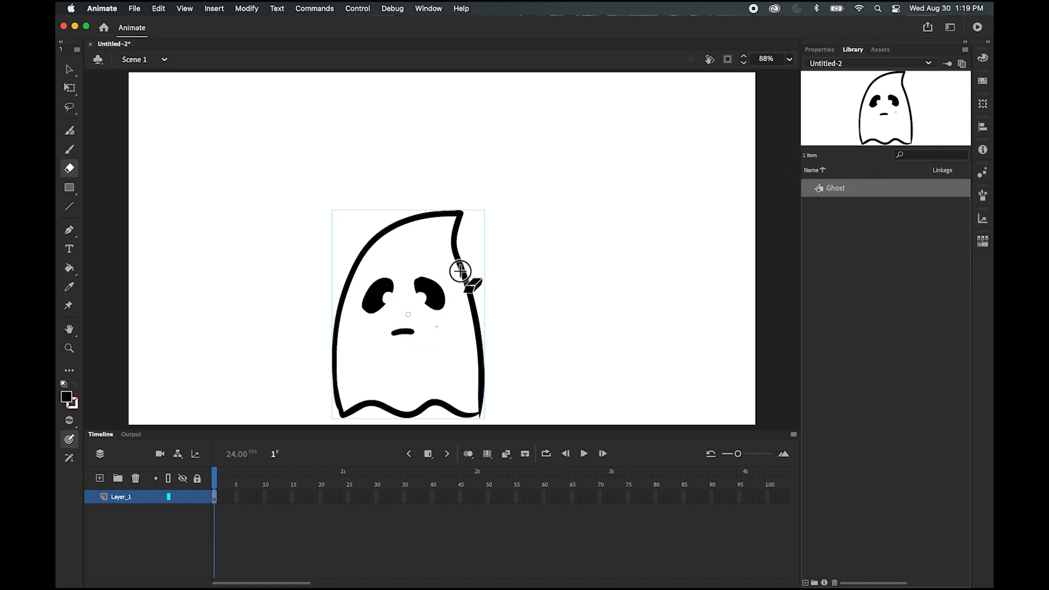
left_click(69, 69)
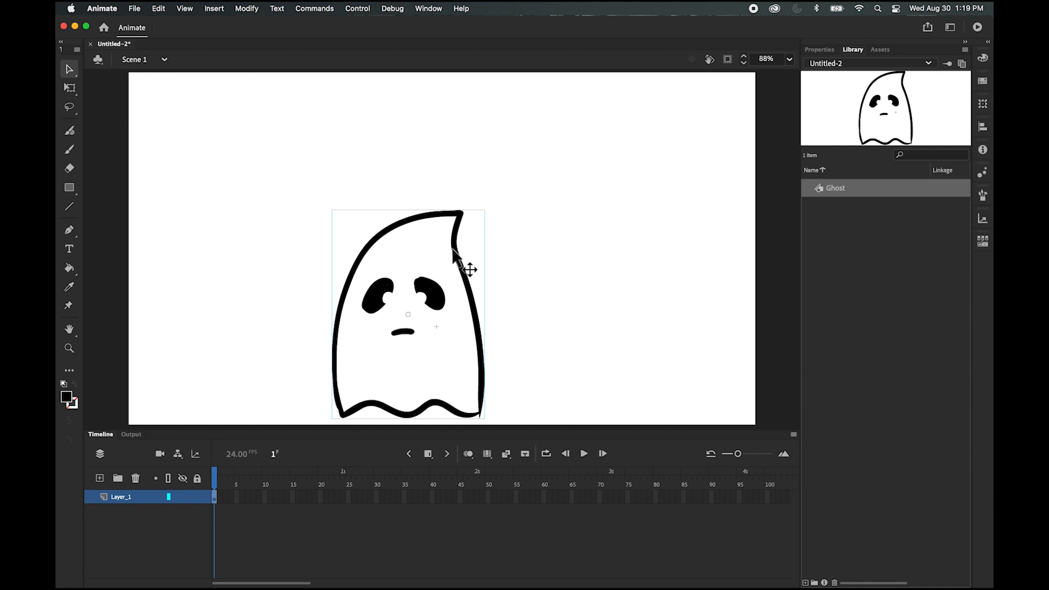
left_click_drag(454, 250, 374, 179)
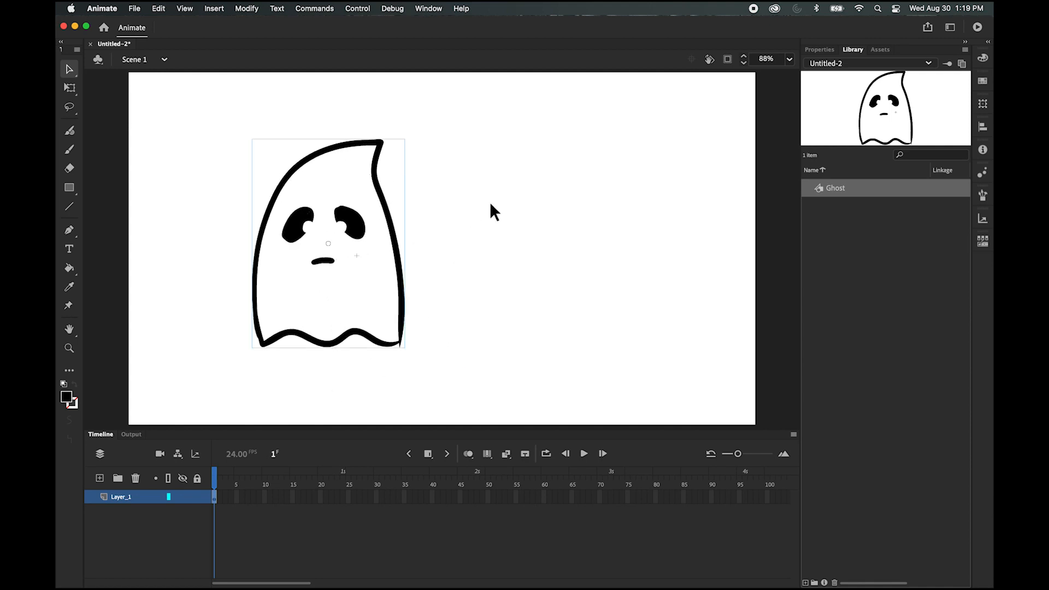
left_click_drag(842, 192, 556, 244)
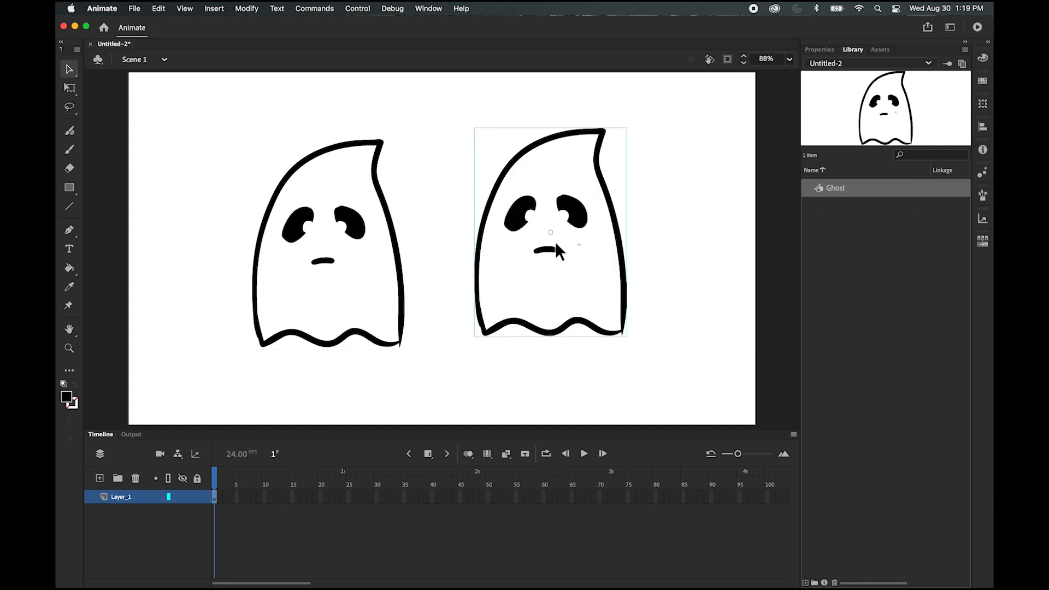
left_click_drag(487, 198, 488, 209)
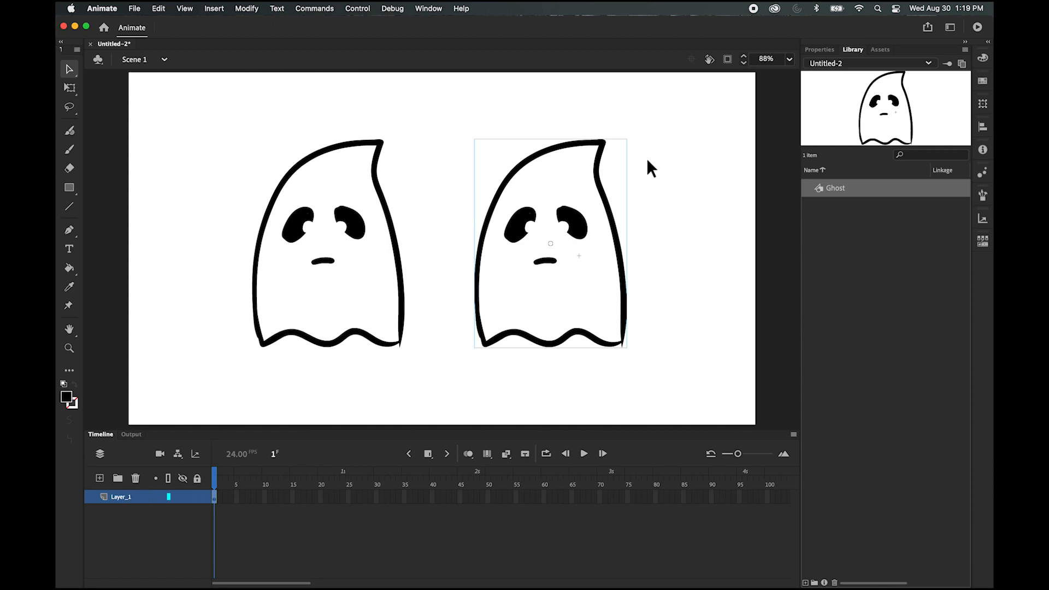
Step: Open the first ghost instance for in-place editing, look at its symbol timeline, and return to Scene 1
left_click(305, 158)
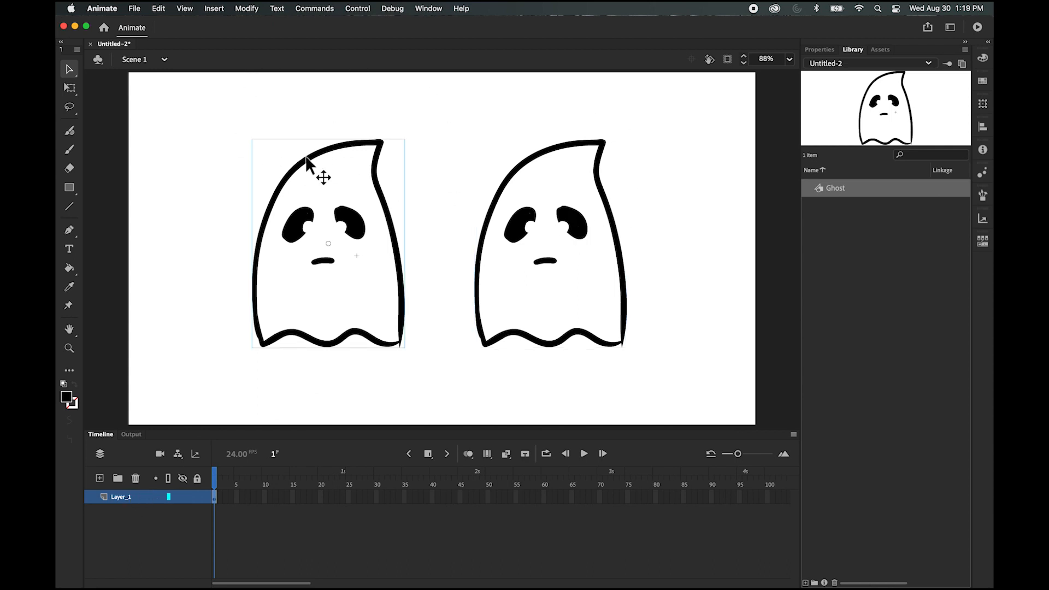
double_click(305, 158)
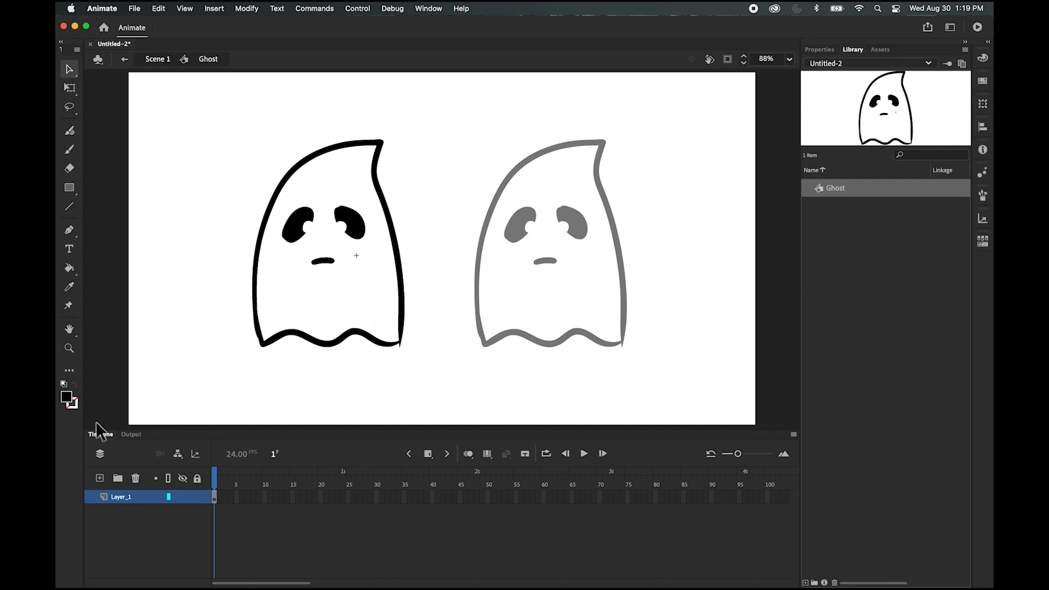
left_click(126, 63)
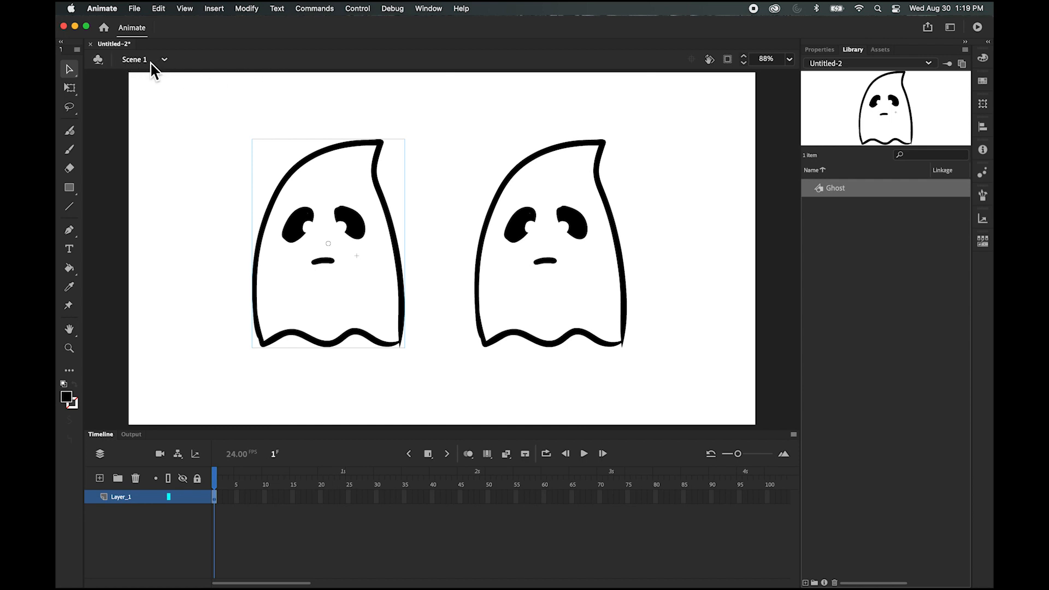
Step: Add a new layer named BG and move it beneath Layer_1
left_click(99, 478)
double_click(131, 496)
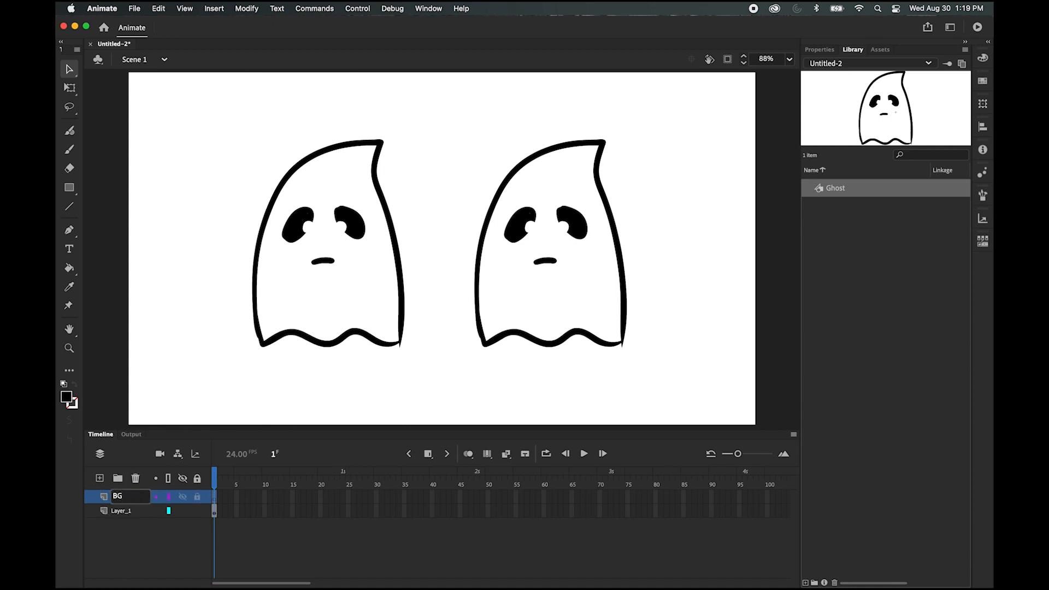
left_click(131, 527)
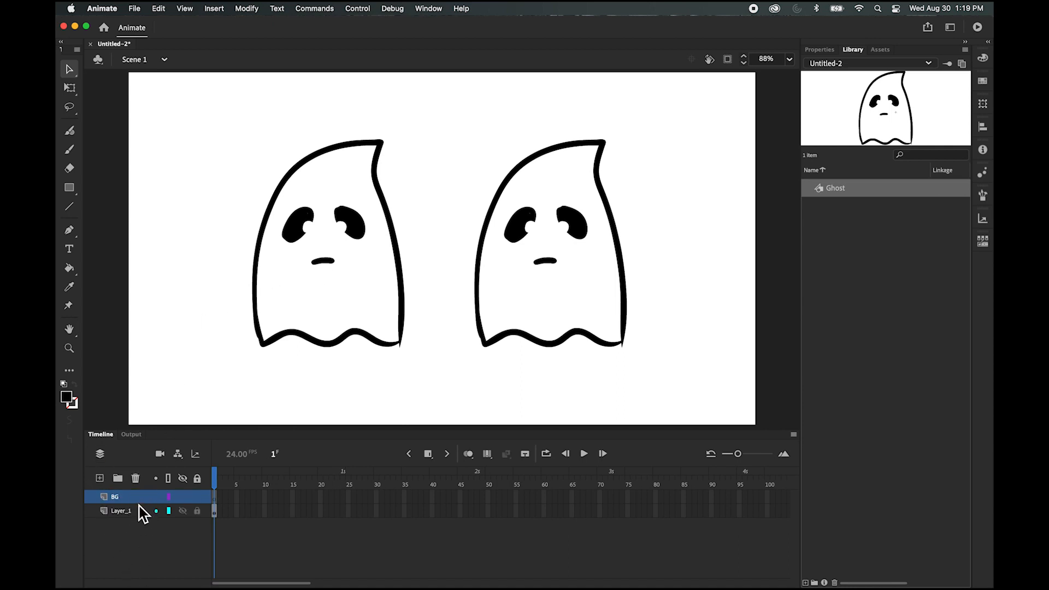
left_click_drag(132, 502, 130, 524)
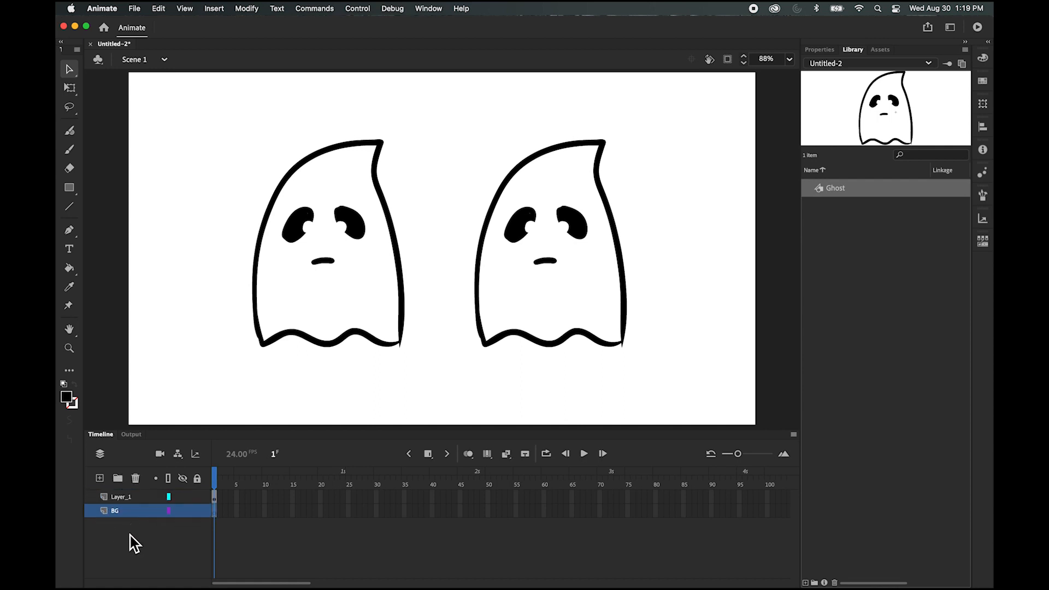
Step: Toggle the visibility of Layer_1 off and on, and lock the layer
left_click(127, 499)
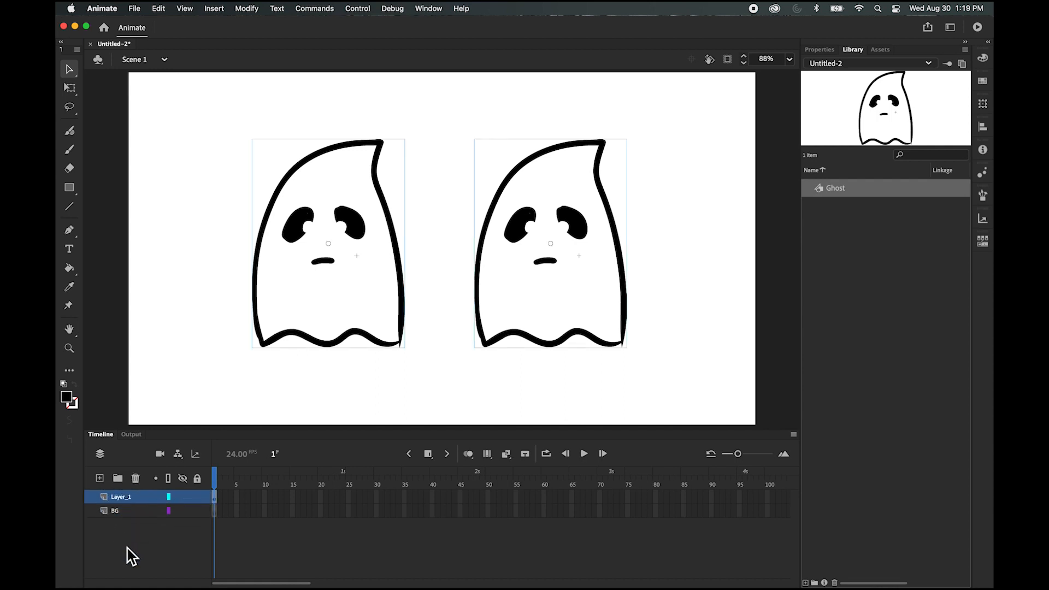
left_click(184, 499)
left_click(184, 498)
left_click(184, 497)
left_click(183, 497)
left_click(197, 497)
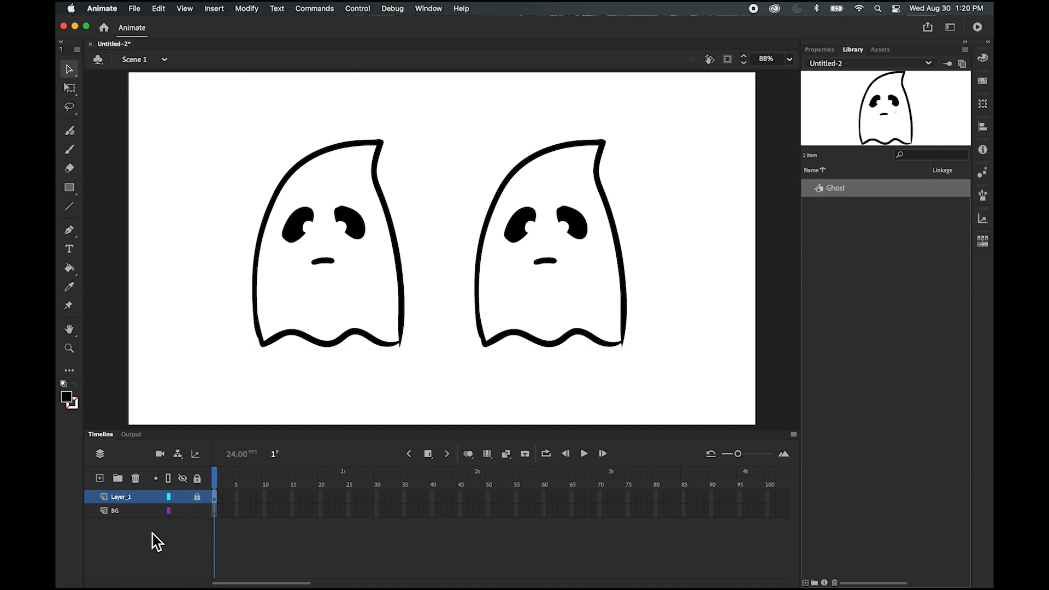
Step: Draw a black rectangle covering the whole stage on the BG layer with the Rectangle tool
left_click(121, 513)
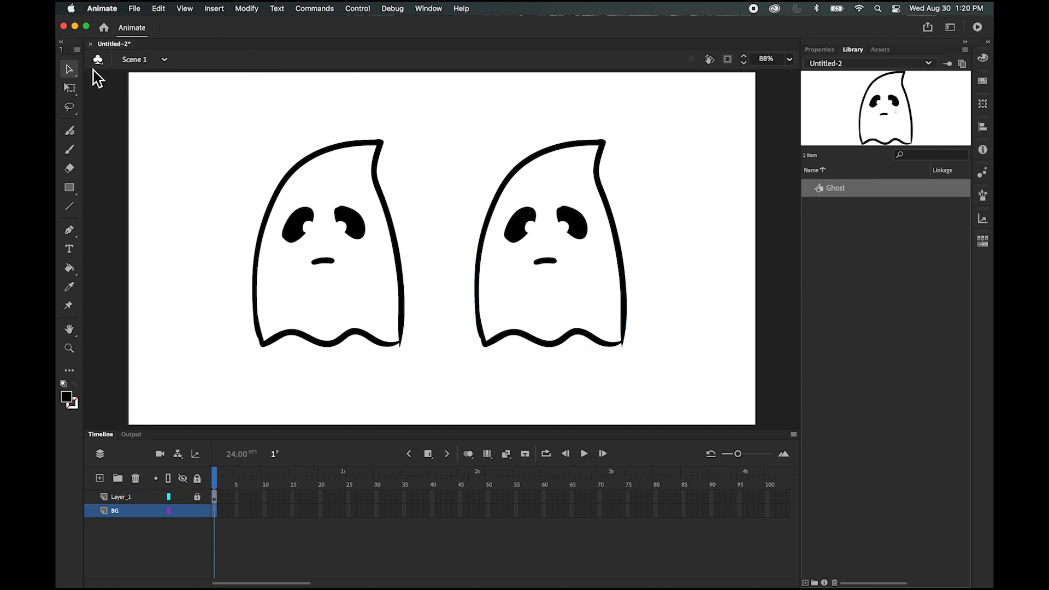
left_click(73, 190)
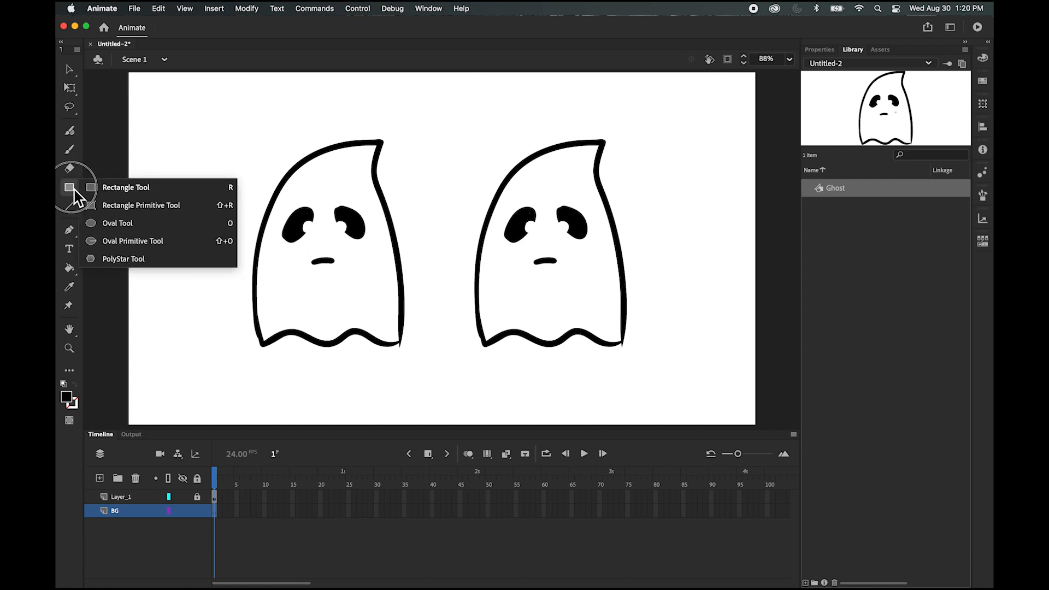
left_click(105, 188)
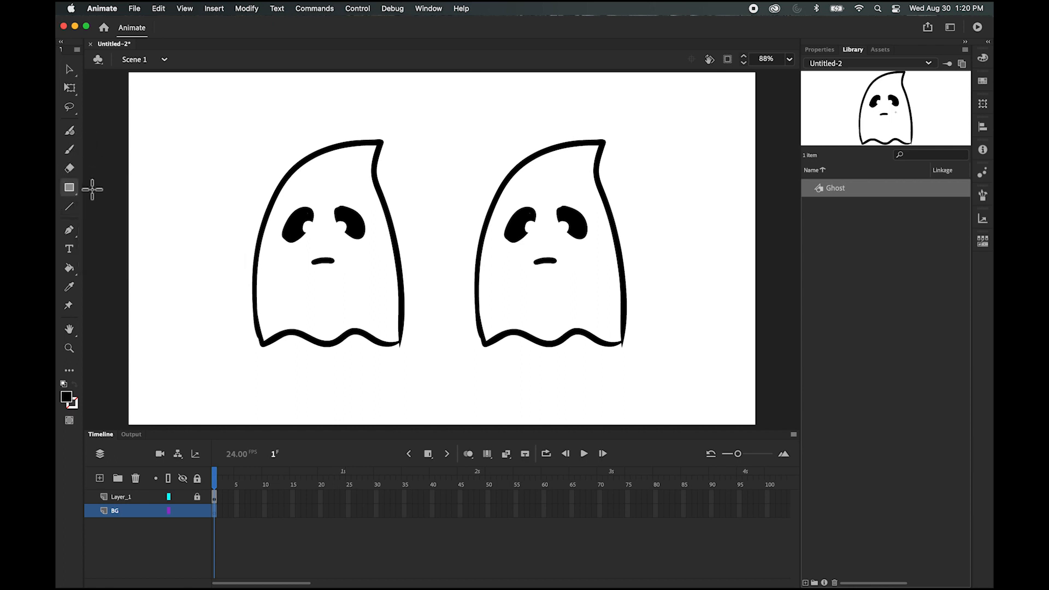
left_click(71, 188)
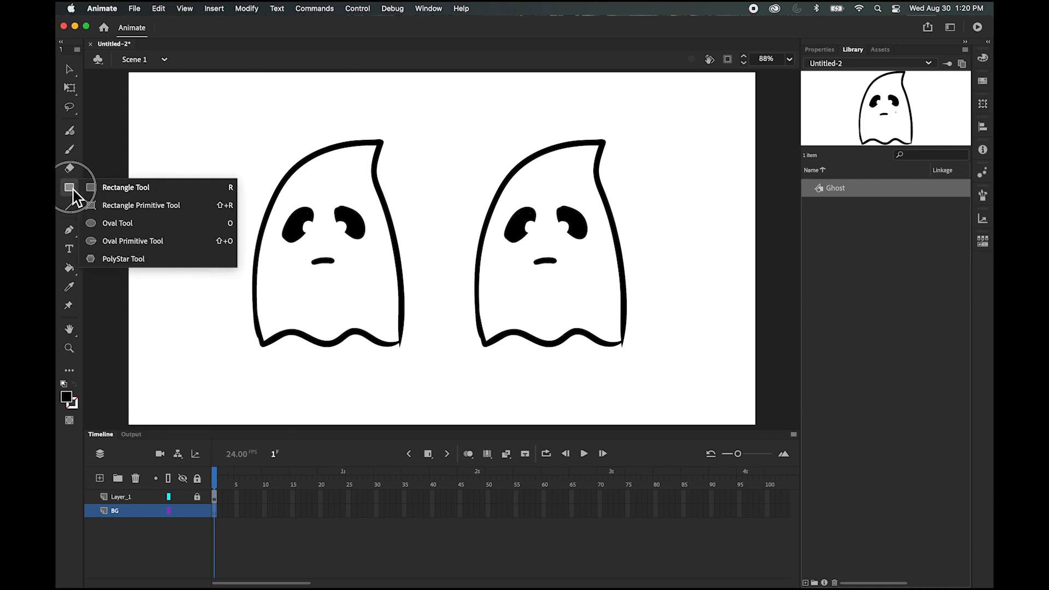
left_click(107, 186)
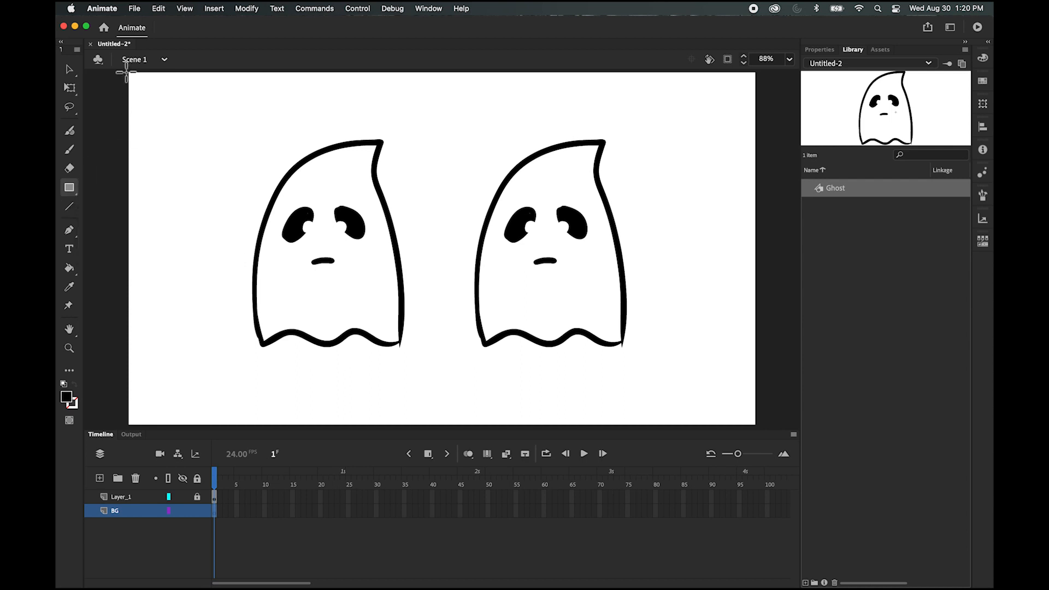
left_click_drag(129, 72, 756, 429)
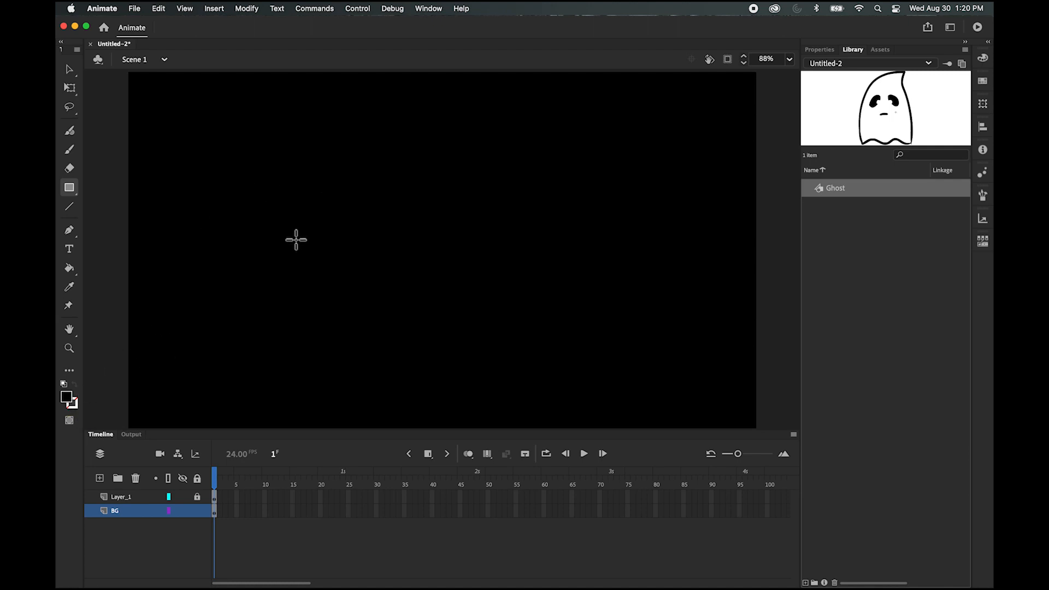
Step: Unlock Layer_1 and lock the BG layer, leaving Layer_1 as the active layer
left_click(117, 497)
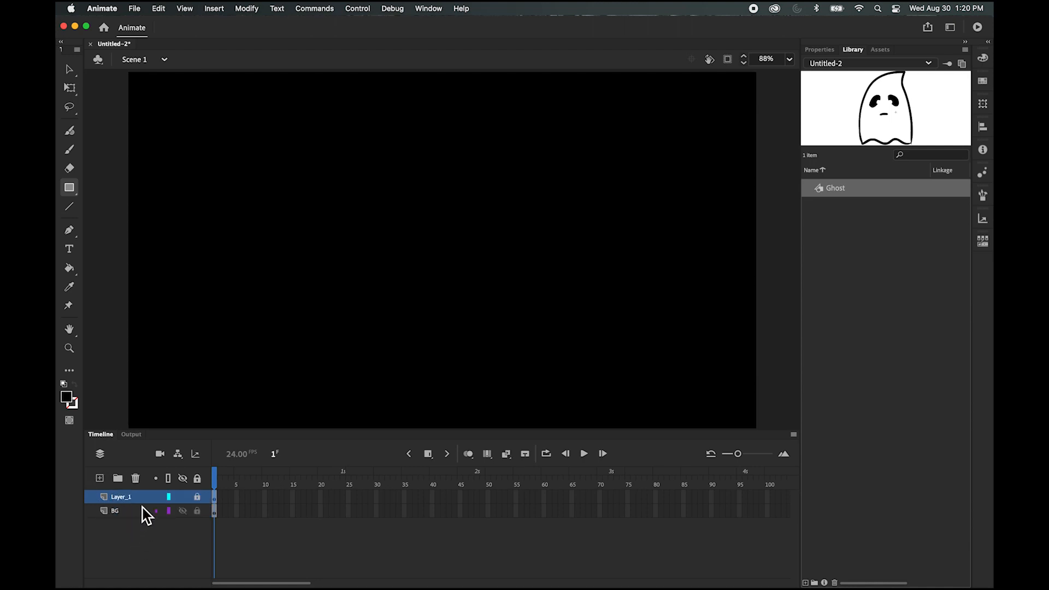
left_click(70, 72)
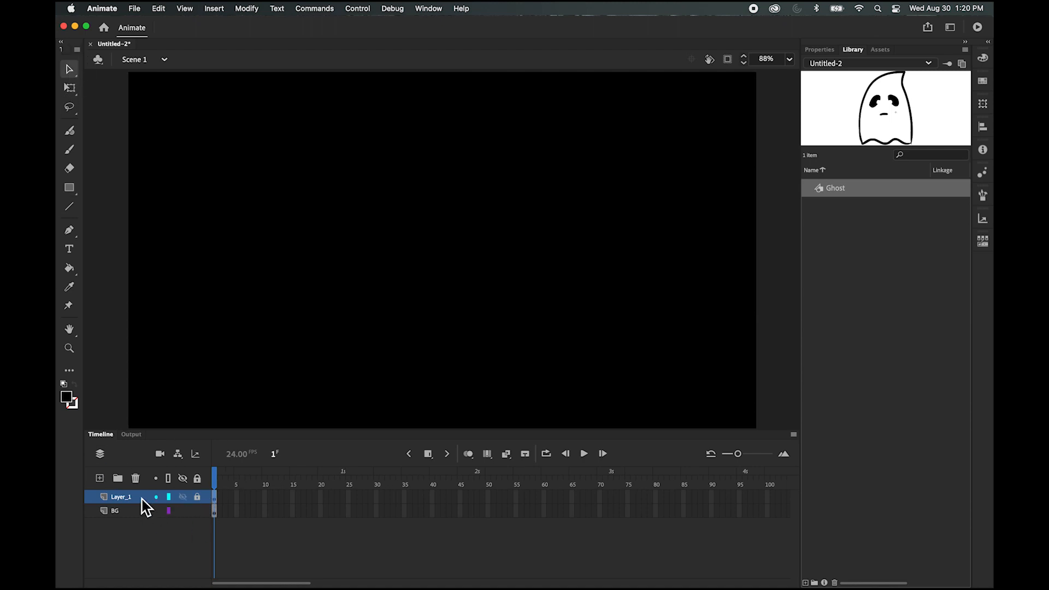
left_click(197, 497)
left_click(198, 511)
left_click(197, 499)
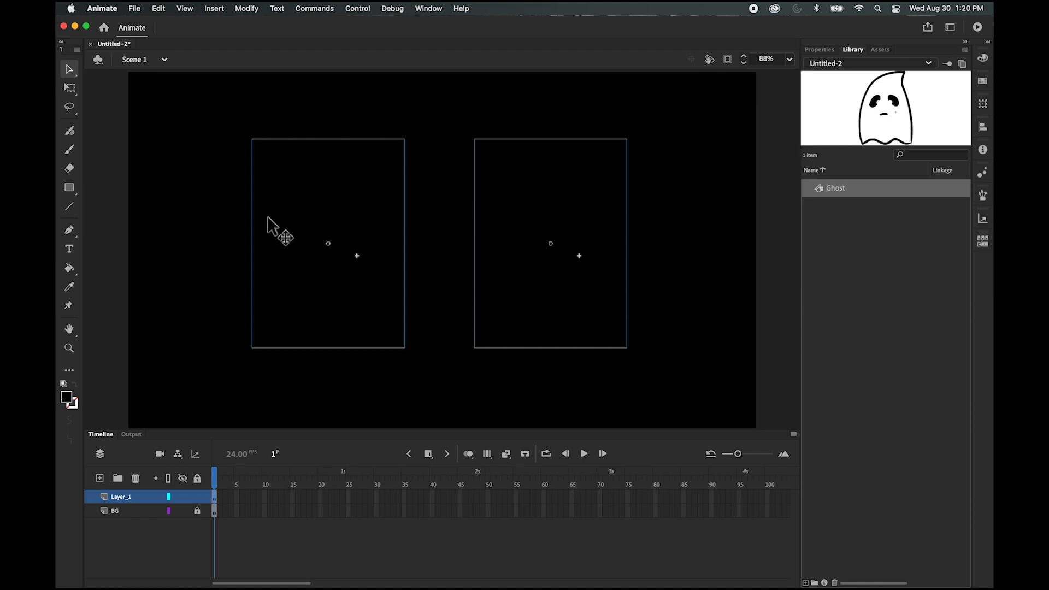
Step: Edit the left ghost in place, fill its body with white using the Paint Bucket, and return to Scene 1
double_click(268, 219)
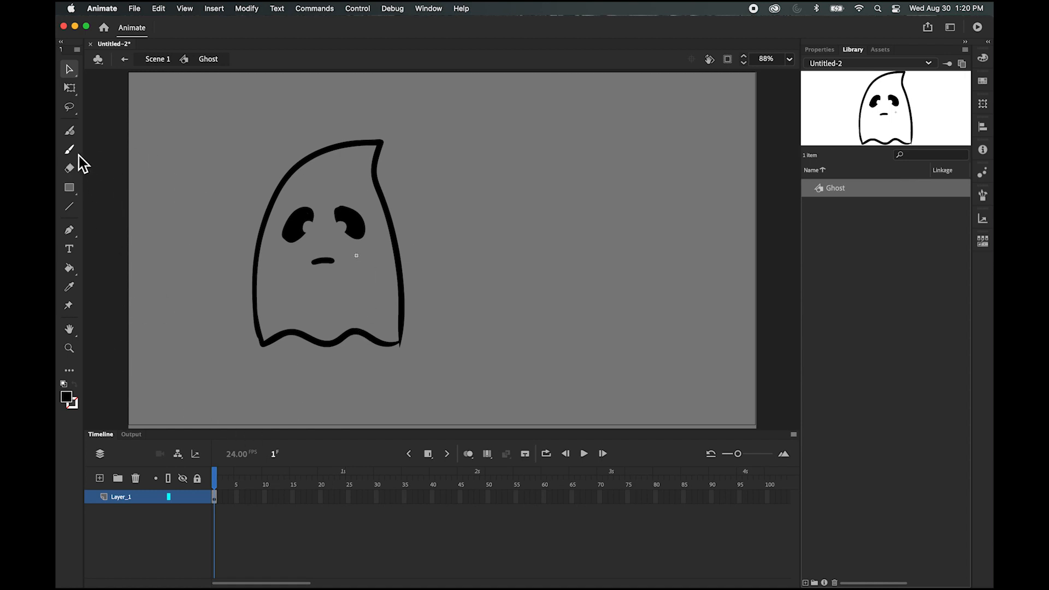
left_click(70, 268)
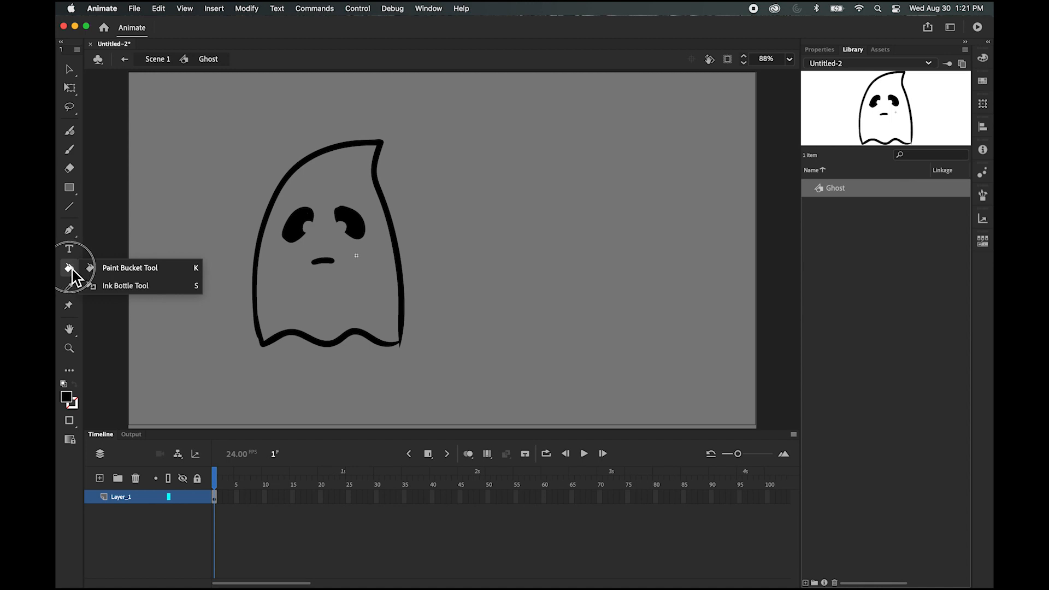
left_click(134, 273)
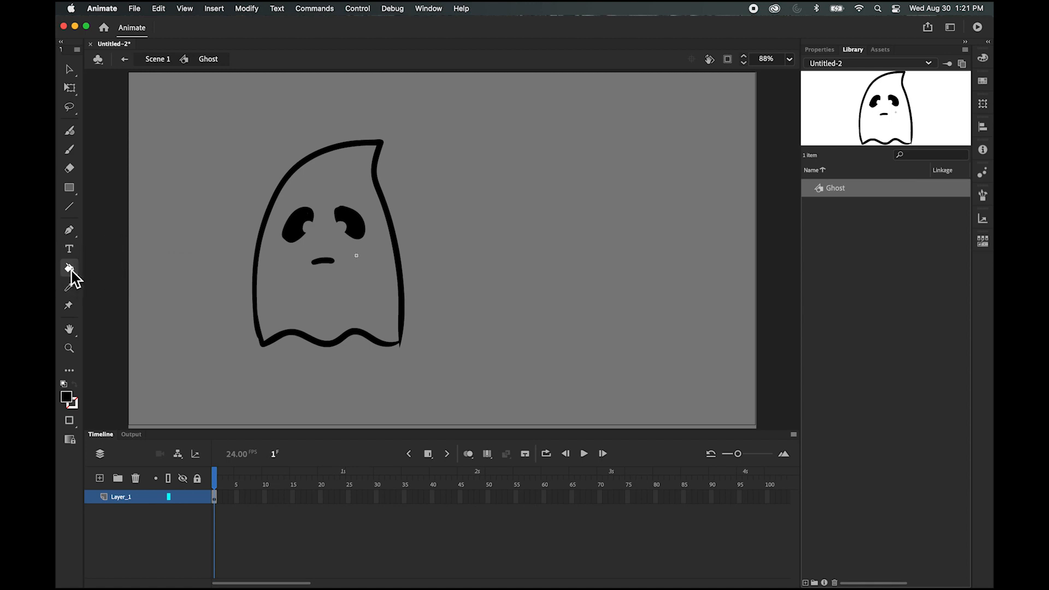
left_click(72, 403)
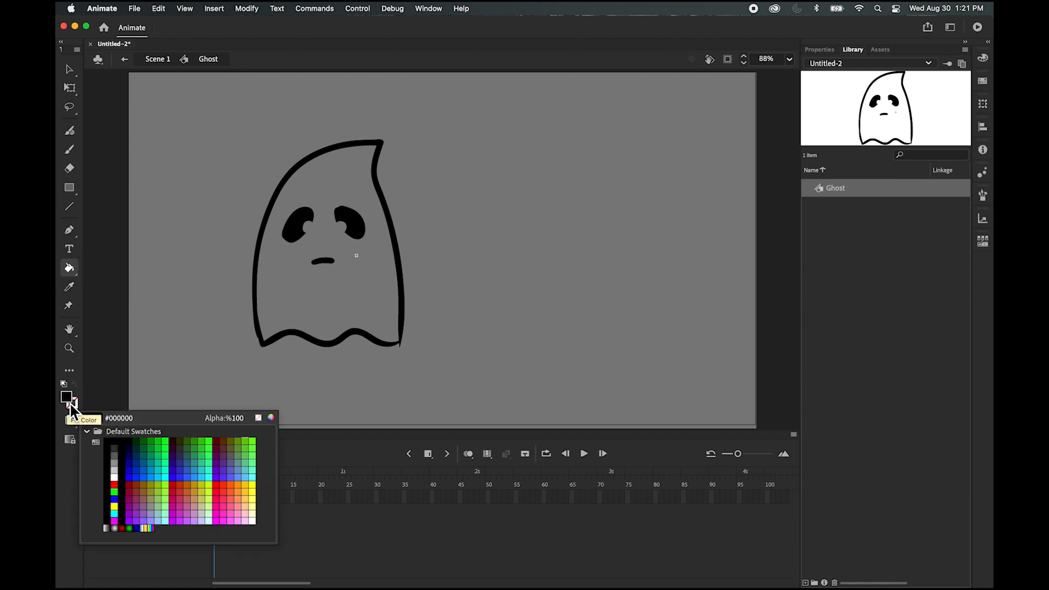
left_click(114, 476)
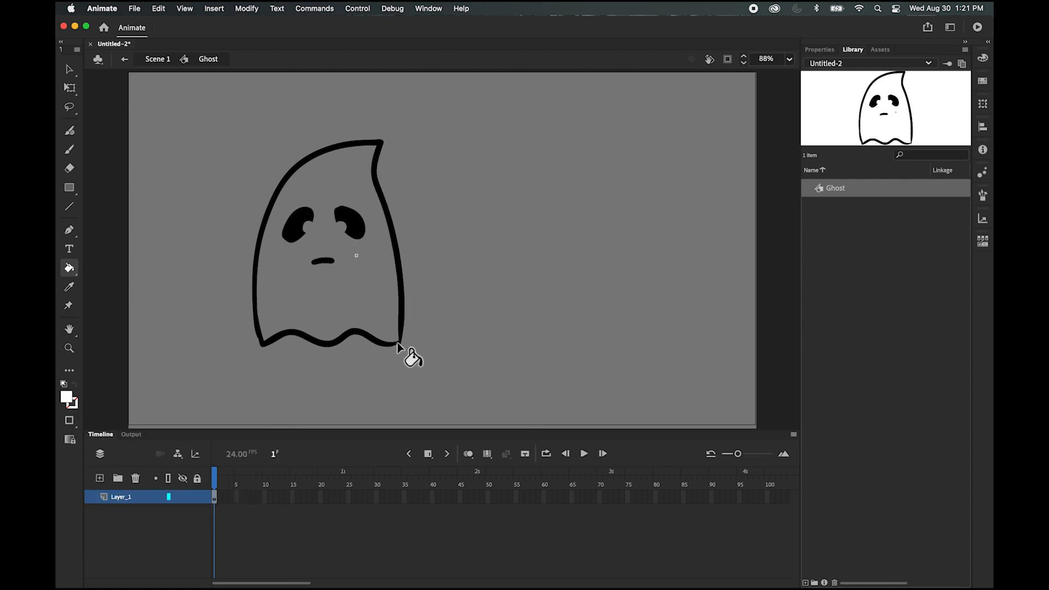
left_click(290, 273)
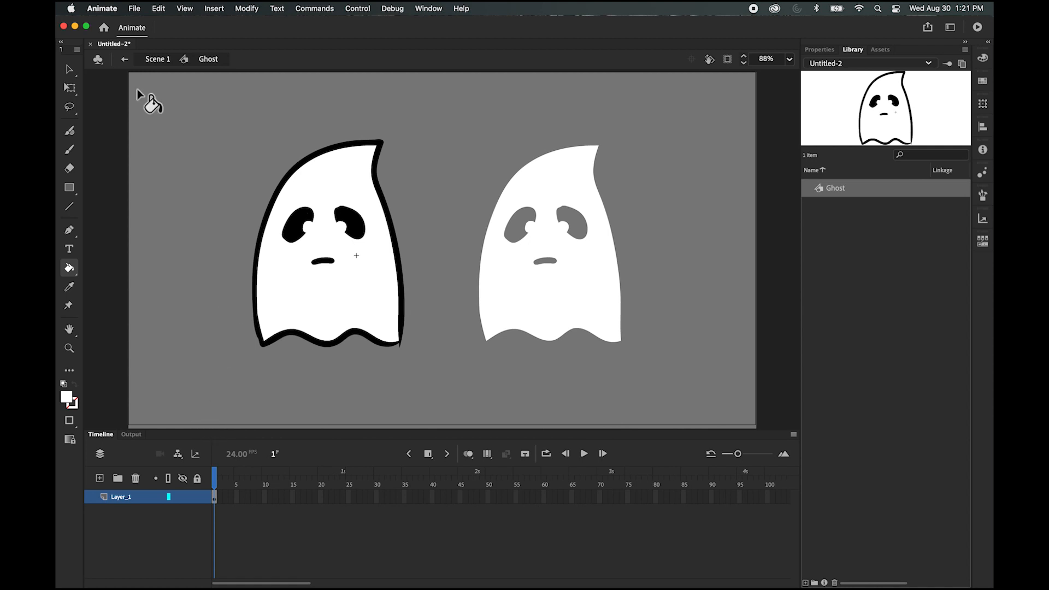
left_click(70, 68)
left_click(126, 61)
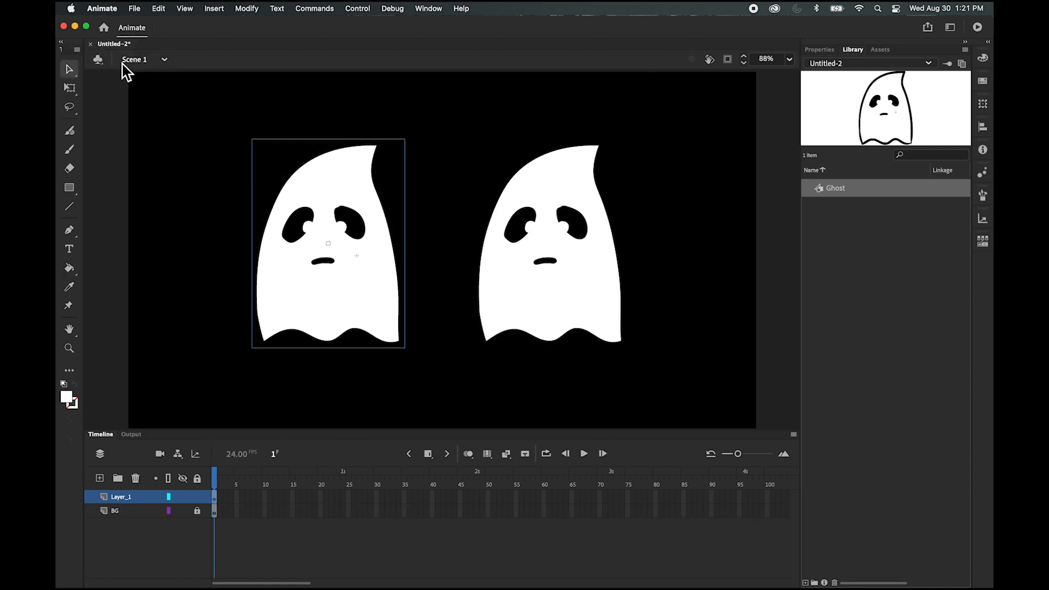
left_click(86, 174)
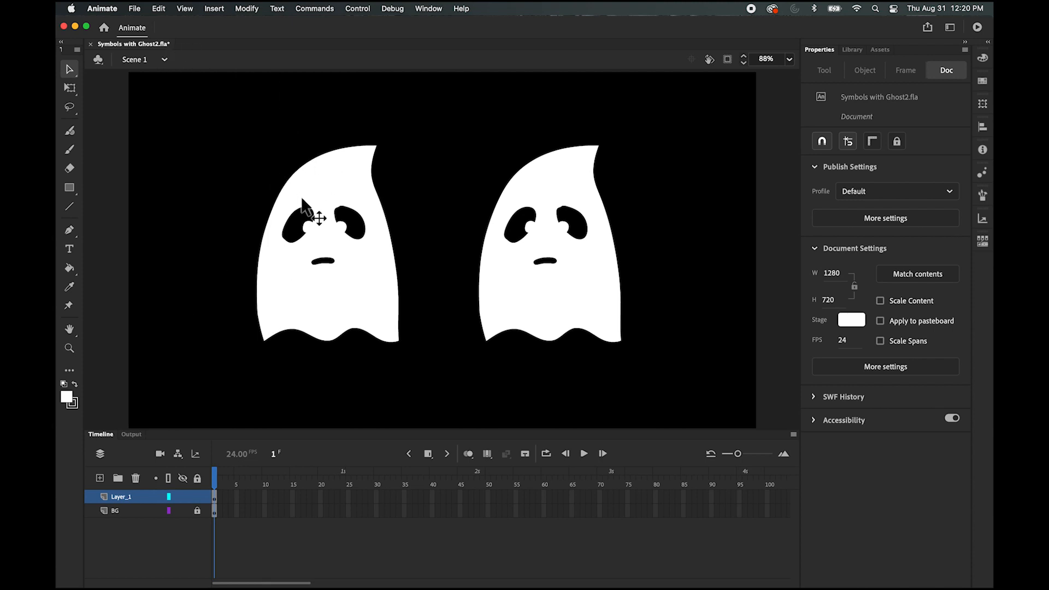
Step: Open the left ghost for in-place editing and copy its mouth shape
left_click(289, 263)
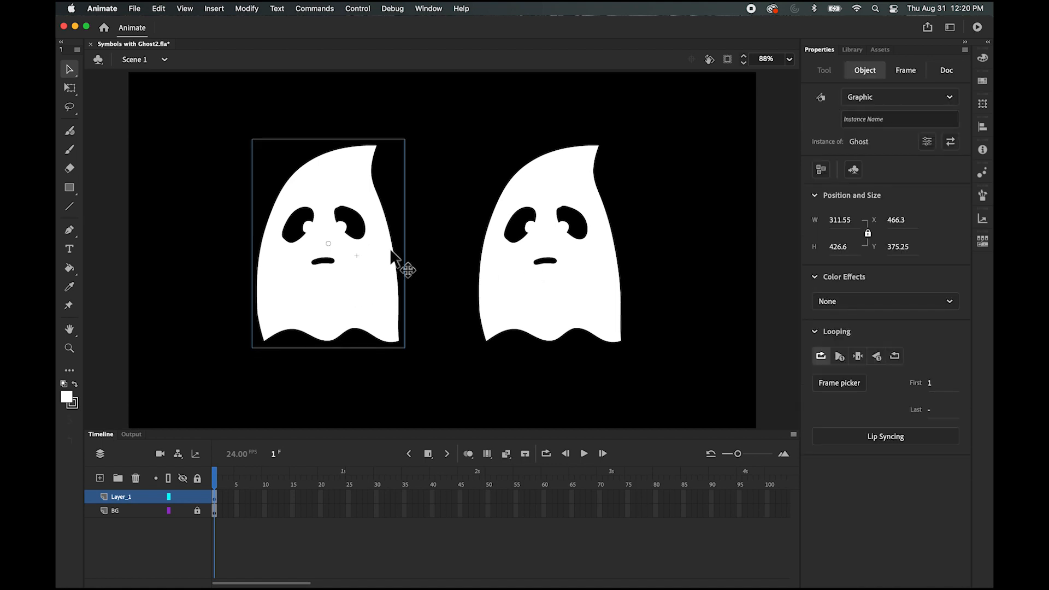
double_click(335, 275)
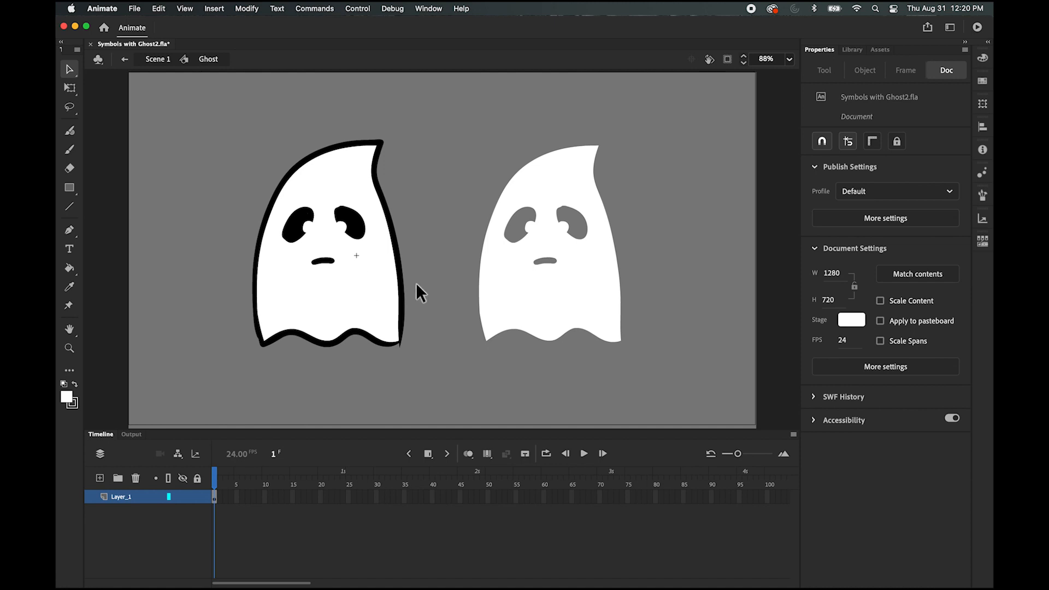
scroll(418, 287, "up", 5)
left_click_drag(199, 336, 590, 271)
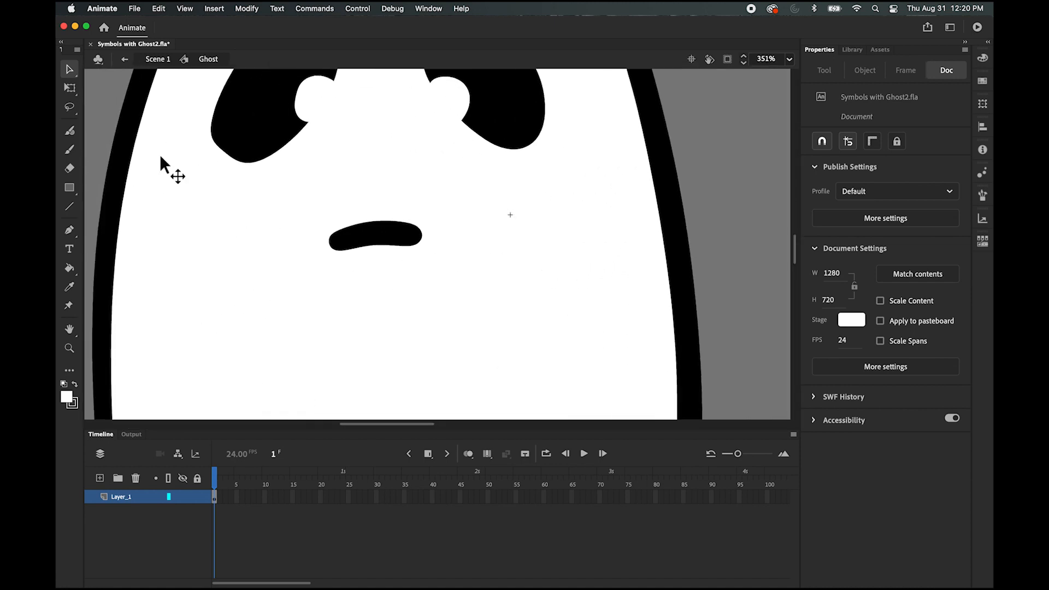
left_click(69, 88)
left_click(382, 245)
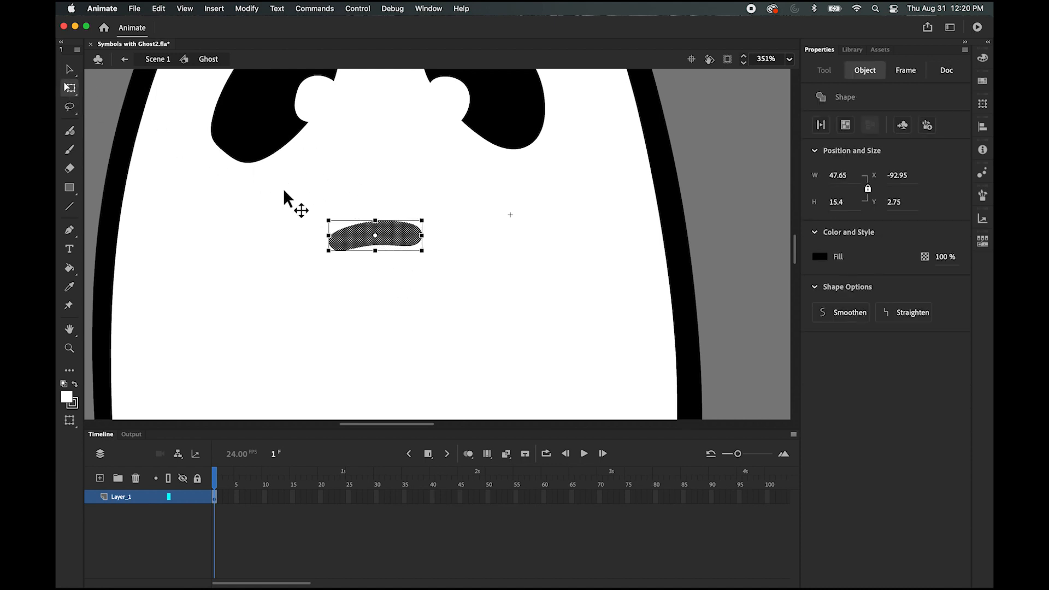
right_click(349, 238)
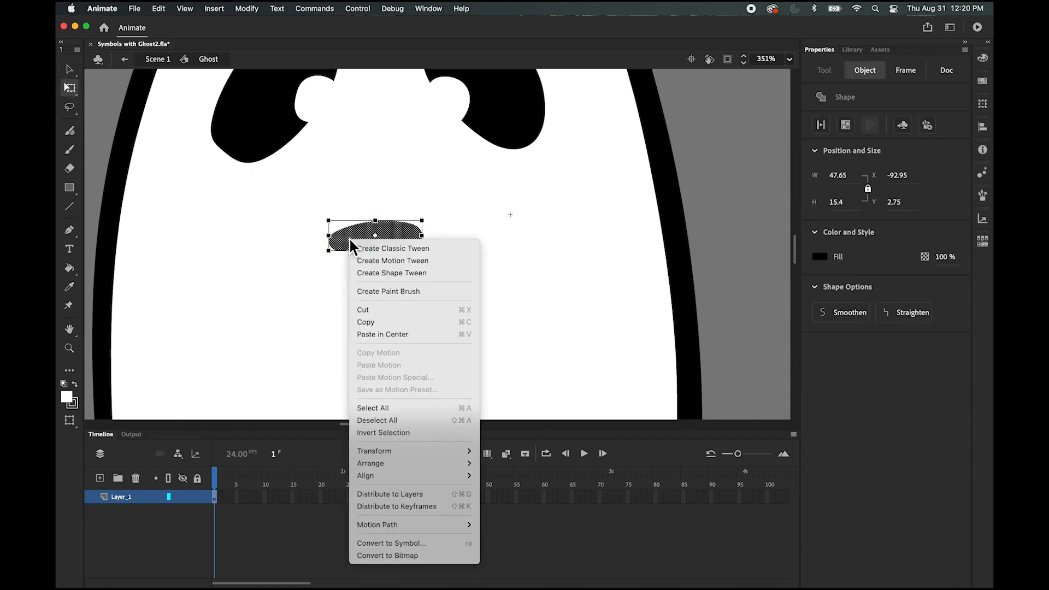
left_click(371, 323)
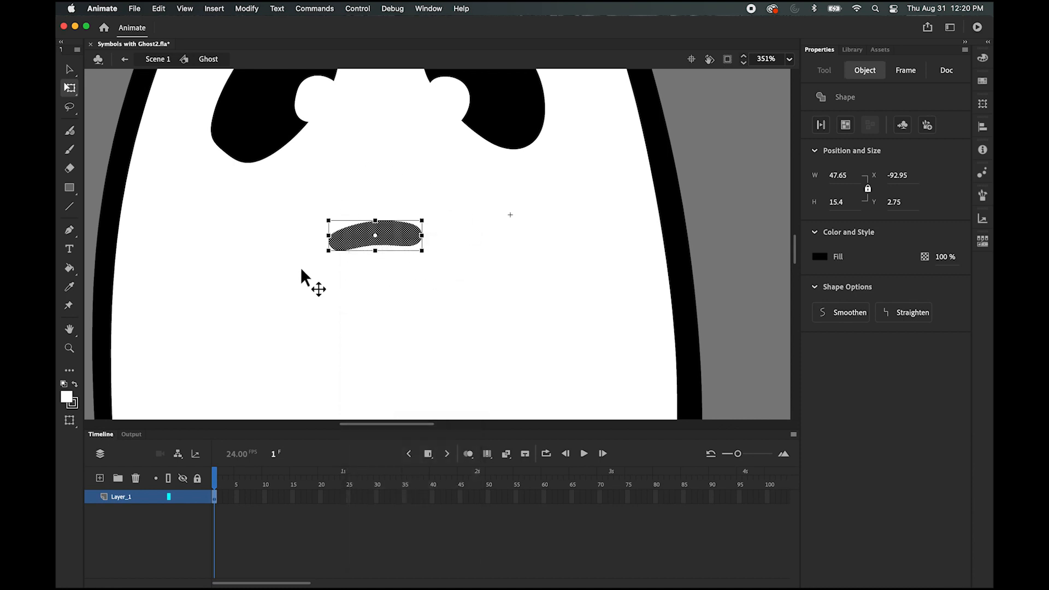
Step: Paint over the ghost's original mouth with a white brush stroke
left_click(69, 69)
left_click(232, 241)
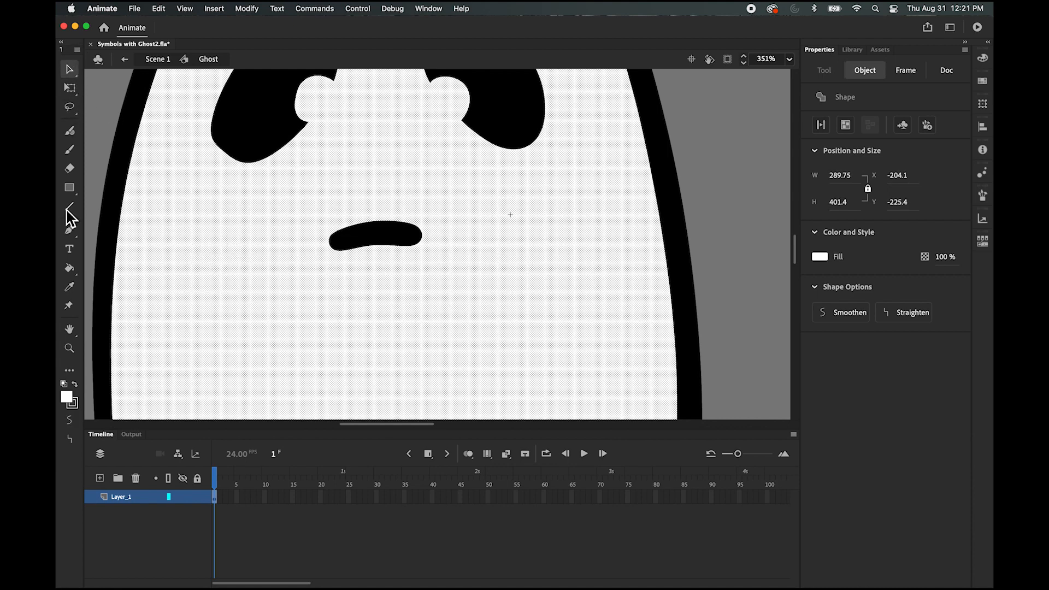
left_click(69, 130)
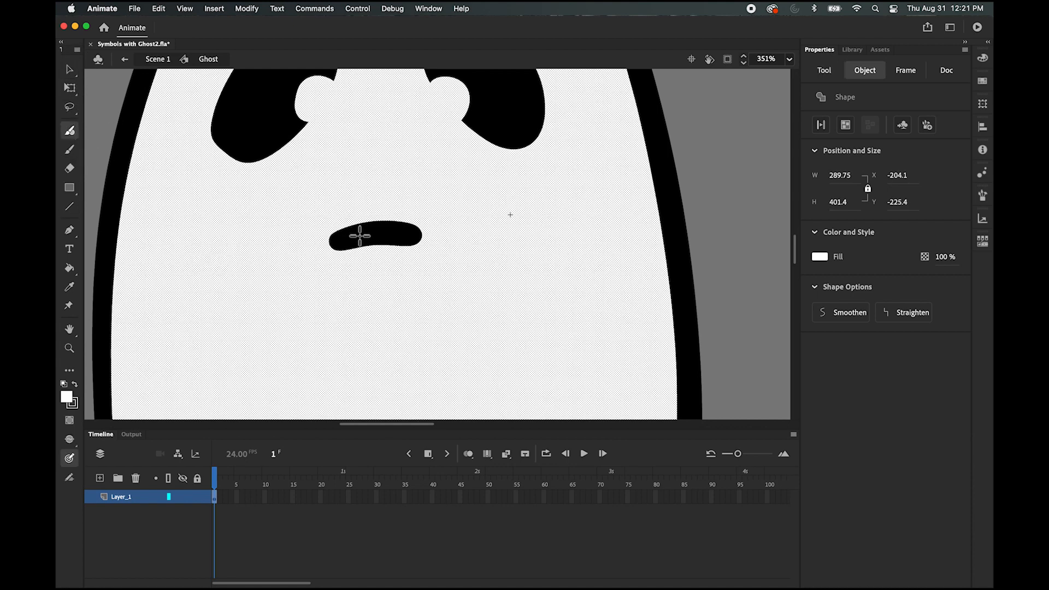
mouse_move(355, 234)
left_mouse_down()
mouse_move(339, 237)
mouse_move(393, 222)
mouse_move(426, 237)
left_mouse_up()
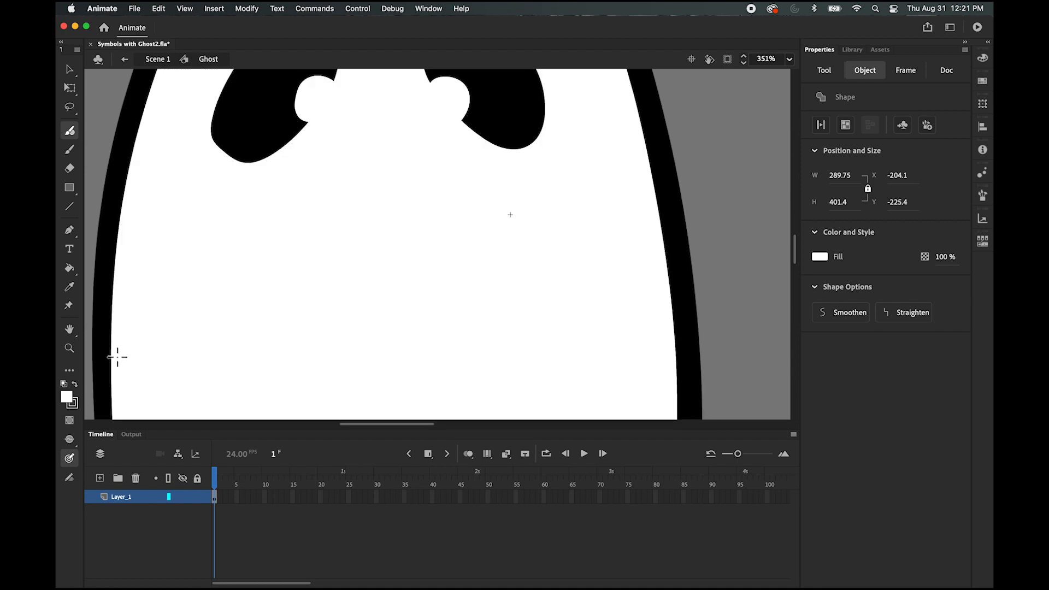
left_click(70, 69)
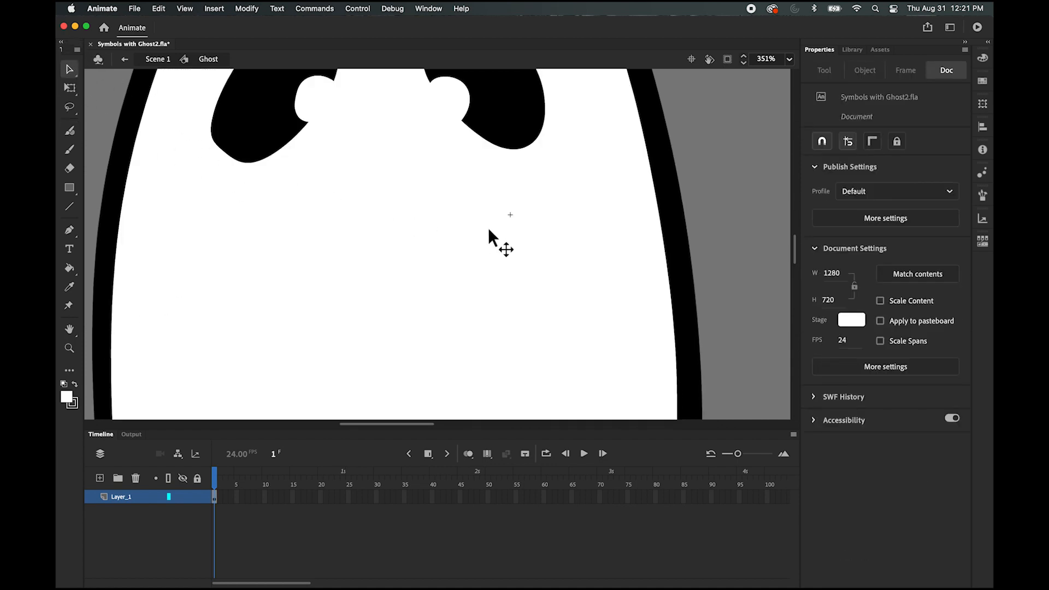
Step: Add a new layer above Layer_1 in the Ghost symbol and name it Mouth
key("super+minus")
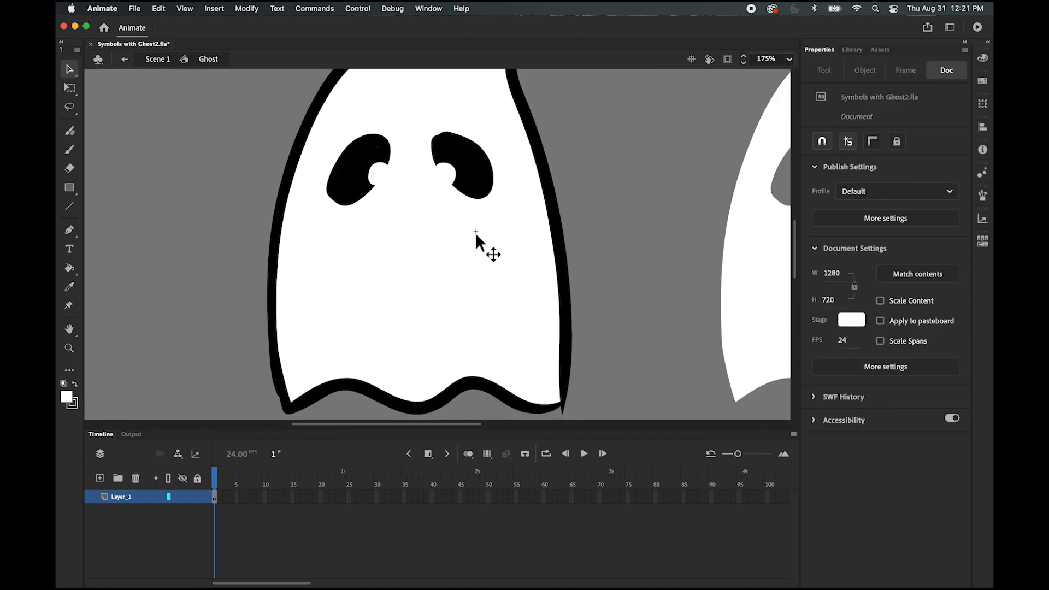
left_click(100, 478)
double_click(123, 497)
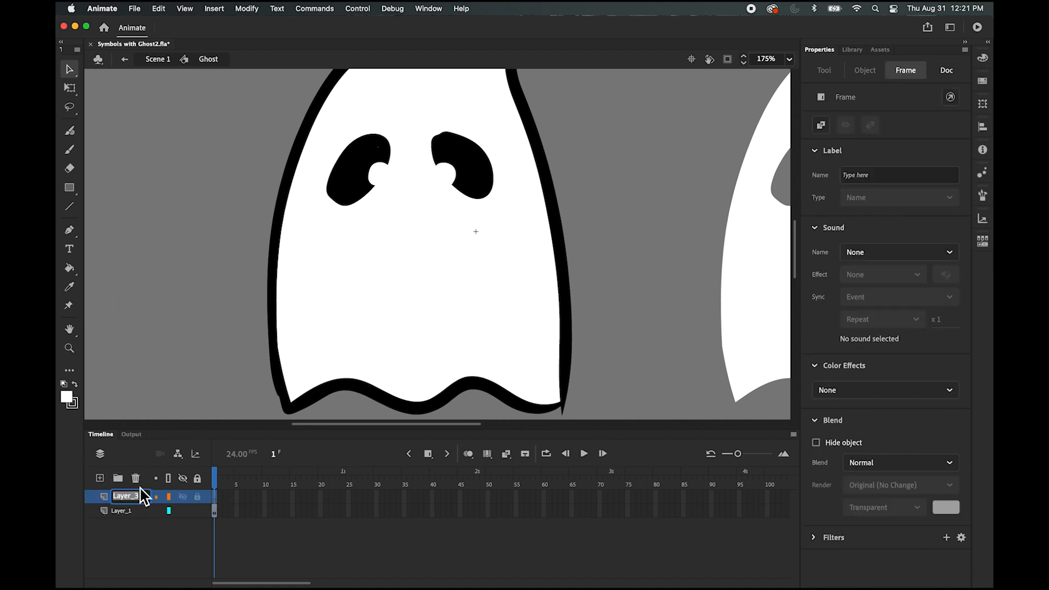
type("Mp")
key("BackSpace")
key("BackSpace")
key("BackSpace")
right_click(412, 271)
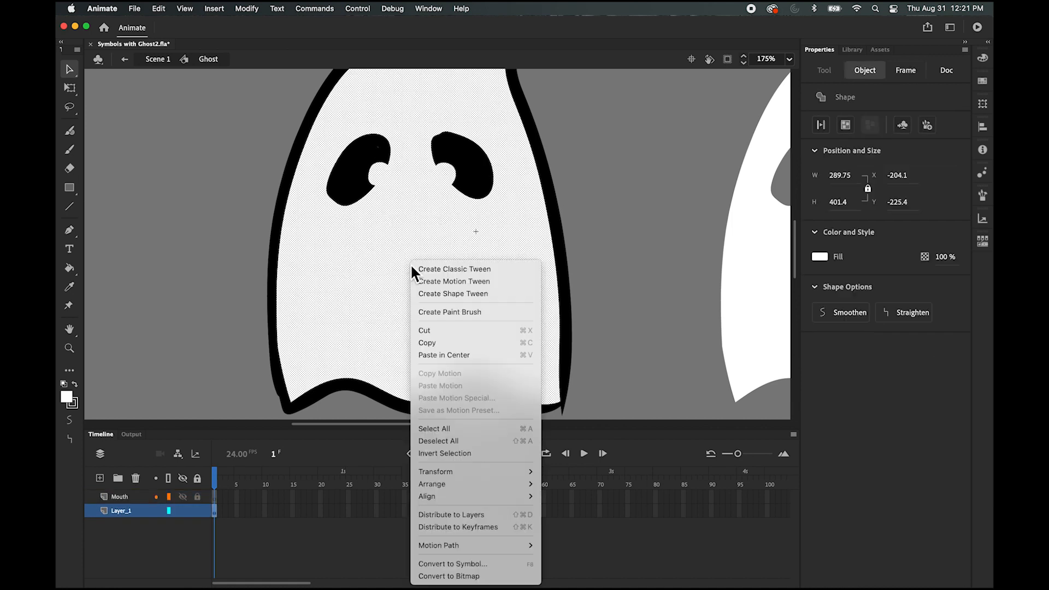
left_click(127, 498)
left_click(126, 497)
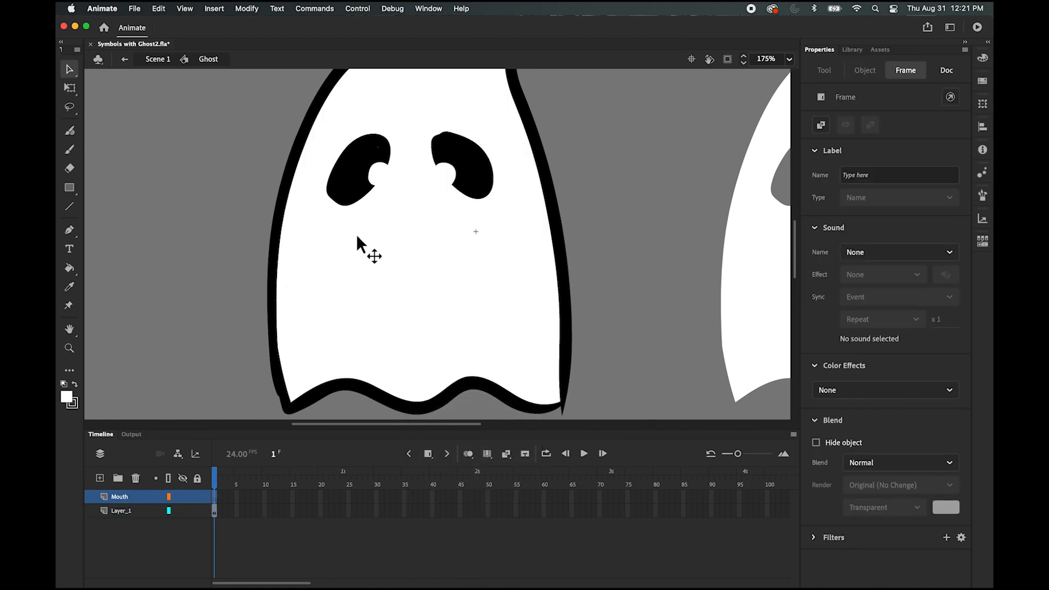
right_click(359, 243)
left_click(126, 498)
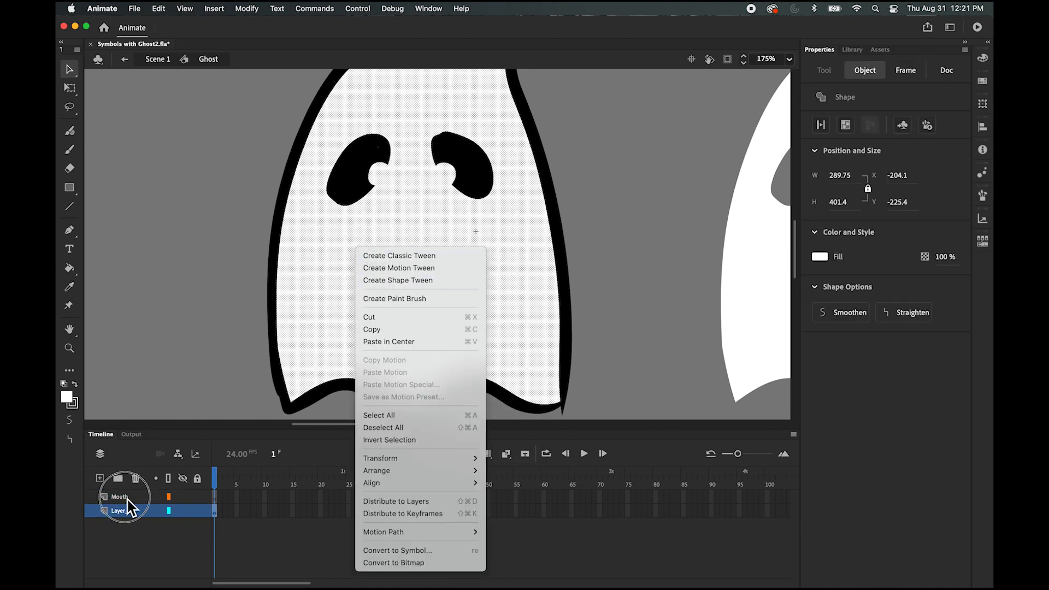
left_click(127, 497)
Step: Lock Layer_1 and paste the copied mouth in place on the Mouth layer
left_click(148, 513)
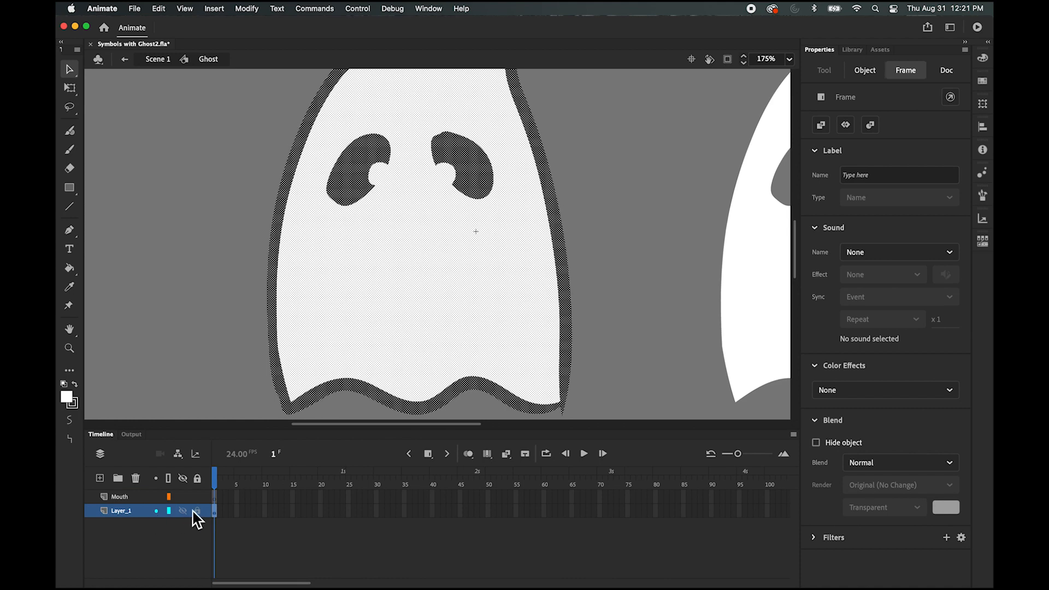
left_click(197, 510)
left_click(145, 498)
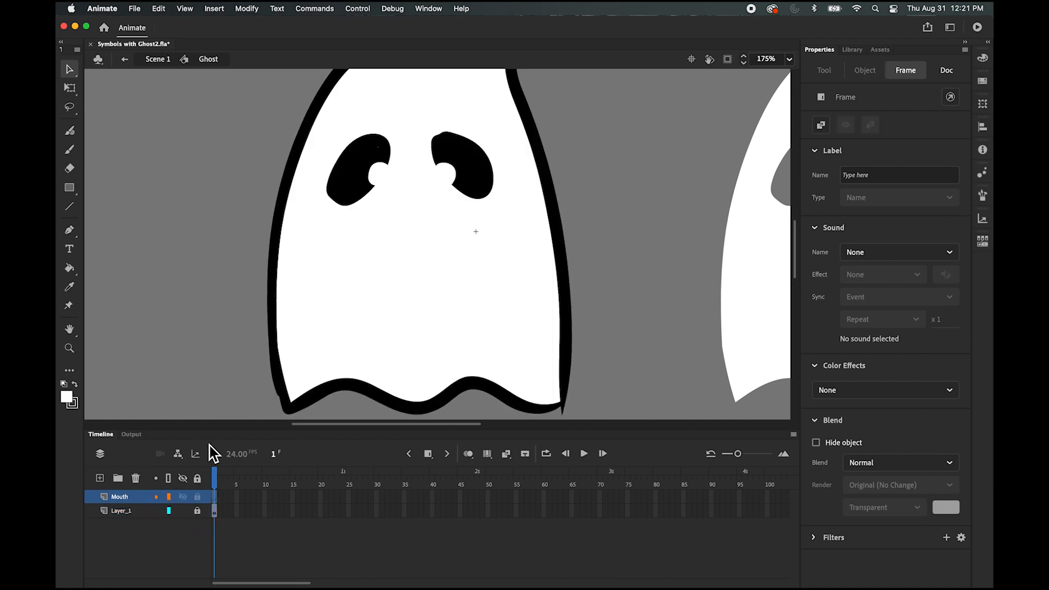
right_click(405, 250)
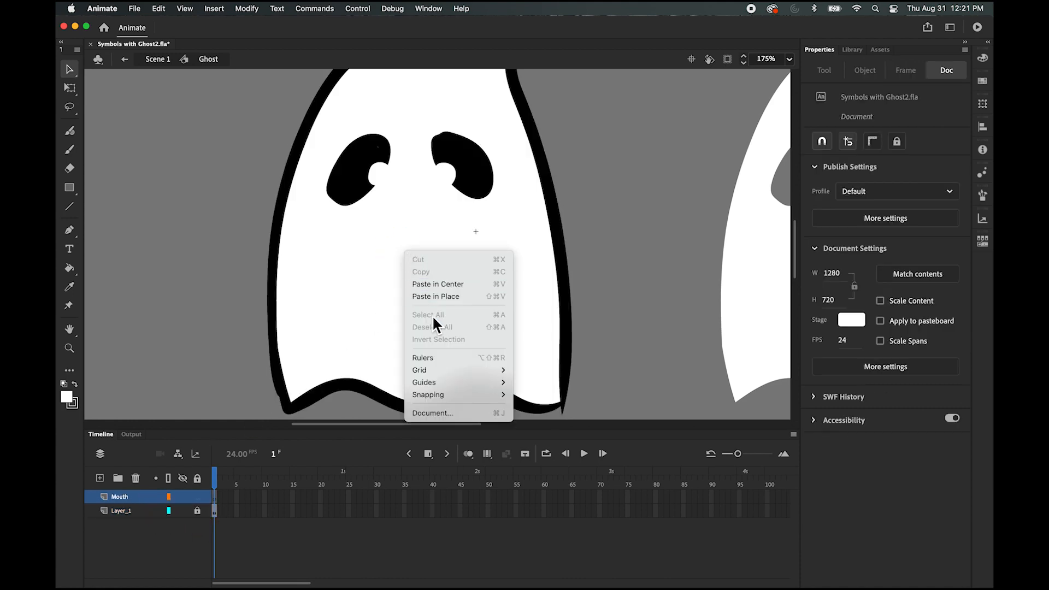
left_click(438, 297)
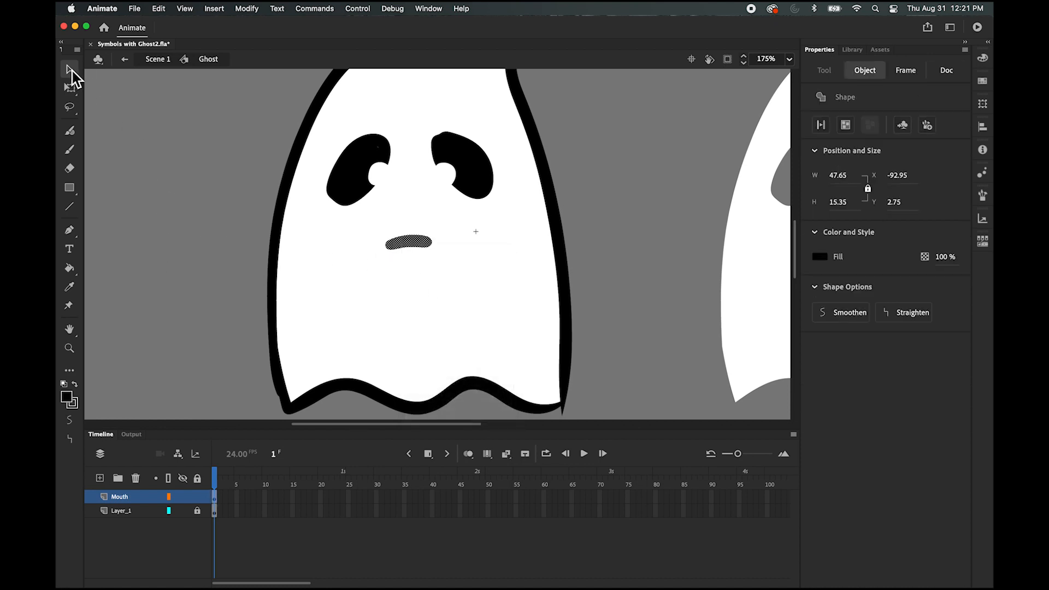
left_click(235, 195)
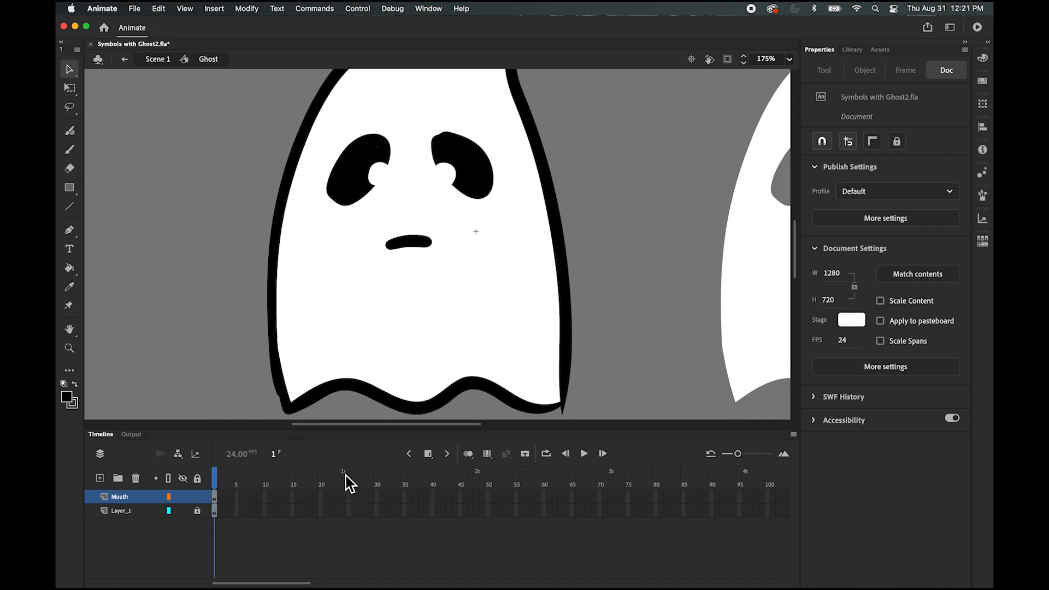
Step: Extend the Mouth layer and Layer_1 to frame 24 by inserting frames
left_click_drag(341, 497, 219, 530)
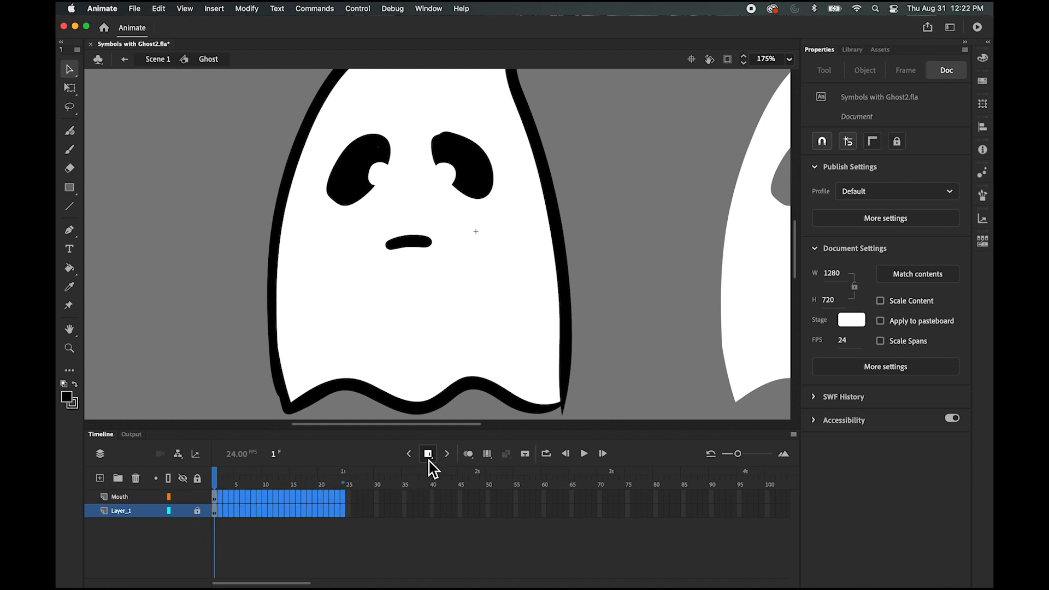
left_click_drag(431, 463, 449, 514)
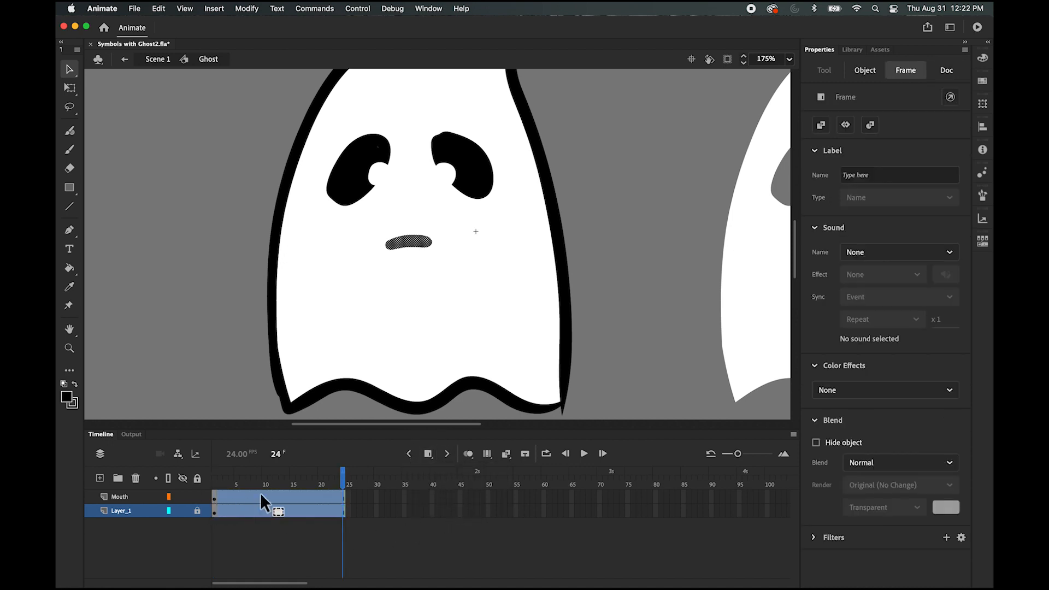
Step: Insert a blank keyframe at frame 13 of the Mouth layer
left_click_drag(352, 486, 315, 486)
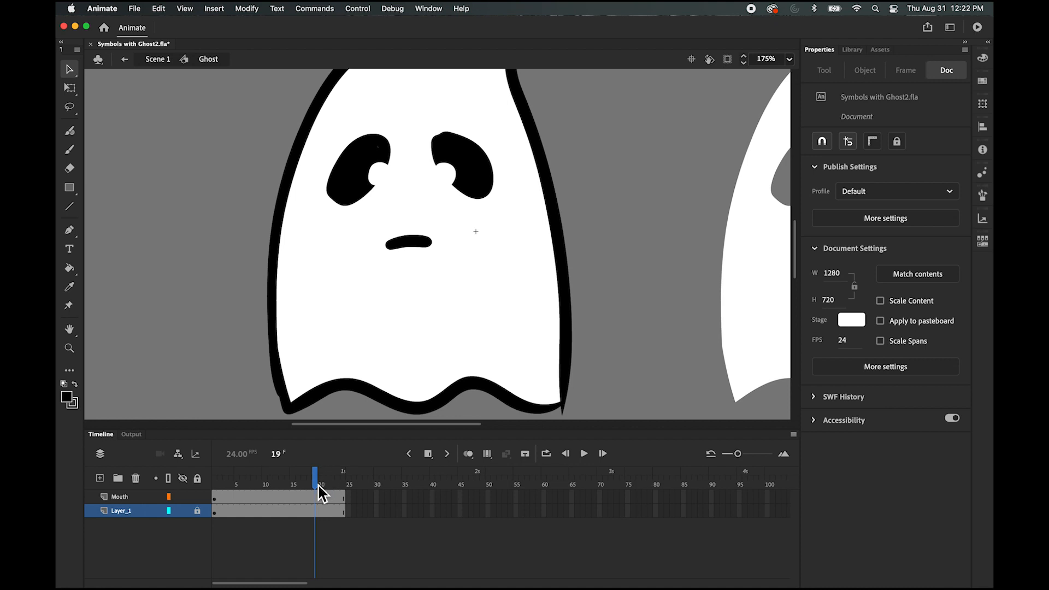
left_click_drag(317, 482, 281, 487)
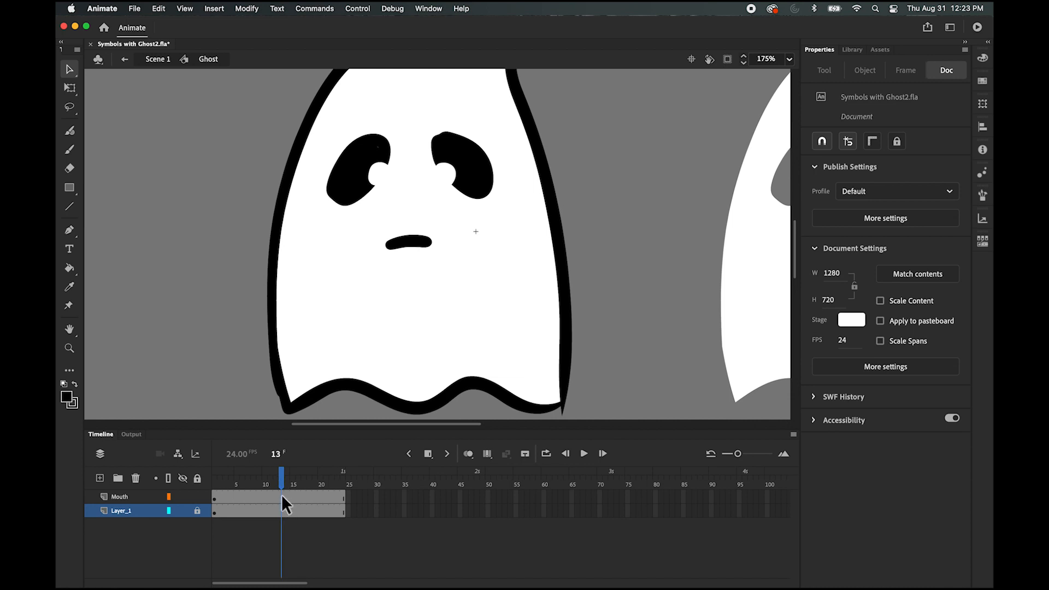
left_click(281, 495)
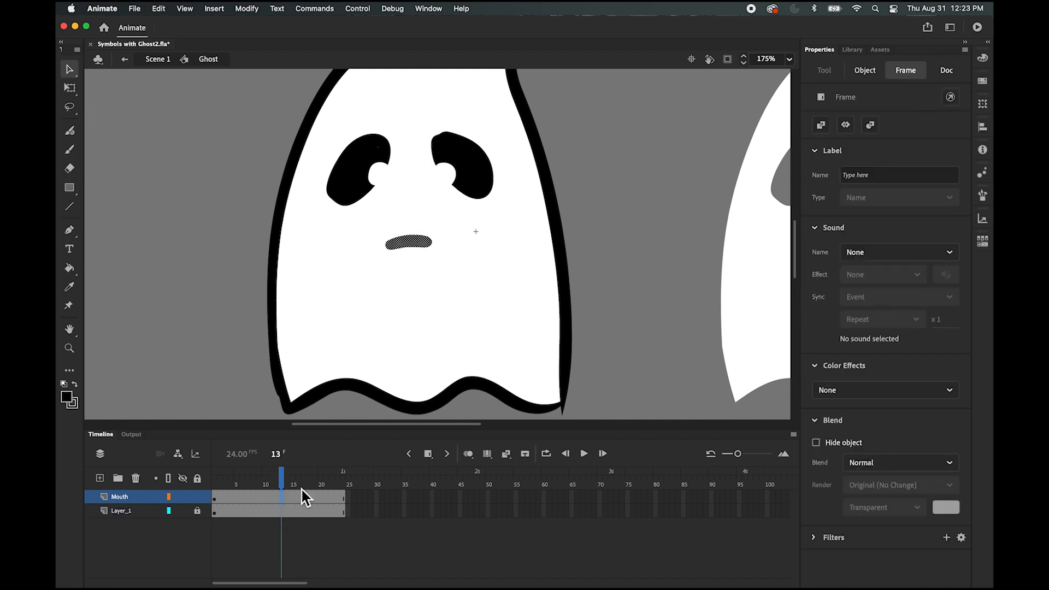
left_click(428, 460)
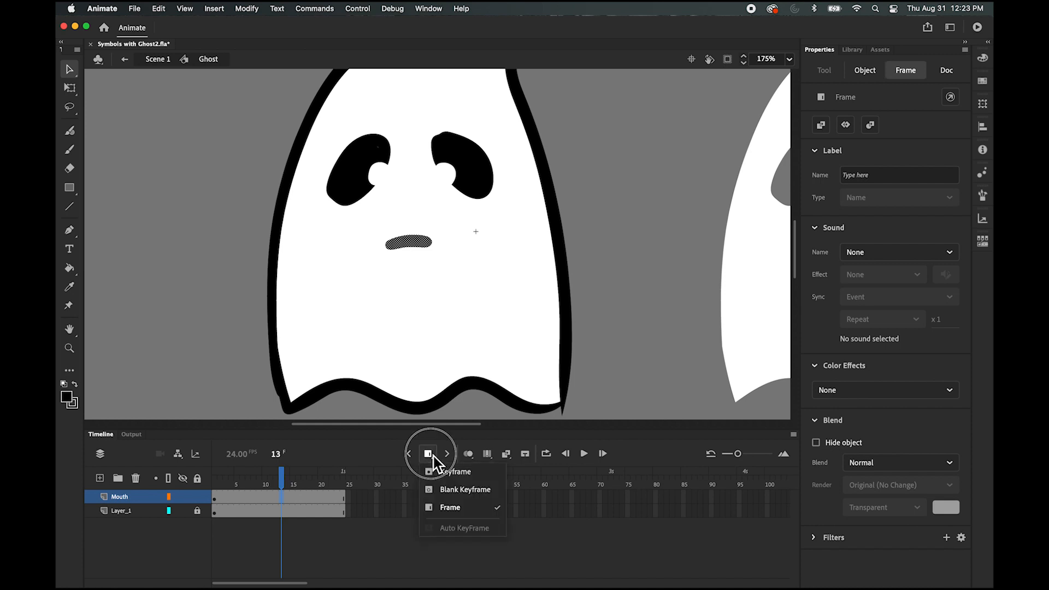
left_click(447, 490)
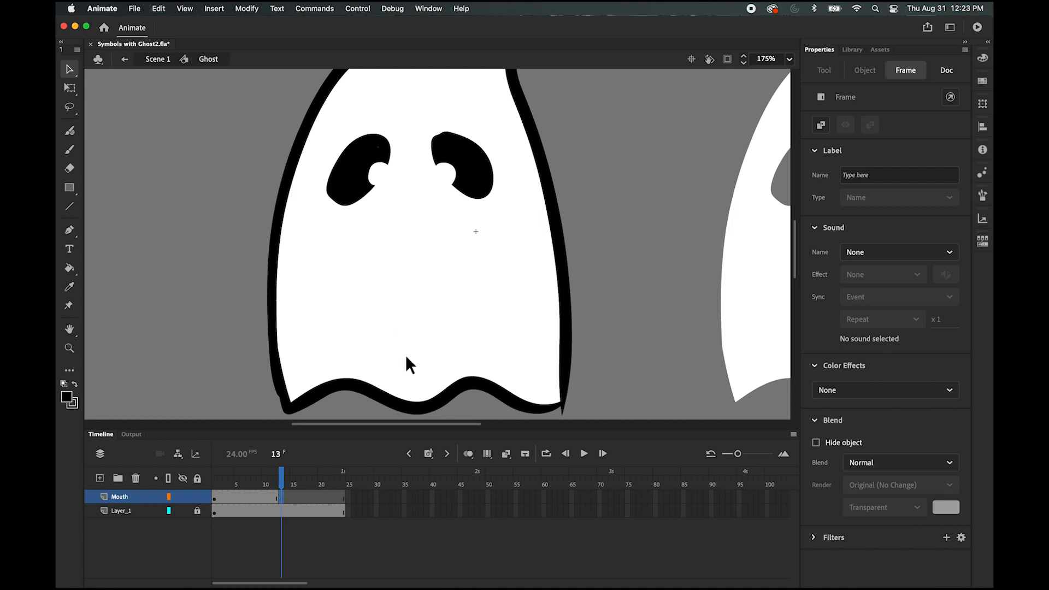
Step: Turn on onion skinning and paint a round black open mouth over the ghosted mouth at frame 13 with the Fluid Brush
left_click(472, 457)
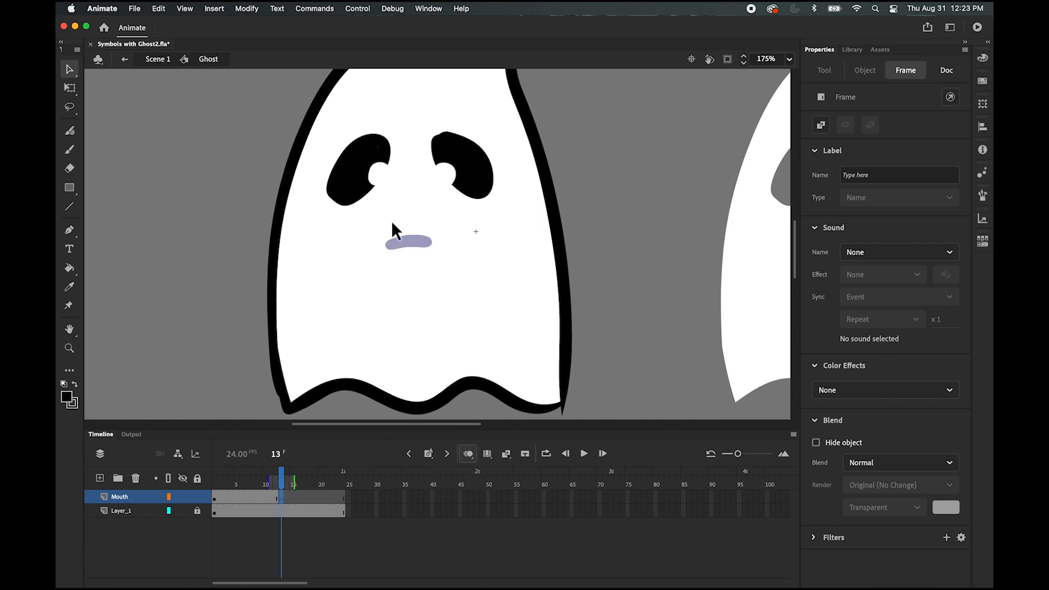
left_click(70, 130)
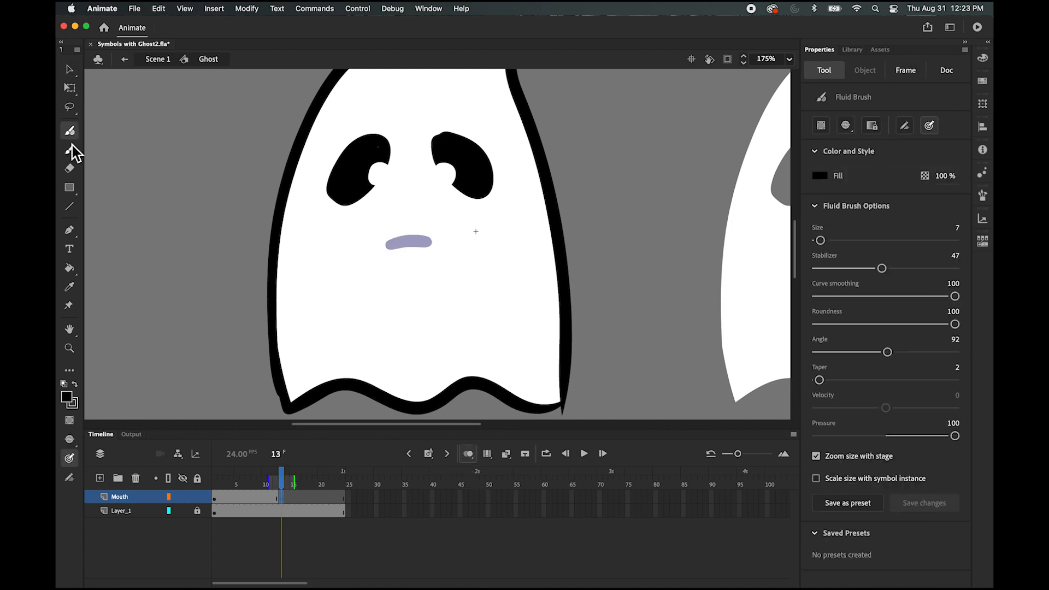
left_click(63, 384)
left_click(75, 384)
key("super+equal")
key("super+equal")
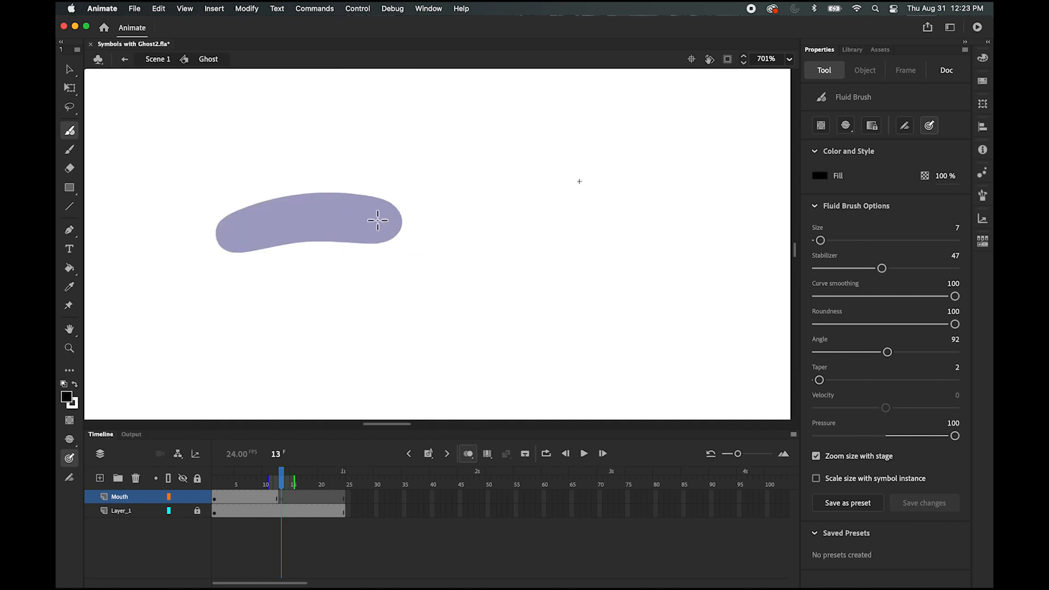
mouse_move(323, 182)
left_mouse_down()
mouse_move(268, 245)
mouse_move(294, 170)
mouse_move(347, 229)
mouse_move(305, 252)
mouse_move(295, 226)
mouse_move(324, 213)
mouse_move(318, 175)
mouse_move(346, 217)
mouse_move(305, 240)
left_mouse_up()
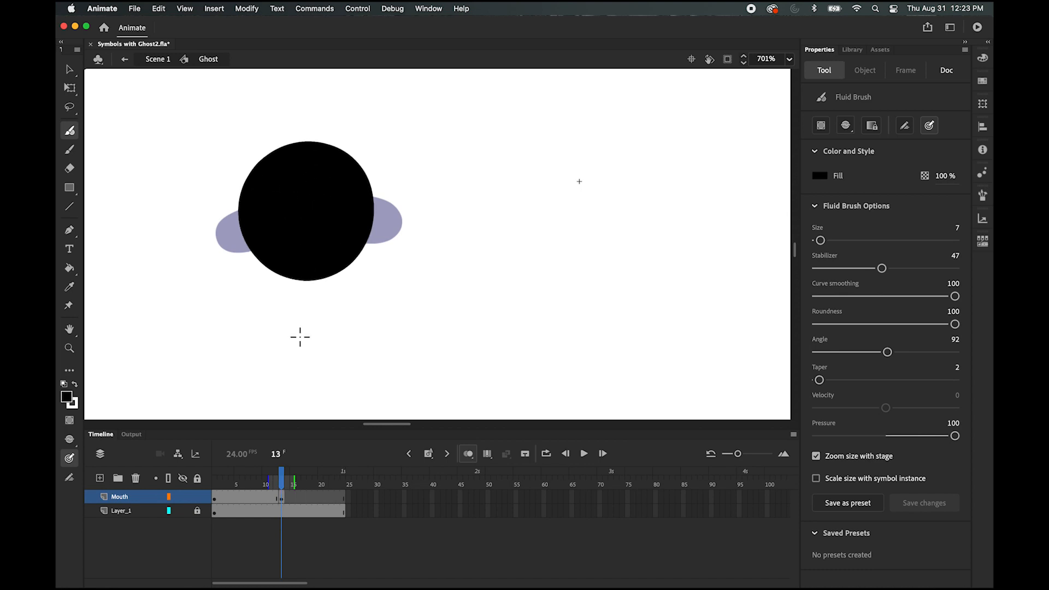
key("q")
key("super+minus")
key("super+minus")
key("super+equal")
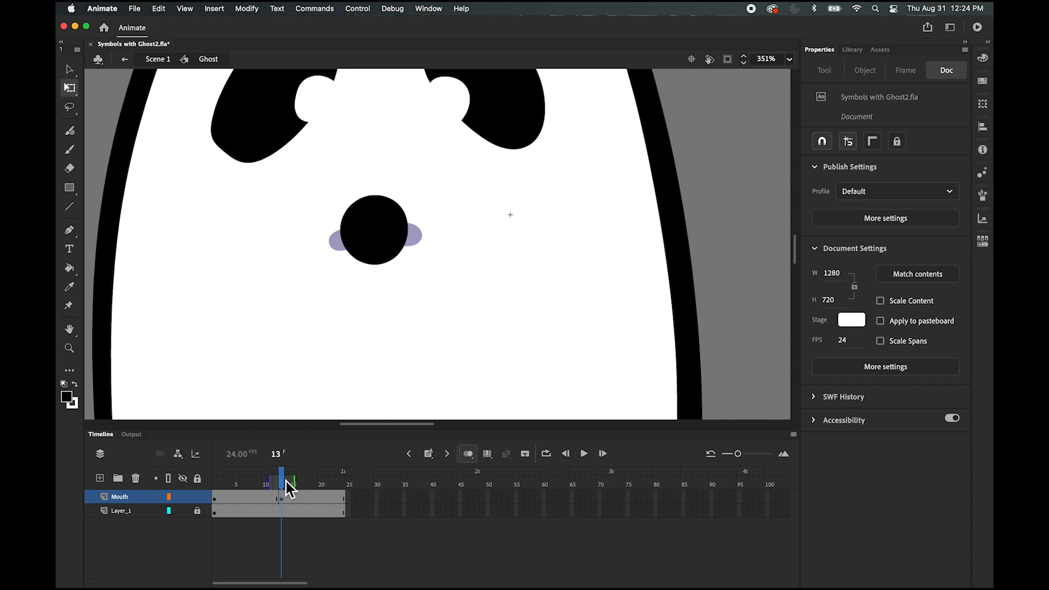
Step: Insert a blank keyframe at frame 9 of the Mouth layer
left_click_drag(277, 478, 259, 479)
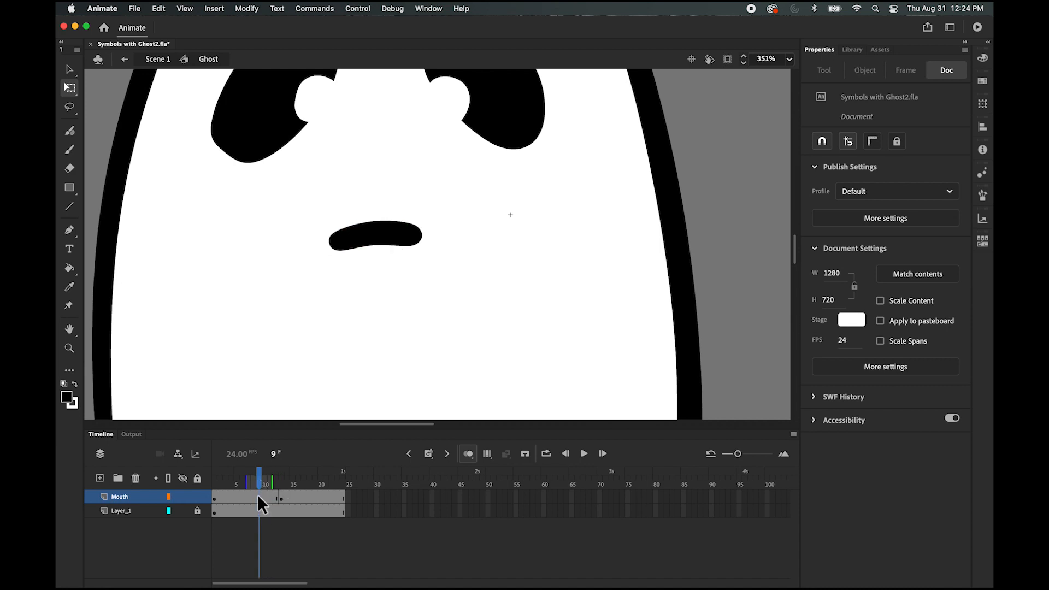
left_click(257, 494)
left_click(264, 488)
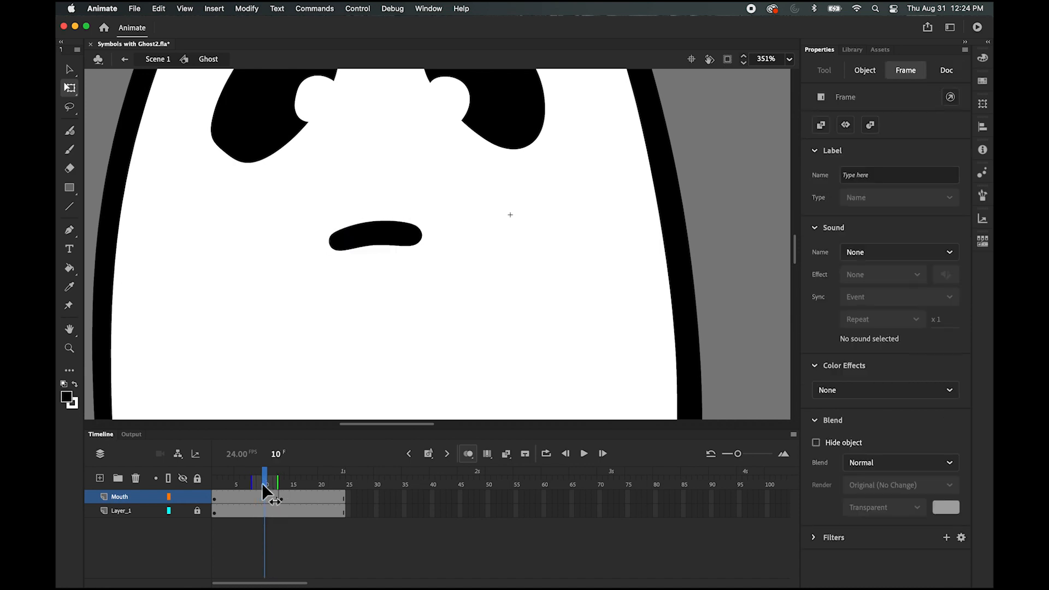
mouse_move(265, 484)
left_mouse_down()
mouse_move(277, 486)
mouse_move(261, 486)
left_mouse_up()
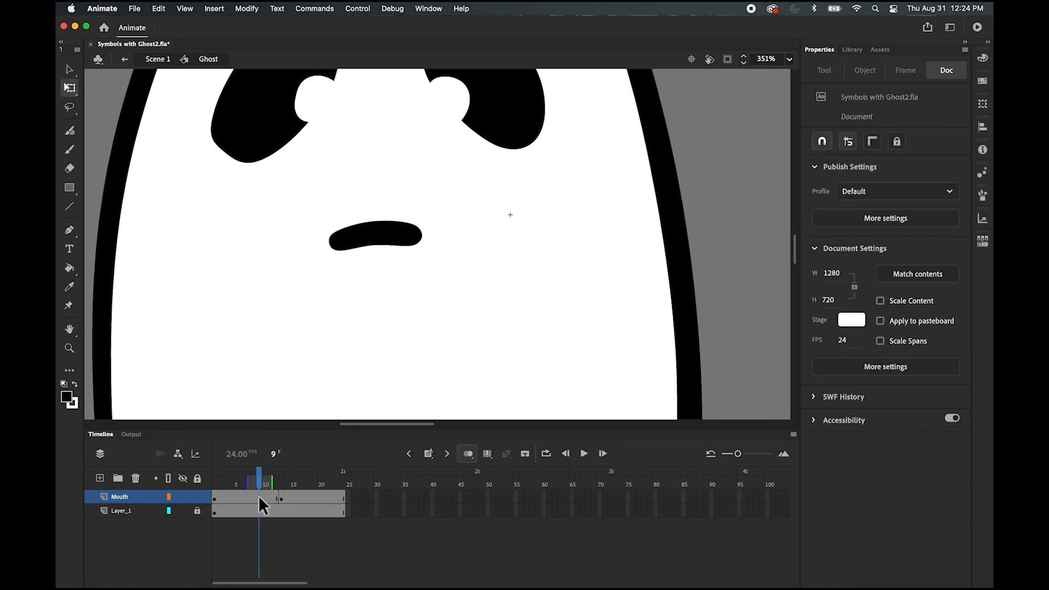
left_click(431, 455)
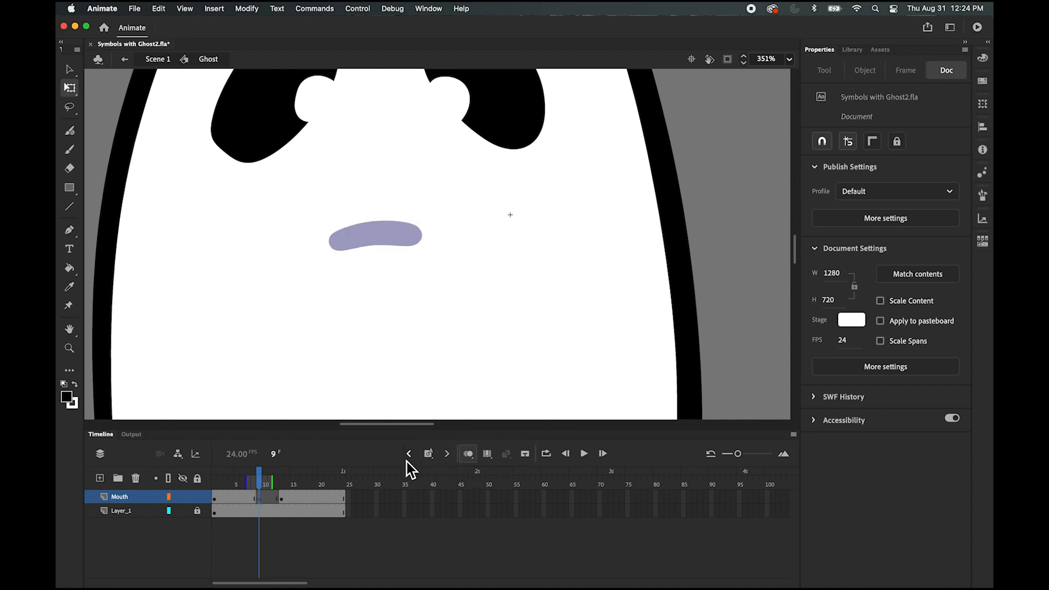
Step: Extend the onion skin range to frame 13 and paint a straight black mouth line across the ghosted mouths at frame 9 with the Fluid Brush
mouse_move(277, 486)
left_mouse_down()
mouse_move(294, 485)
mouse_move(283, 485)
left_mouse_up()
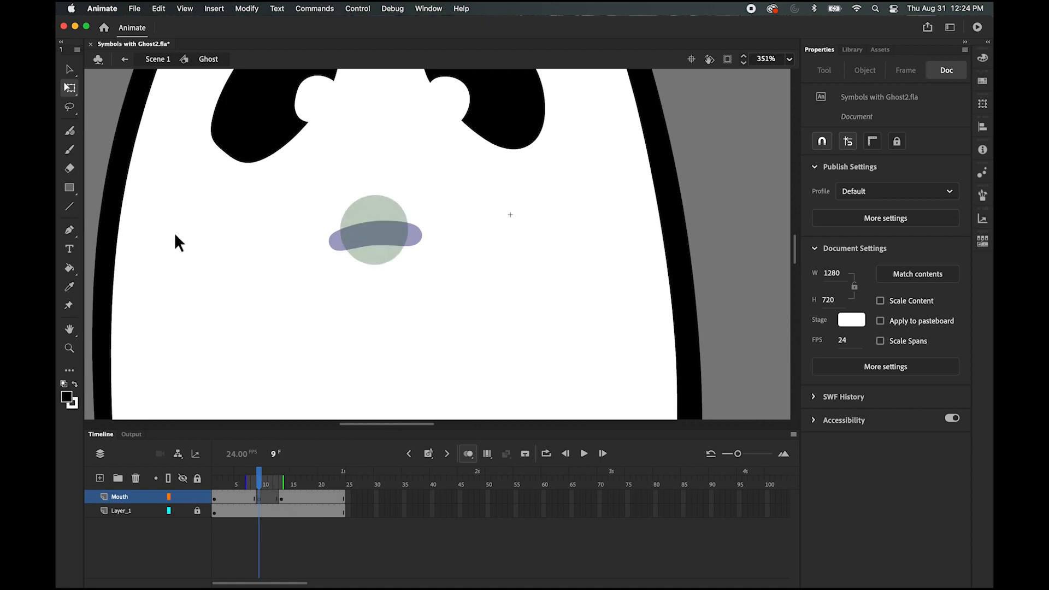
left_click(70, 130)
left_click_drag(363, 235, 328, 242)
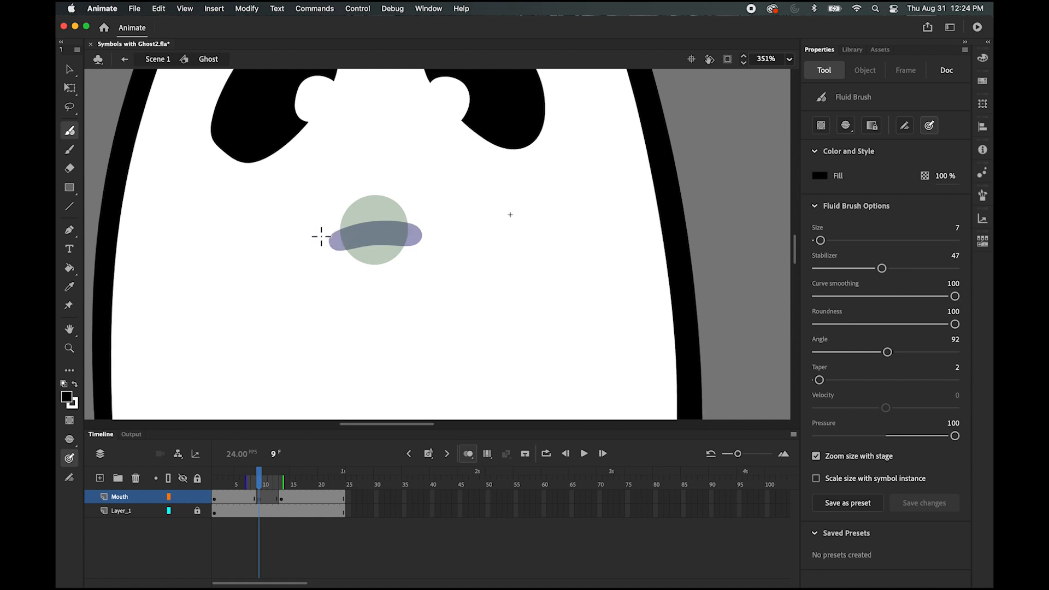
left_click_drag(322, 235, 438, 231)
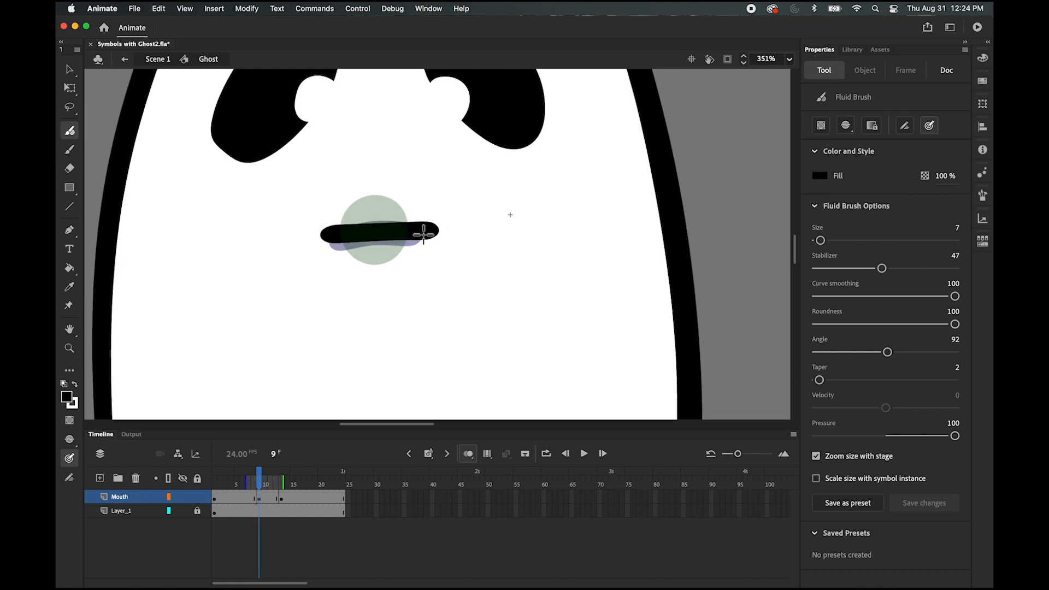
key("cmd+z")
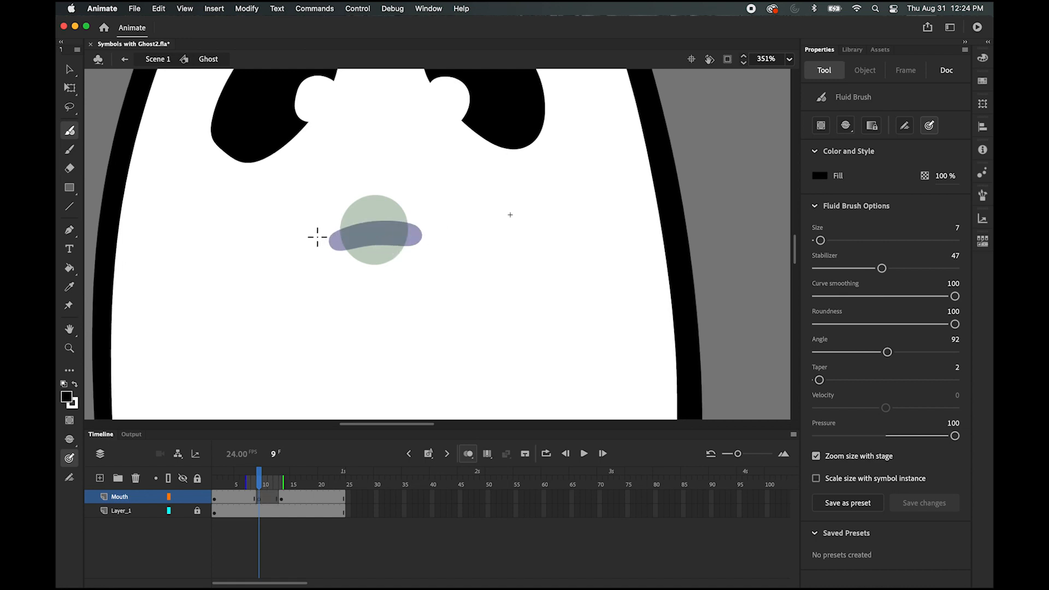
left_click_drag(314, 237, 440, 228)
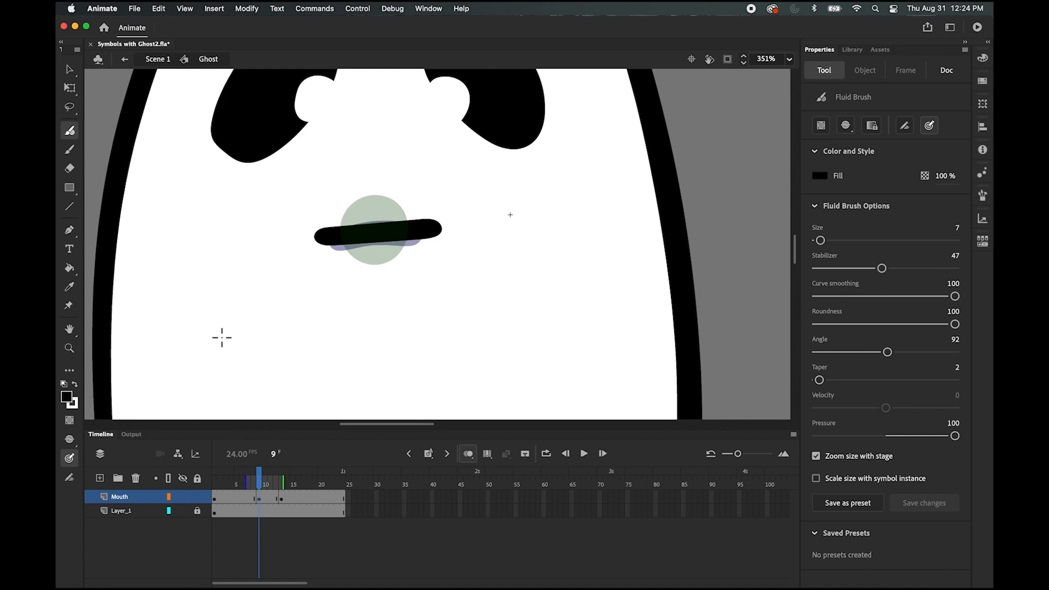
mouse_move(411, 207)
left_mouse_down()
mouse_move(385, 230)
mouse_move(323, 213)
left_mouse_up()
left_click(374, 221)
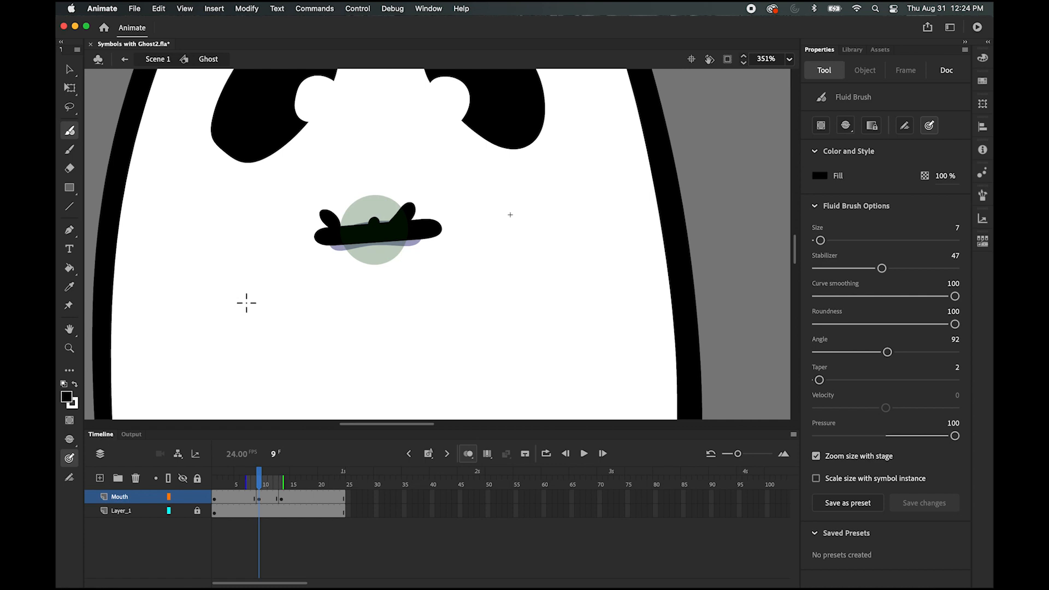
mouse_move(375, 224)
left_mouse_down()
mouse_move(372, 254)
mouse_move(332, 268)
left_mouse_up()
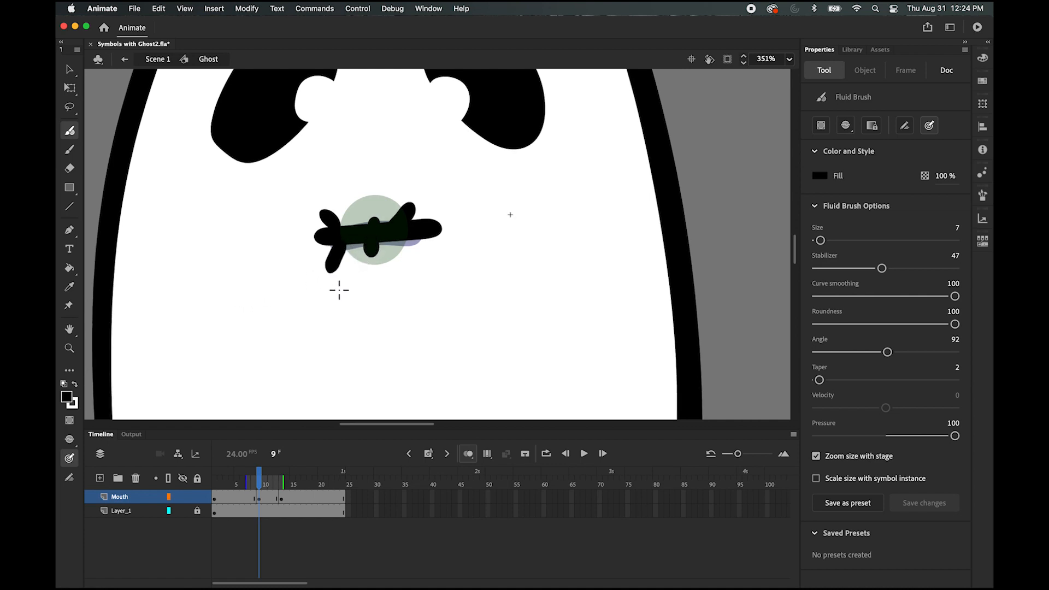
left_click_drag(396, 241, 432, 236)
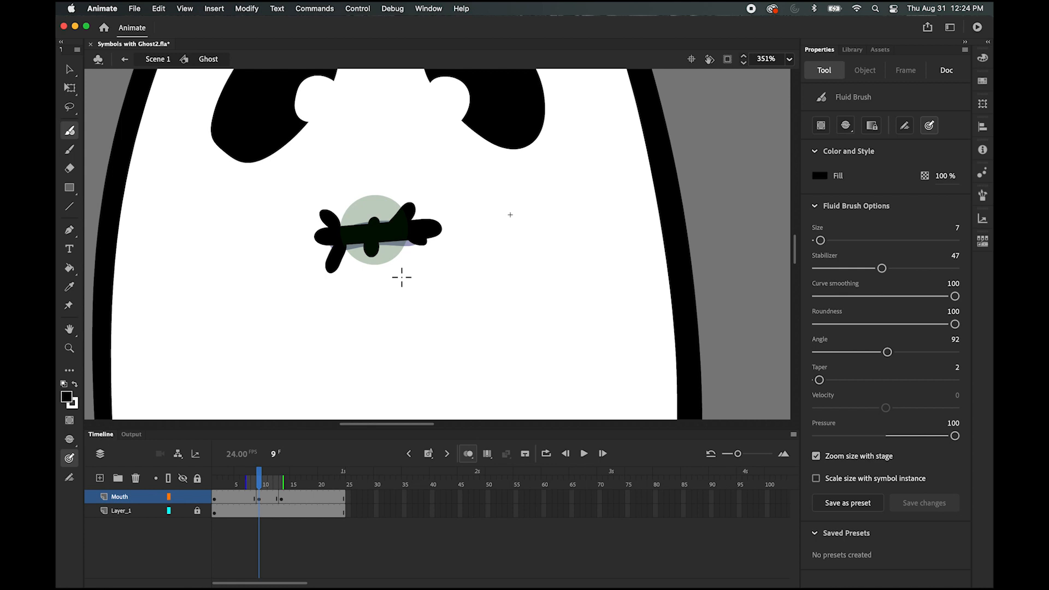
key("super+z")
key("super+z")
key("super+z")
key("super+z")
key("super+z")
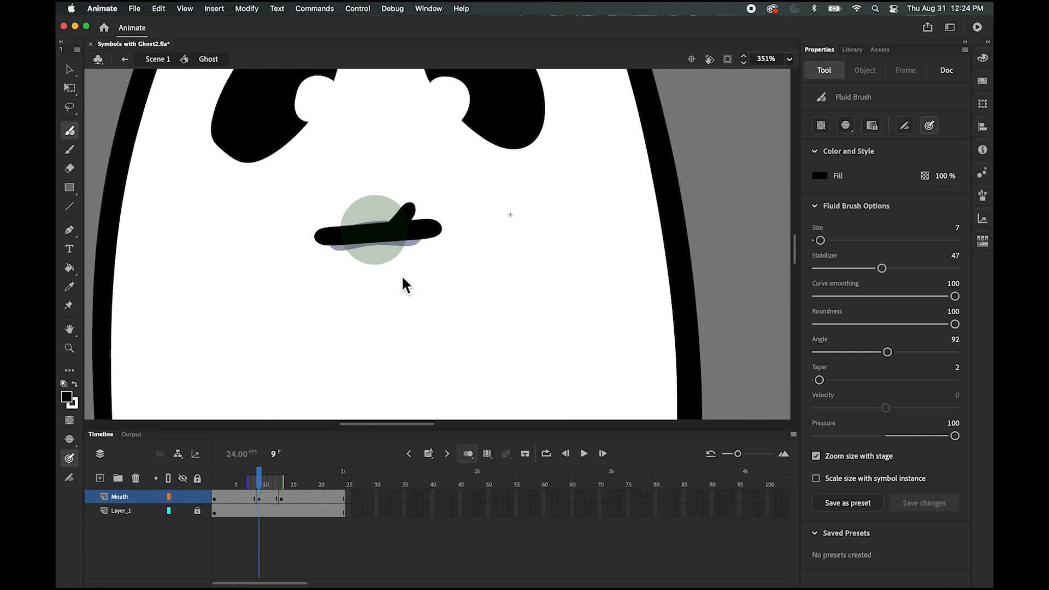
key("super+z")
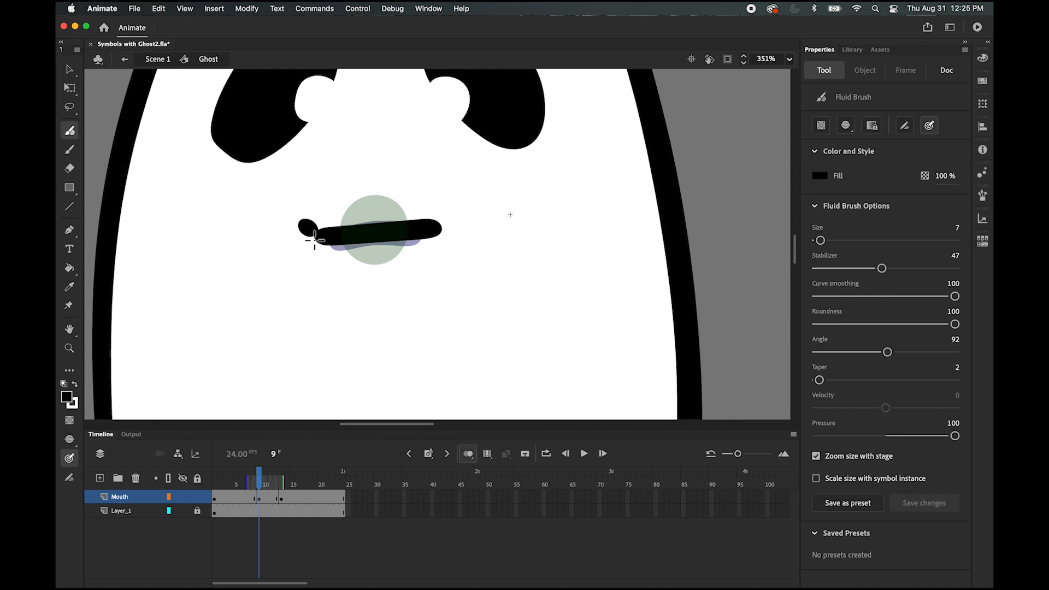
Step: Paint short forked strokes at both ends of the frame 9 mouth line and rotate the whole shape level with Free Transform
left_click_drag(323, 231, 307, 266)
mouse_move(437, 218)
left_mouse_down()
mouse_move(442, 228)
mouse_move(444, 209)
mouse_move(448, 245)
left_mouse_up()
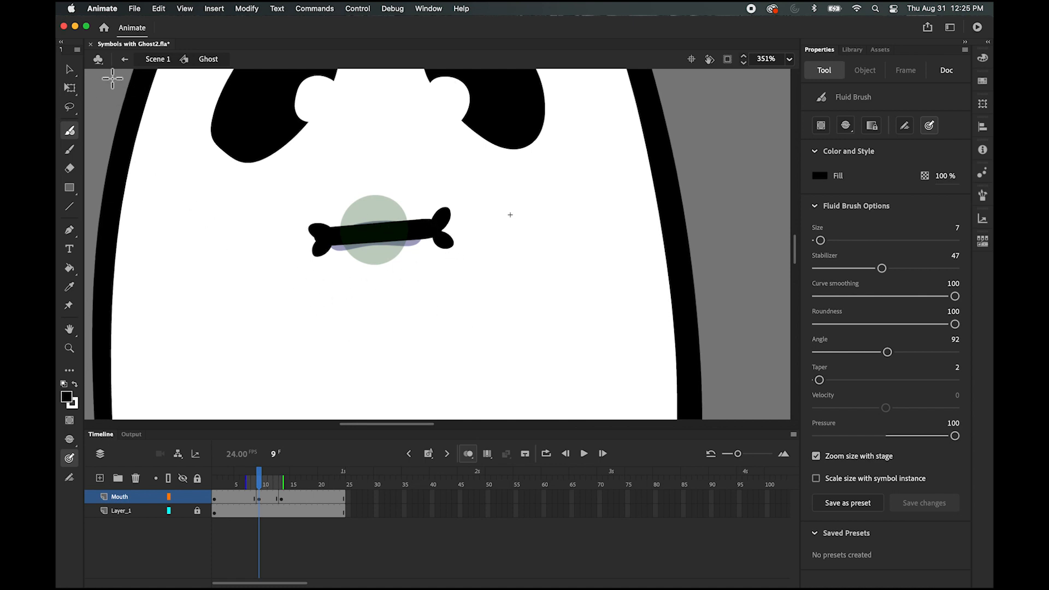
left_click(69, 87)
left_click(353, 240)
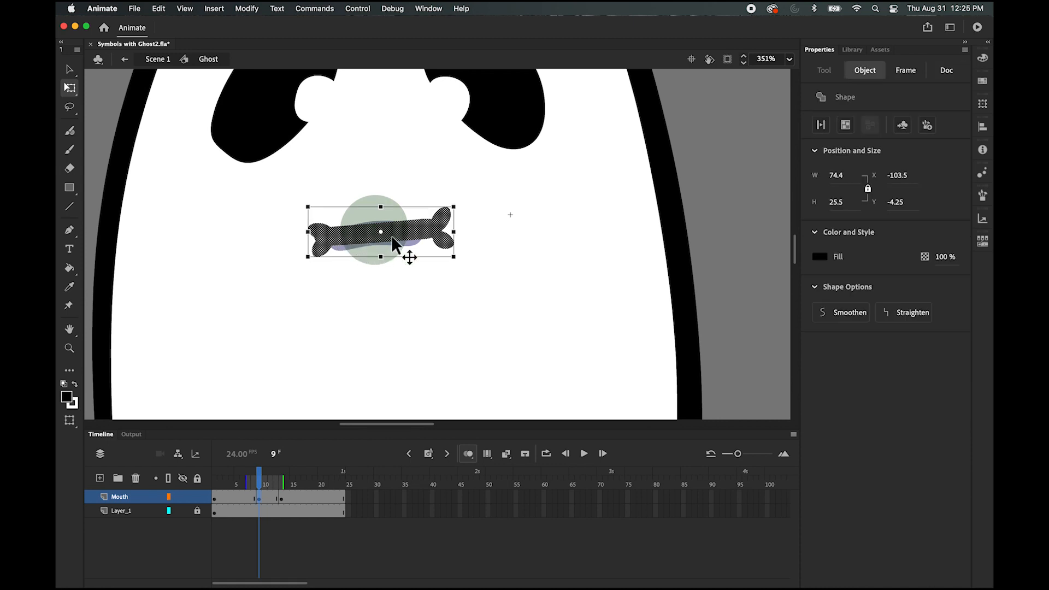
left_click_drag(456, 264, 449, 272)
left_click_drag(390, 234, 388, 234)
key("v")
left_click(143, 209)
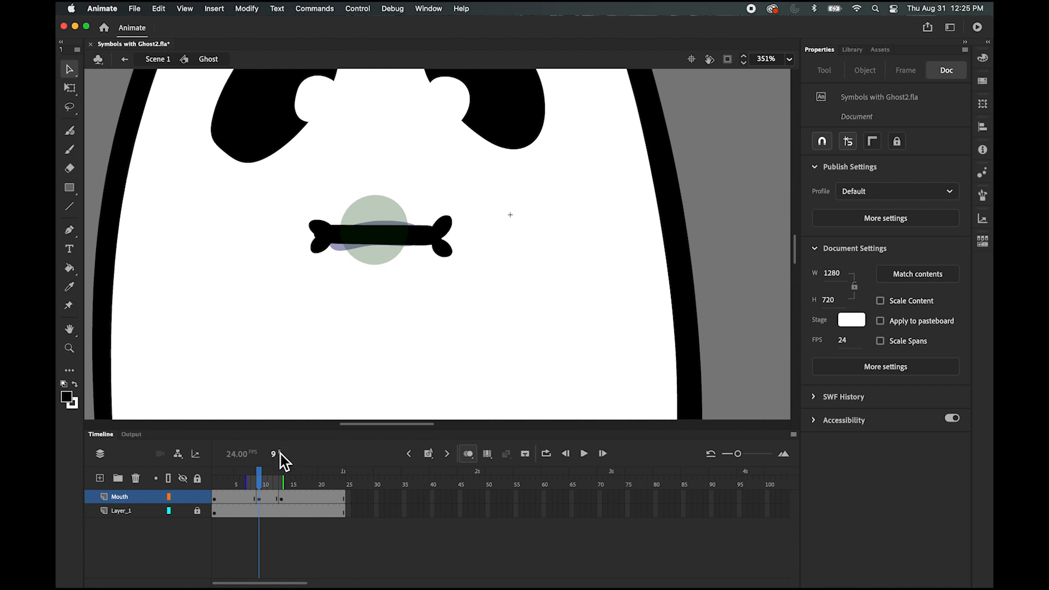
Step: Insert a blank keyframe at frame 11 of the Mouth layer and get the Fluid Brush ready
left_click_drag(261, 483, 271, 483)
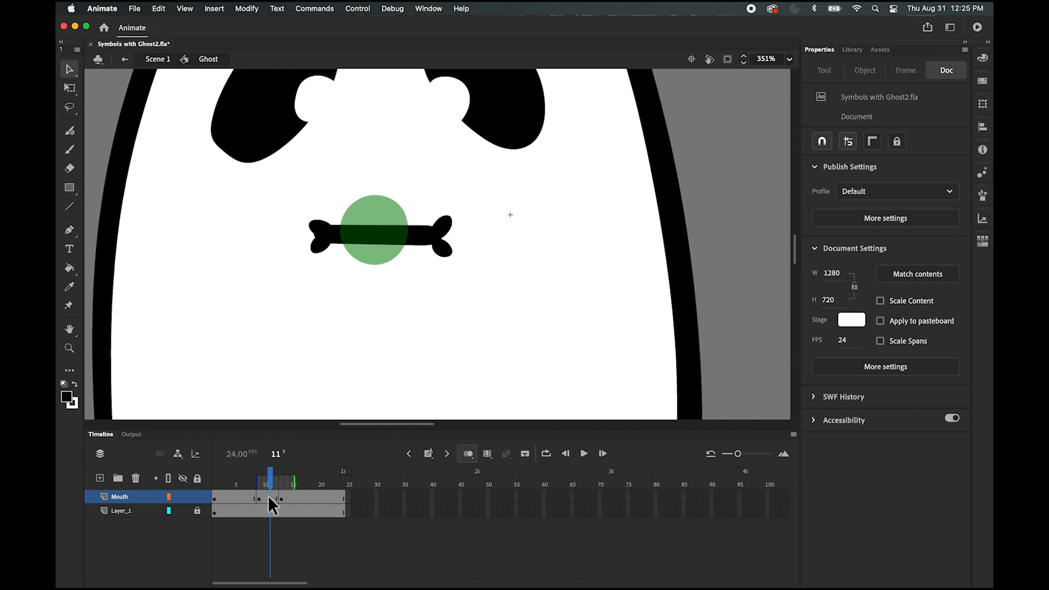
left_click(70, 131)
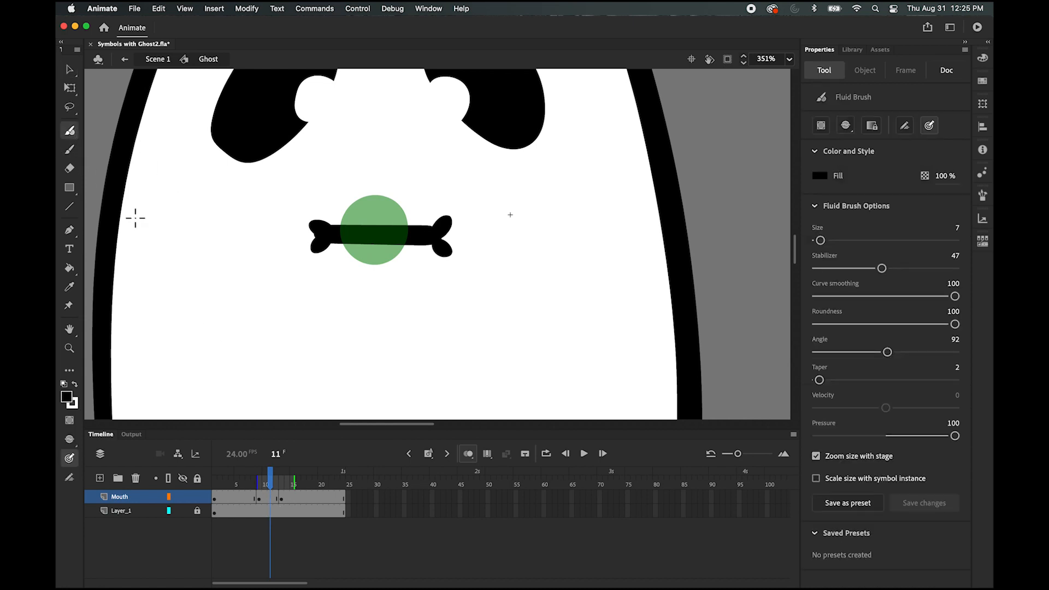
left_click(430, 454)
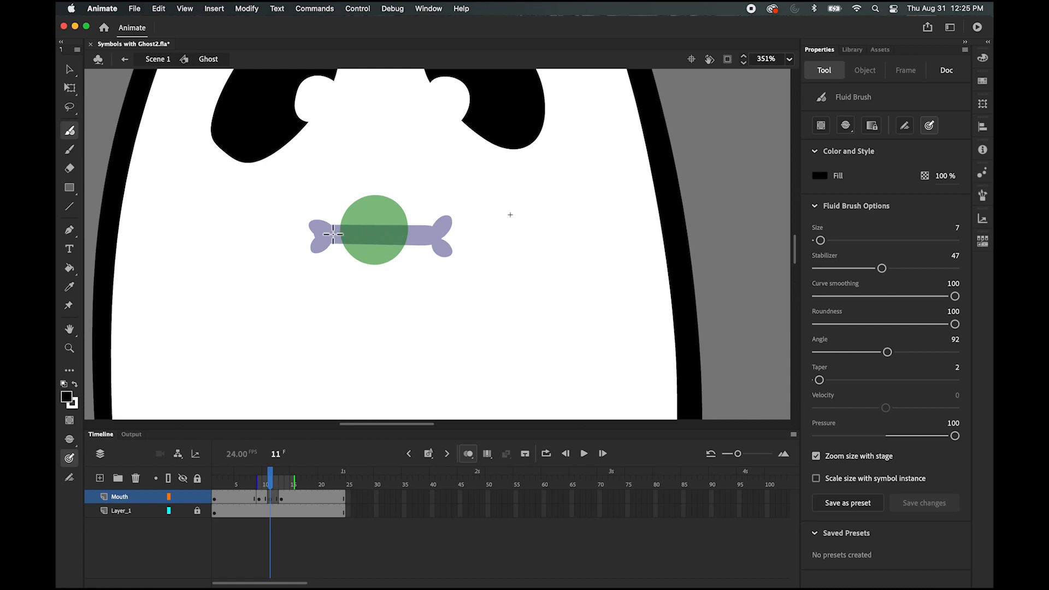
Step: Paint a filled black almond-shaped mouth over the ghosted mouths at frame 11 with the Fluid Brush
mouse_move(323, 237)
left_mouse_down()
mouse_move(366, 216)
mouse_move(400, 215)
mouse_move(434, 238)
left_mouse_up()
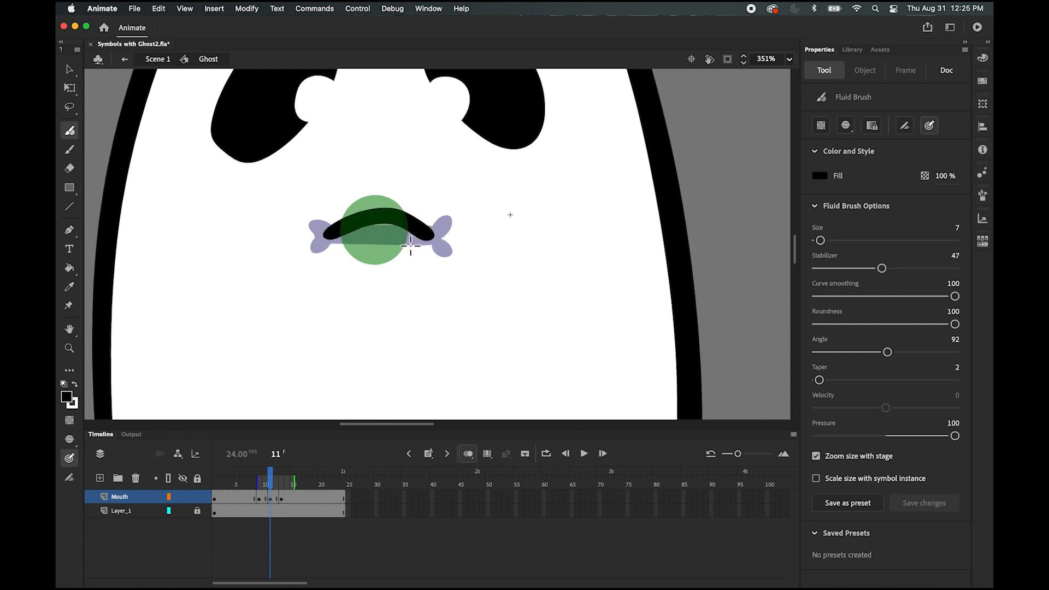
left_click_drag(328, 236, 404, 245)
key("super+z")
mouse_move(324, 237)
left_mouse_down()
mouse_move(374, 249)
mouse_move(429, 233)
left_mouse_up()
left_click_drag(341, 235, 413, 235)
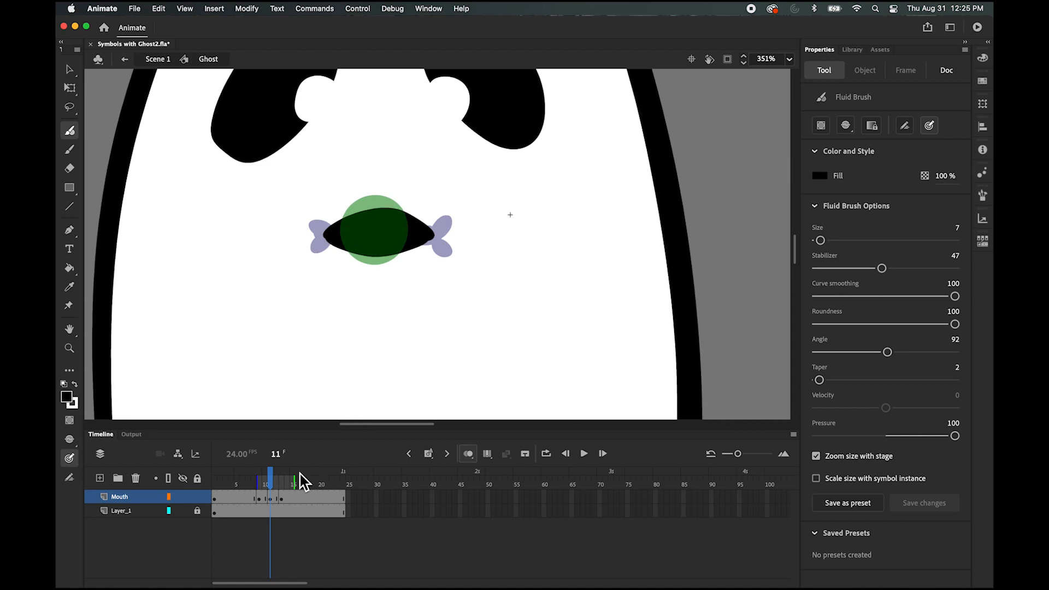
Step: Turn off onion skinning and play the mouth animation inside the symbol
mouse_move(271, 483)
left_mouse_down()
mouse_move(251, 485)
mouse_move(290, 484)
mouse_move(253, 483)
mouse_move(283, 473)
mouse_move(275, 476)
left_mouse_up()
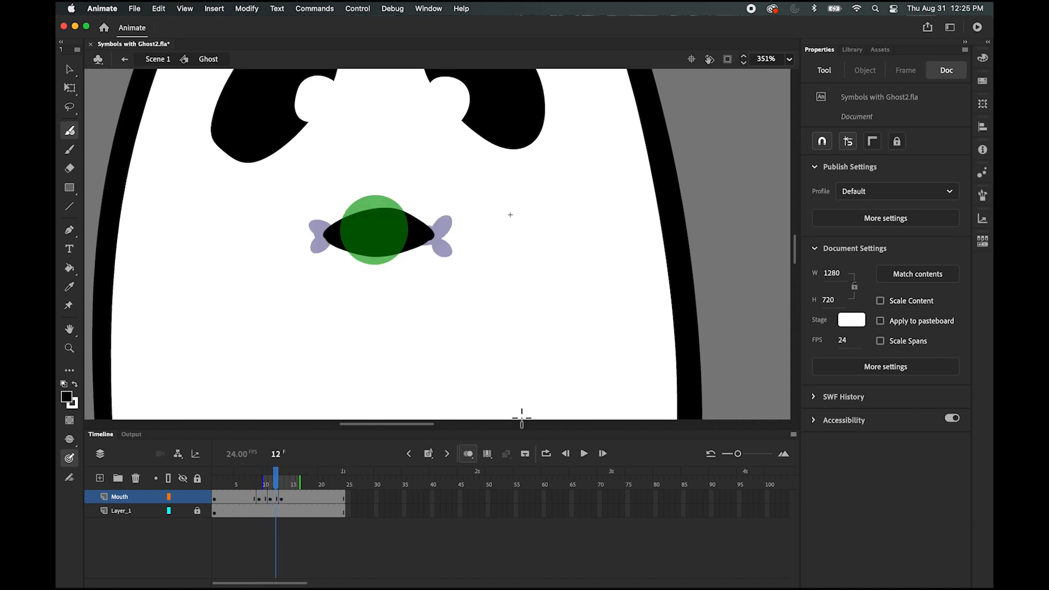
left_click(469, 453)
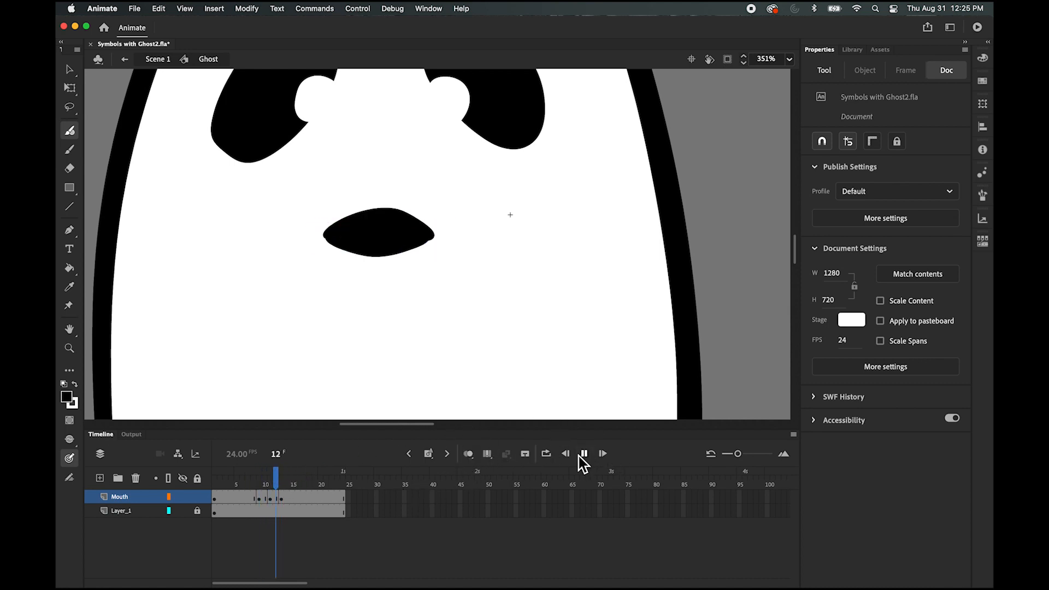
left_click(586, 456)
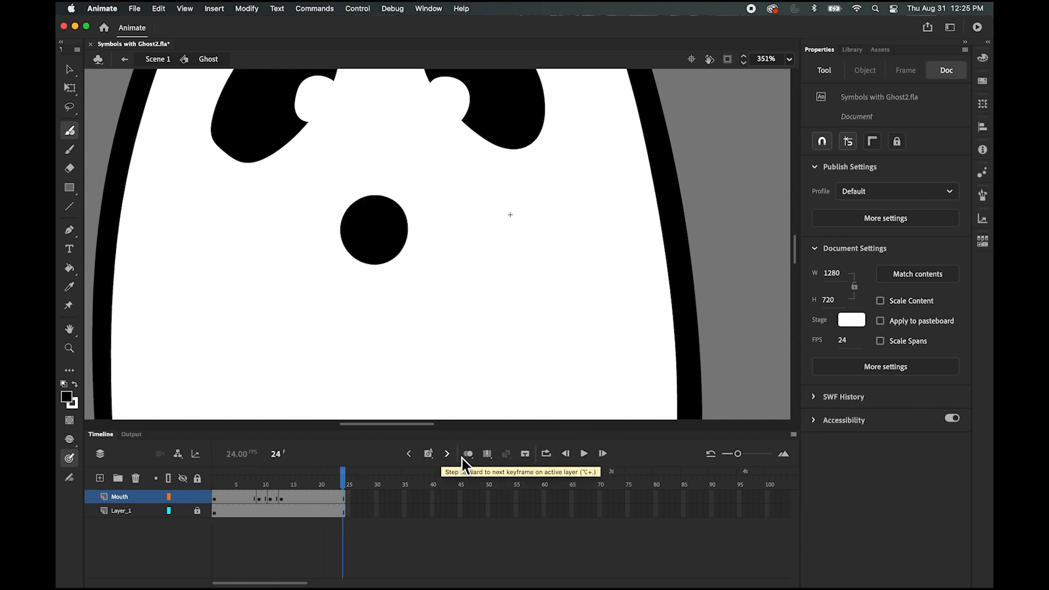
Step: Enable looped playback across frames 1 to 24 and preview the mouth animation
left_click(545, 456)
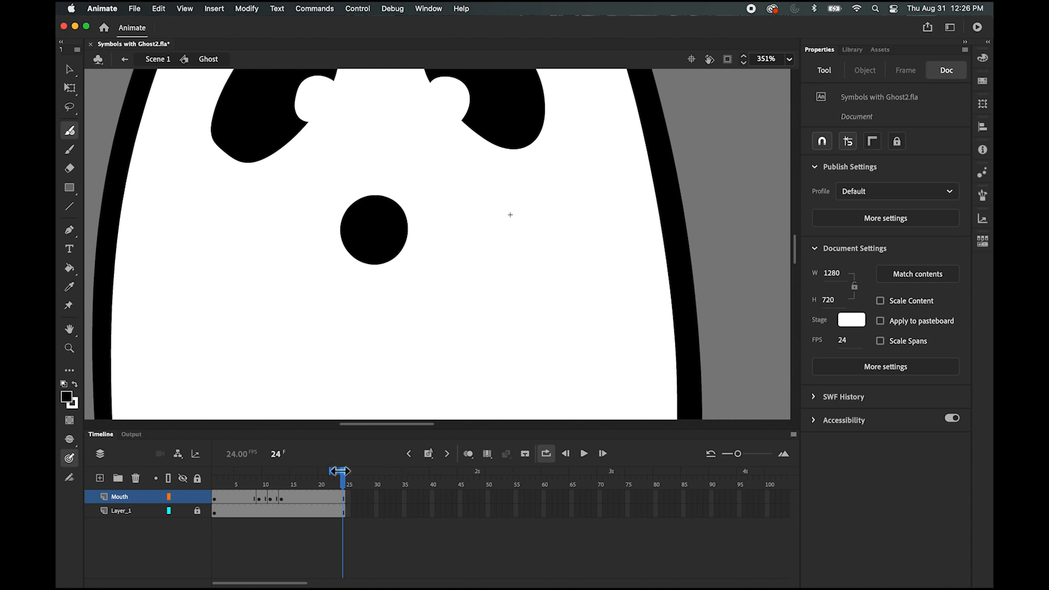
left_click_drag(331, 471, 213, 471)
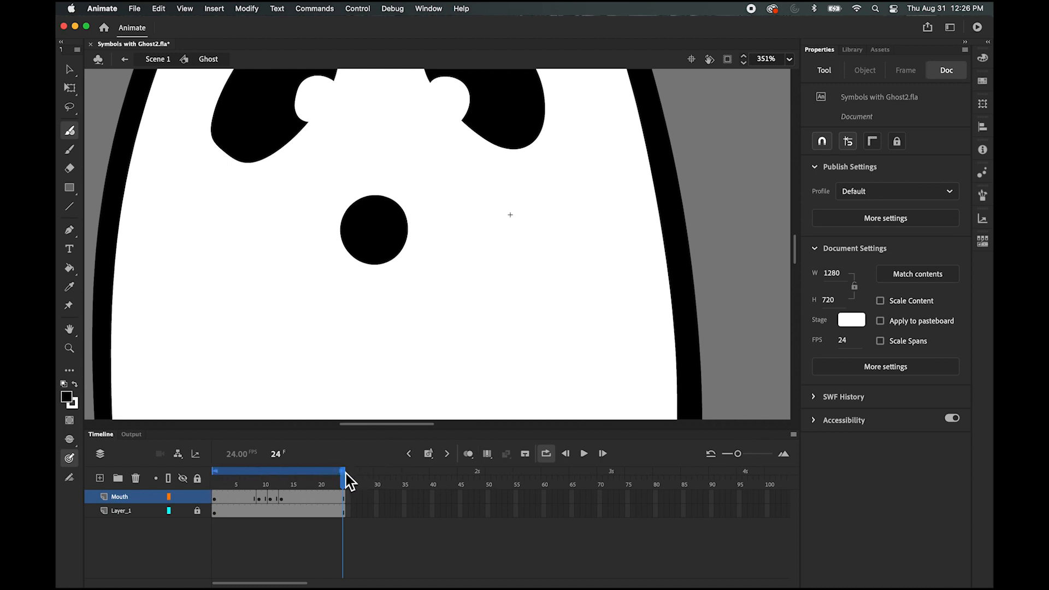
left_click_drag(342, 467, 296, 479)
left_click(584, 453)
left_click(584, 454)
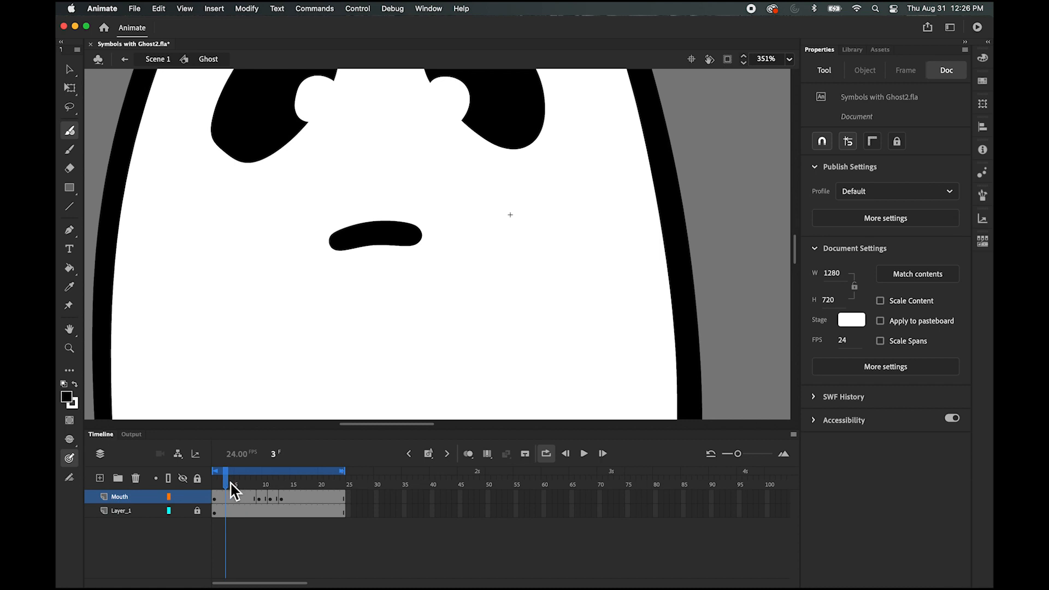
Step: Insert a blank keyframe at frame 21 of the Mouth layer
left_click_drag(227, 480, 312, 482)
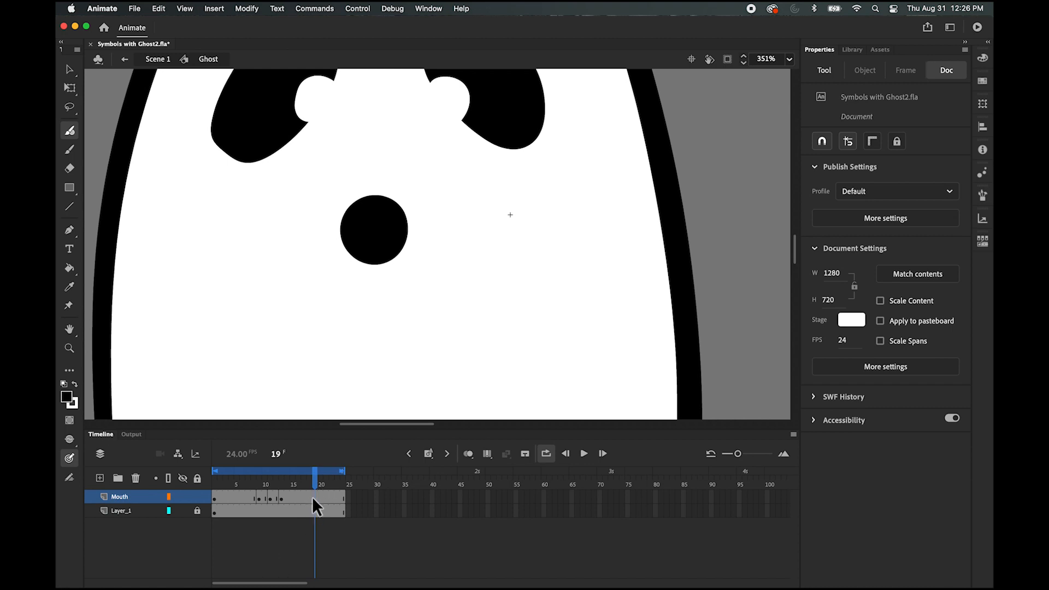
left_click(313, 499)
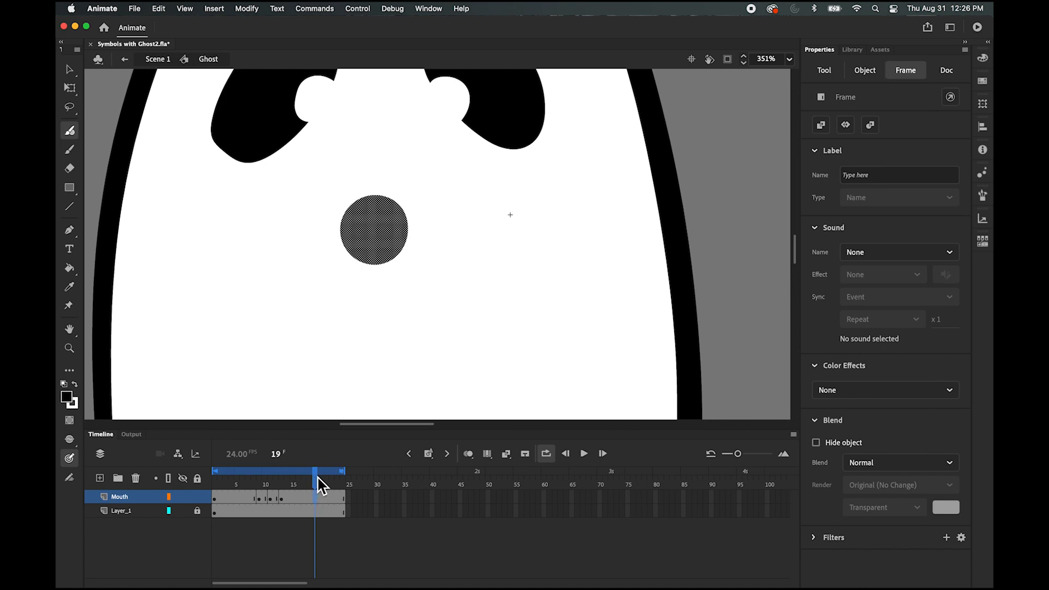
mouse_move(317, 477)
left_mouse_down()
mouse_move(331, 476)
mouse_move(286, 477)
mouse_move(327, 482)
mouse_move(325, 505)
left_mouse_up()
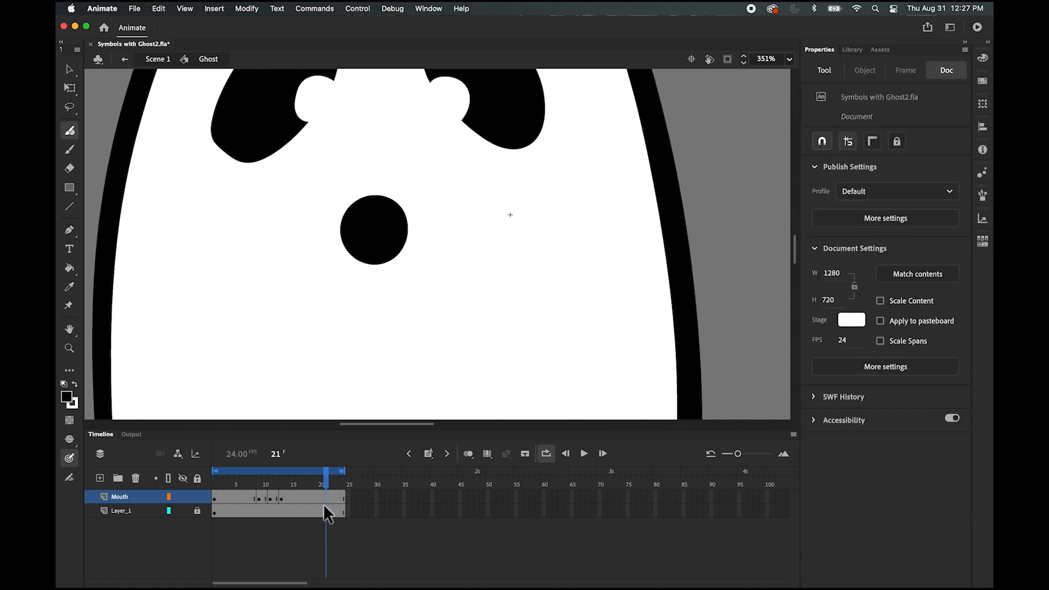
left_click(430, 455)
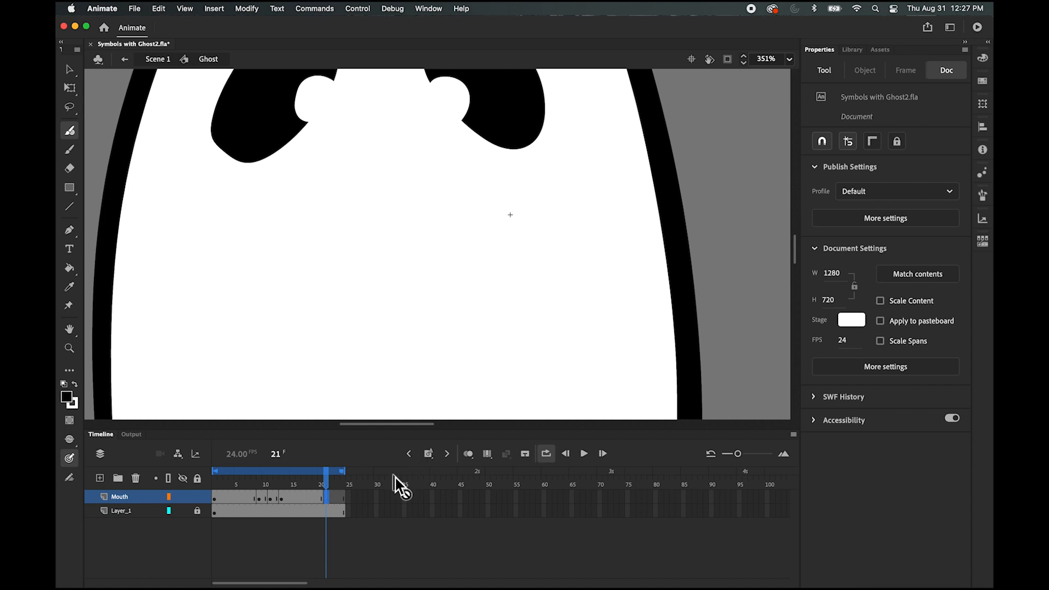
Step: Copy frame 1 of the Mouth layer and paste it into frame 21 so the closed mouth returns
left_click(217, 496)
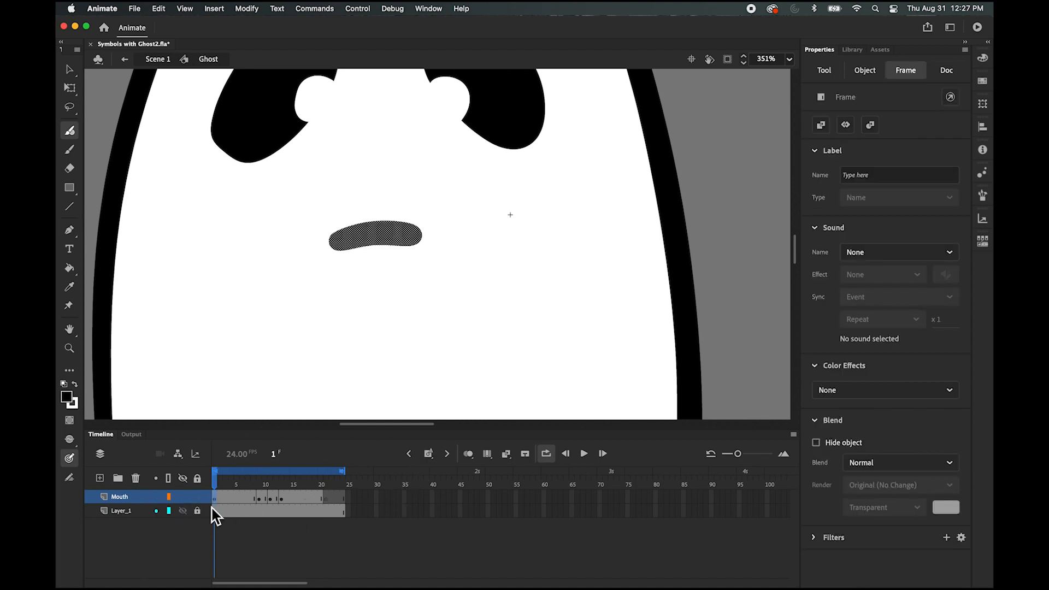
right_click(214, 496)
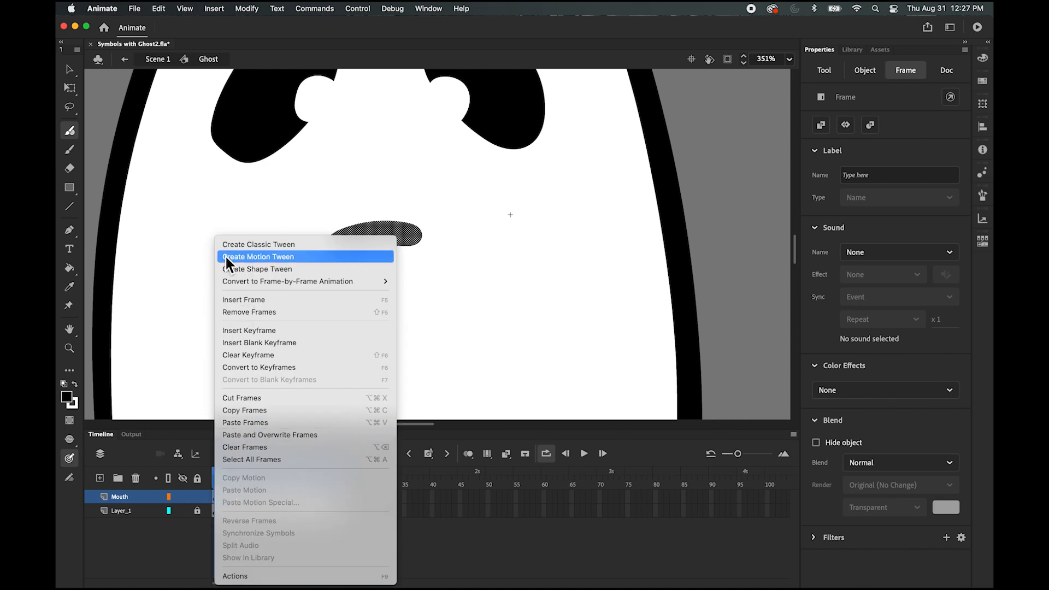
left_click(257, 411)
left_click(327, 496)
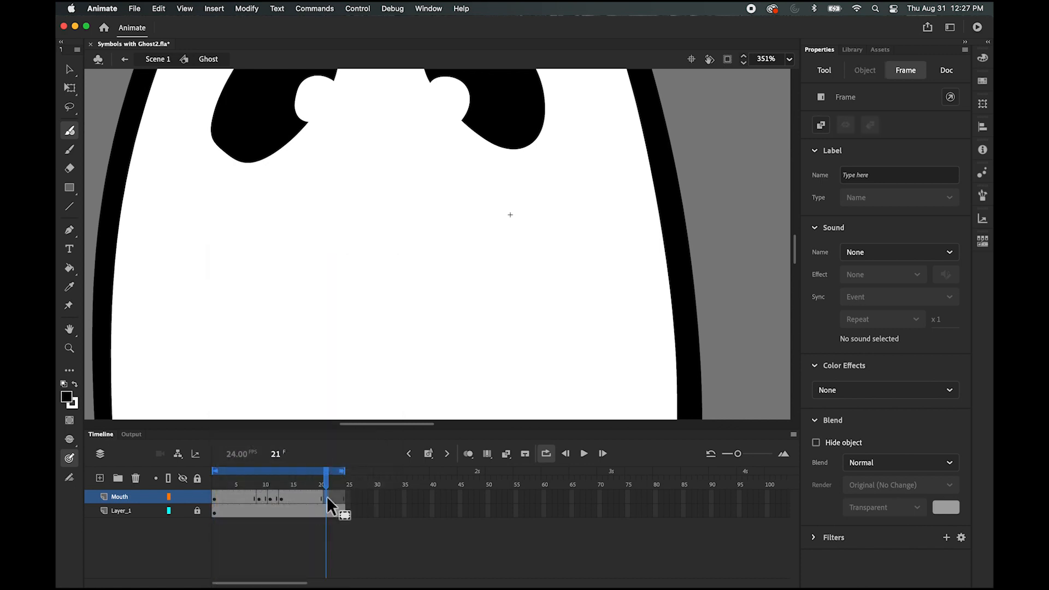
right_click(327, 496)
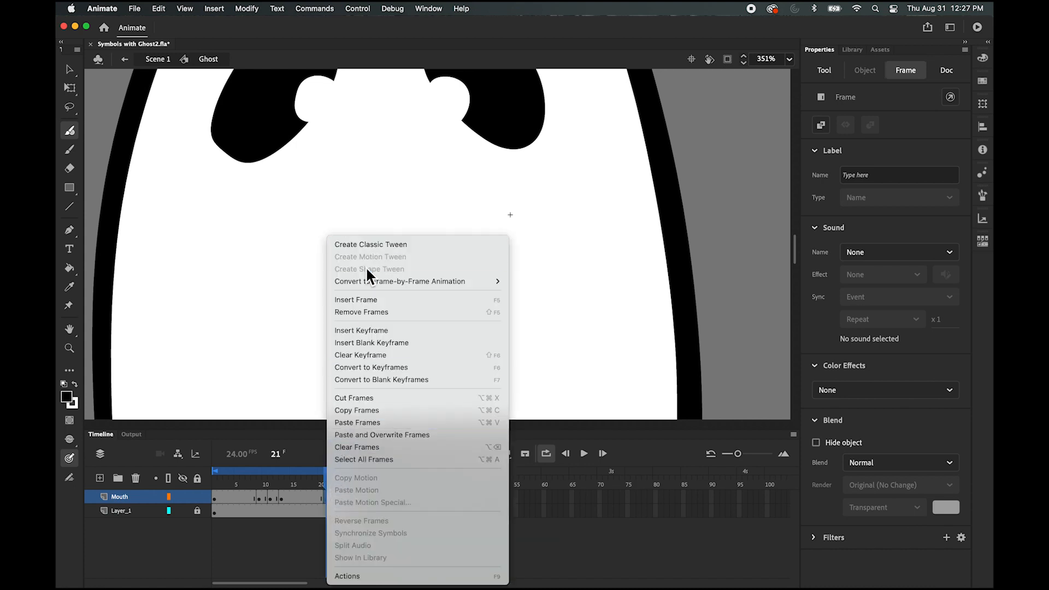
left_click(364, 422)
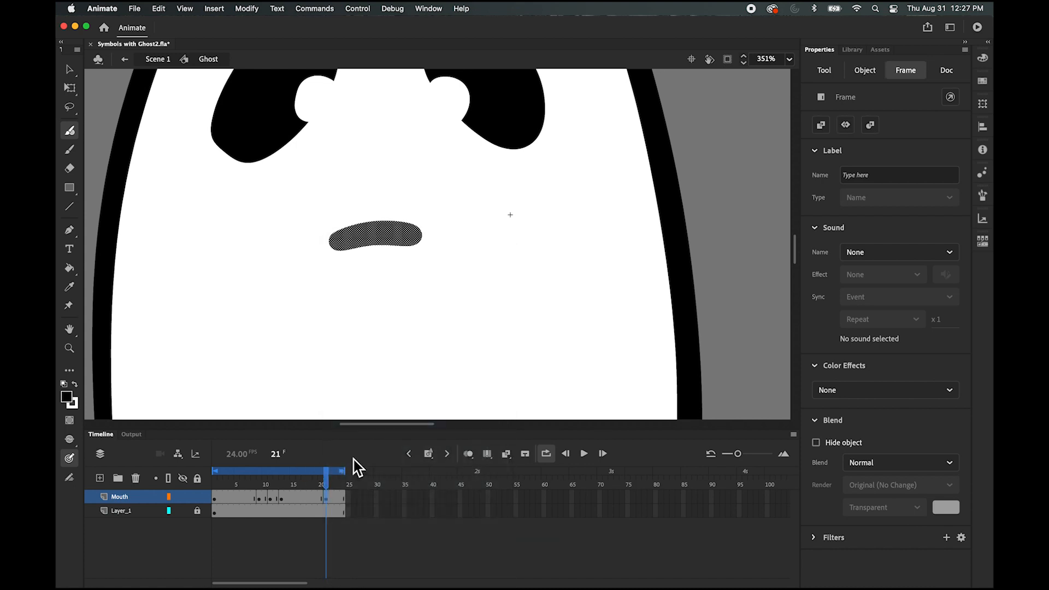
Step: Insert a blank keyframe at frame 19 of the Mouth layer and turn onion skinning back on
left_click_drag(336, 492, 314, 484)
left_click(283, 554)
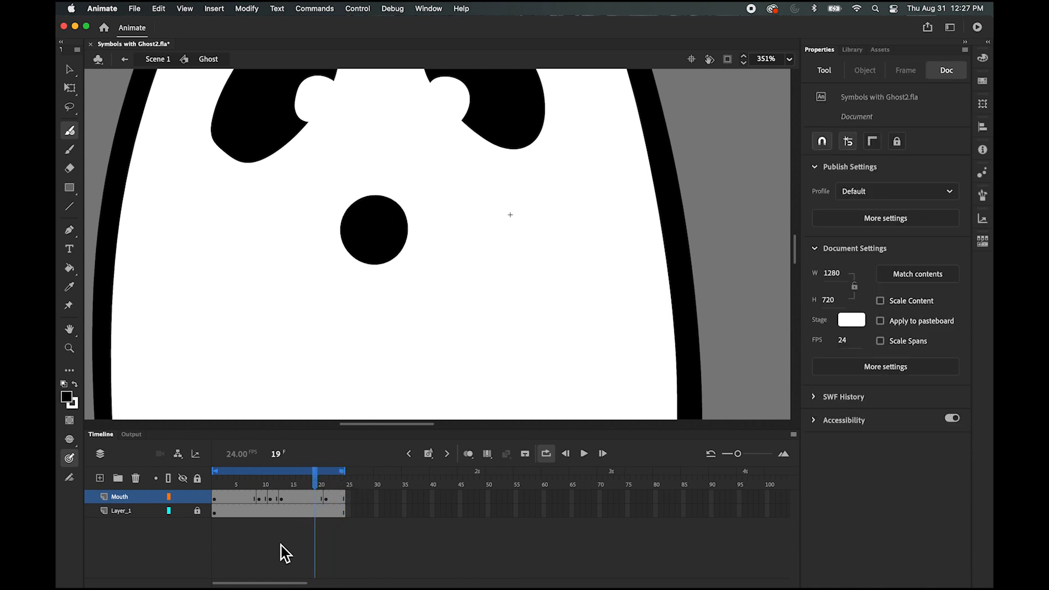
left_click(430, 456)
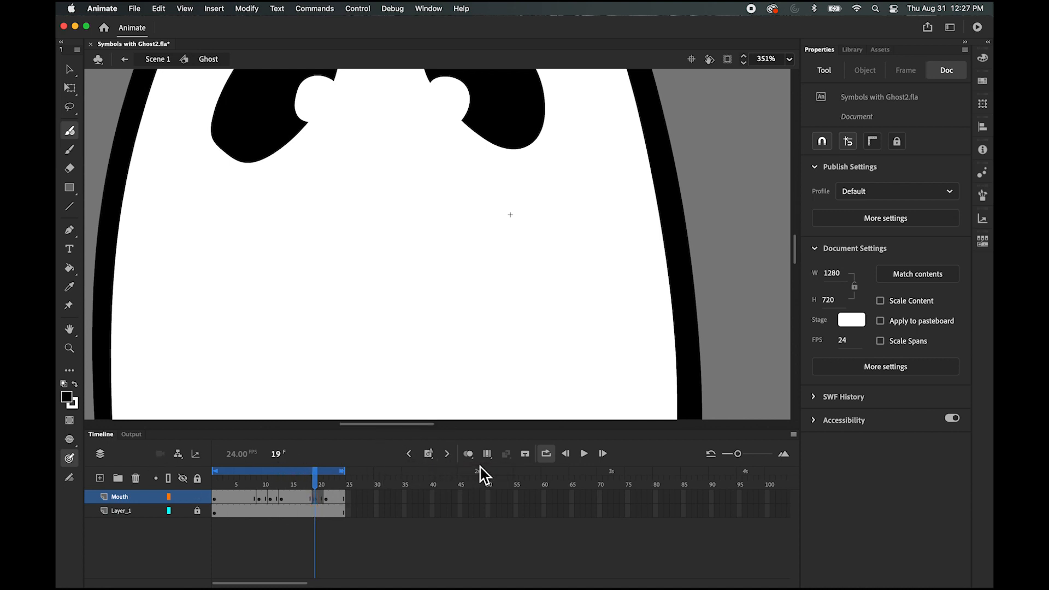
left_click(469, 454)
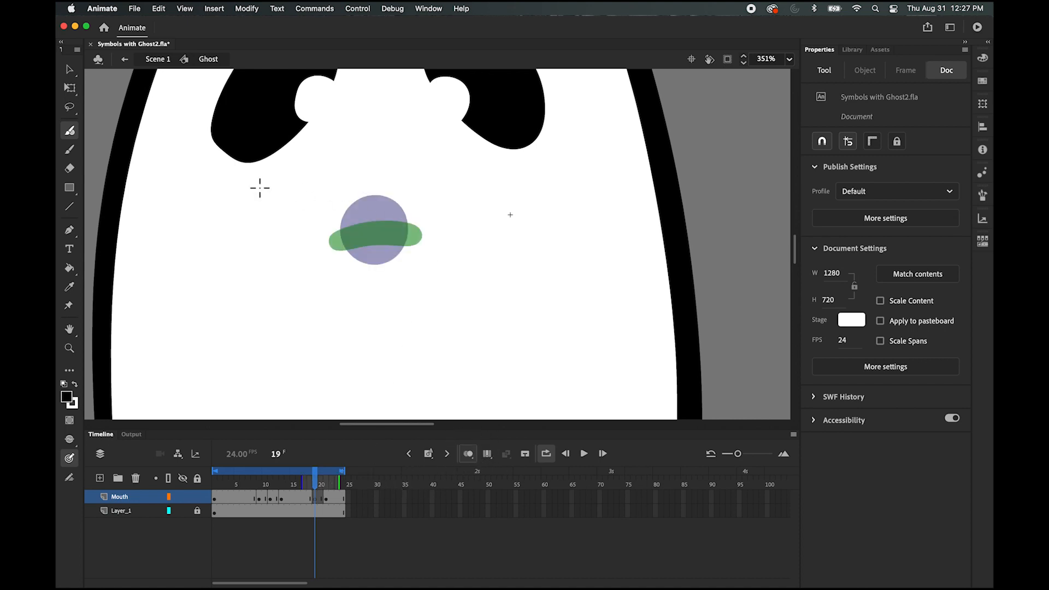
Step: Paint a wide filled black oval mouth over the ghosted mouths at frame 19 with the Fluid Brush
left_click(70, 132)
mouse_move(334, 243)
left_mouse_down()
mouse_move(389, 207)
mouse_move(414, 220)
mouse_move(418, 240)
mouse_move(405, 247)
left_mouse_up()
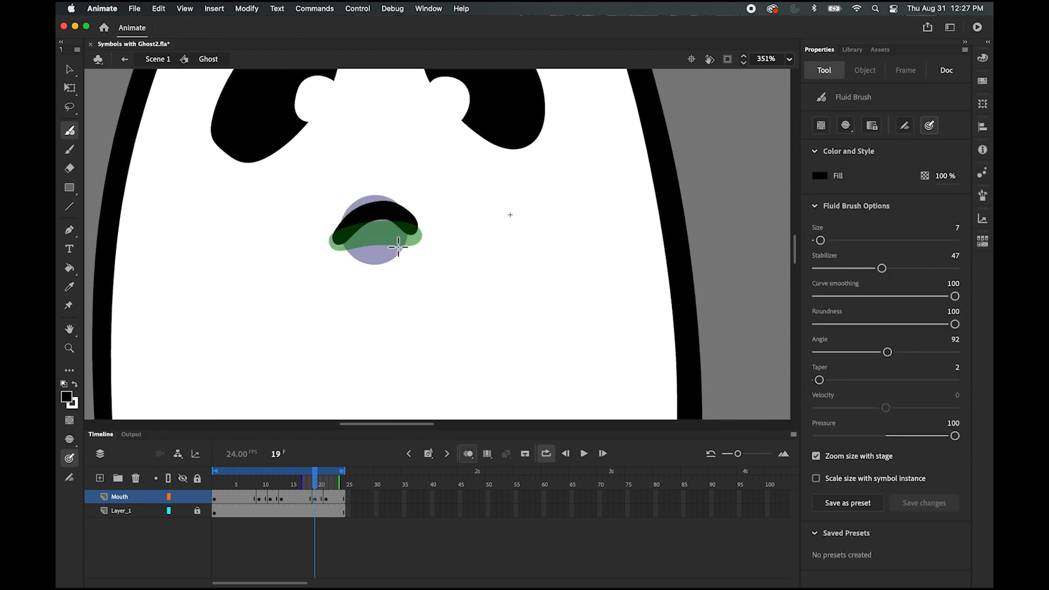
key("super+z")
mouse_move(338, 241)
left_mouse_down()
mouse_move(380, 217)
mouse_move(415, 240)
mouse_move(377, 250)
mouse_move(333, 240)
mouse_move(398, 236)
mouse_move(376, 223)
mouse_move(395, 231)
mouse_move(363, 240)
mouse_move(399, 235)
left_mouse_up()
key("super+z")
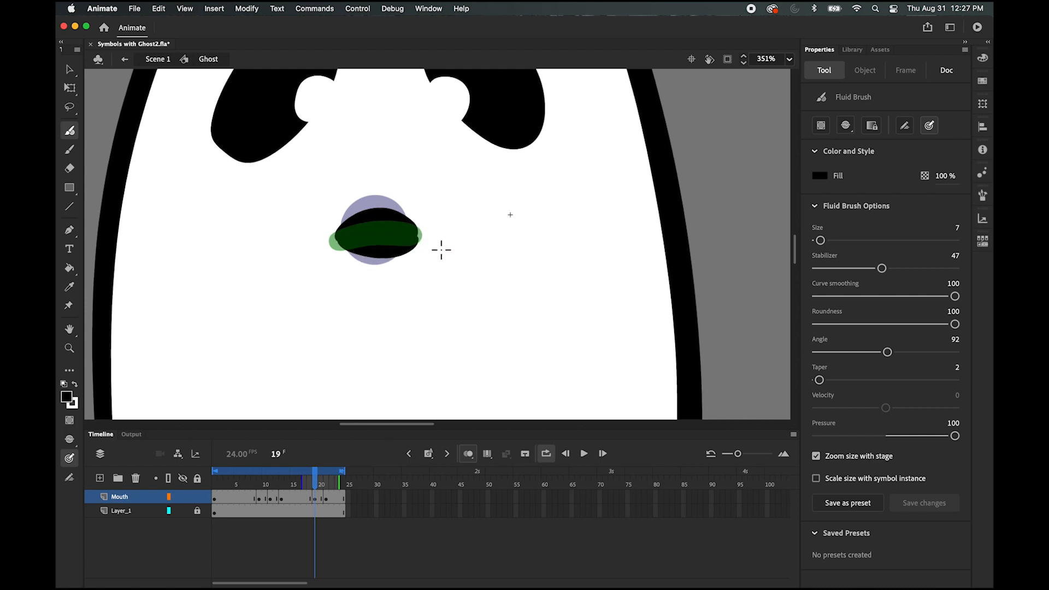
Step: Remove the painted oval mouth from frame 19 with the Eraser
mouse_move(314, 481)
left_mouse_down()
mouse_move(337, 474)
mouse_move(276, 473)
mouse_move(300, 473)
mouse_move(283, 463)
mouse_move(332, 470)
mouse_move(325, 527)
mouse_move(313, 497)
left_mouse_up()
left_click(324, 497)
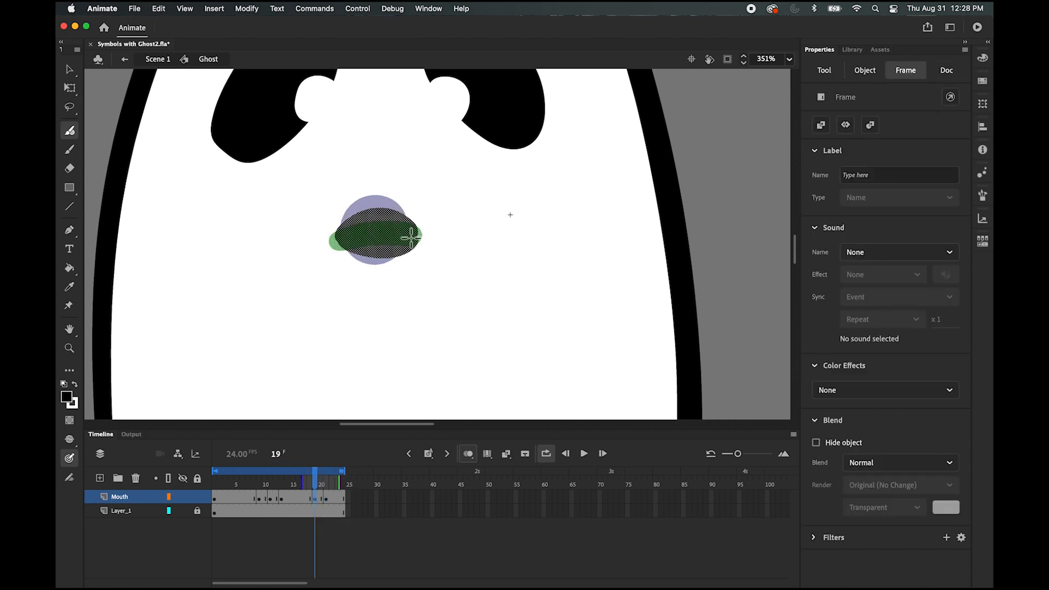
left_click(69, 168)
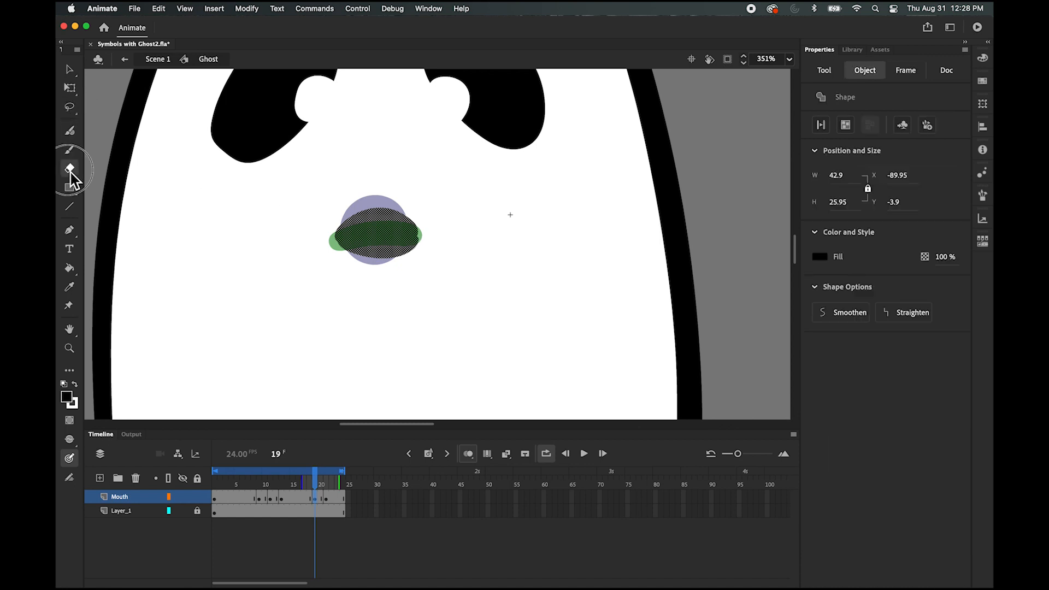
mouse_move(372, 236)
left_mouse_down()
mouse_move(396, 203)
mouse_move(374, 217)
mouse_move(393, 248)
mouse_move(420, 236)
mouse_move(355, 240)
mouse_move(327, 228)
mouse_move(389, 236)
left_mouse_up()
Step: Paint a smaller filled black oval mouth between the ghosted round and closed mouths at frame 19 with the Fluid Brush
left_click(70, 130)
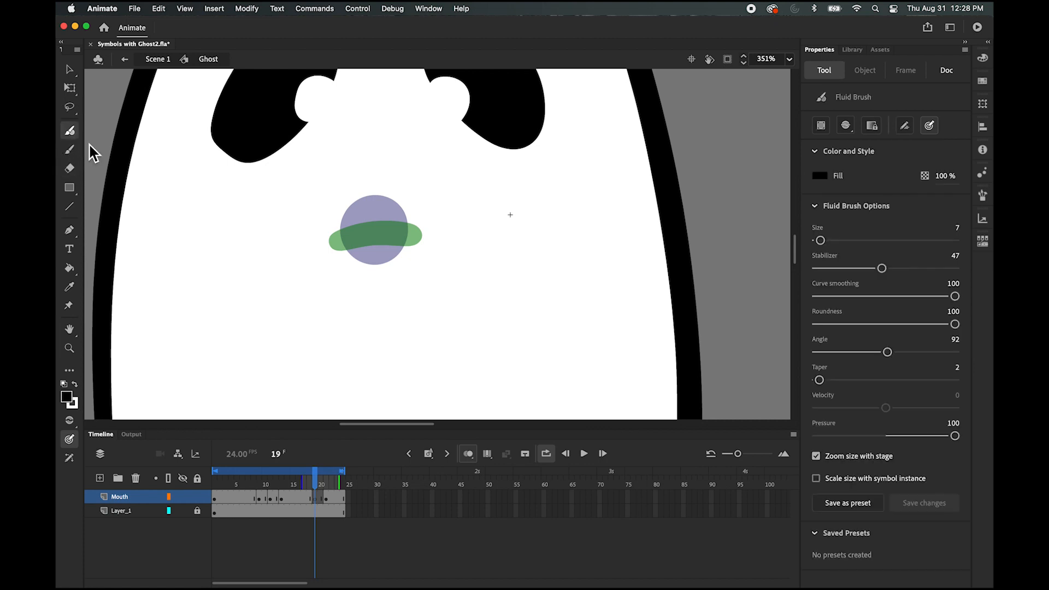
mouse_move(339, 241)
left_mouse_down()
mouse_move(360, 223)
mouse_move(398, 221)
mouse_move(416, 239)
left_mouse_up()
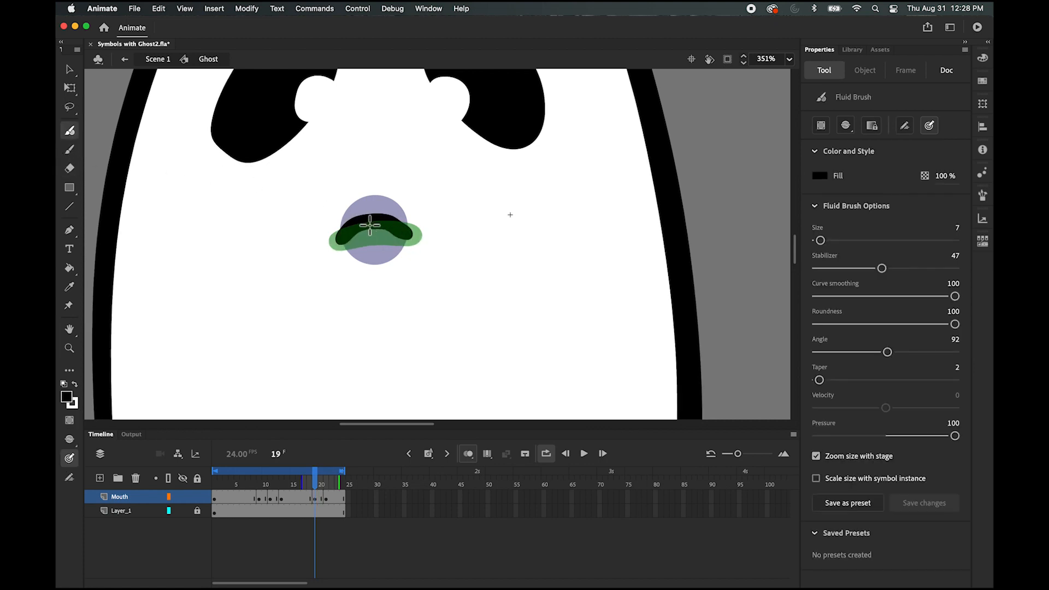
mouse_move(339, 241)
left_mouse_down()
mouse_move(396, 252)
mouse_move(416, 235)
left_mouse_up()
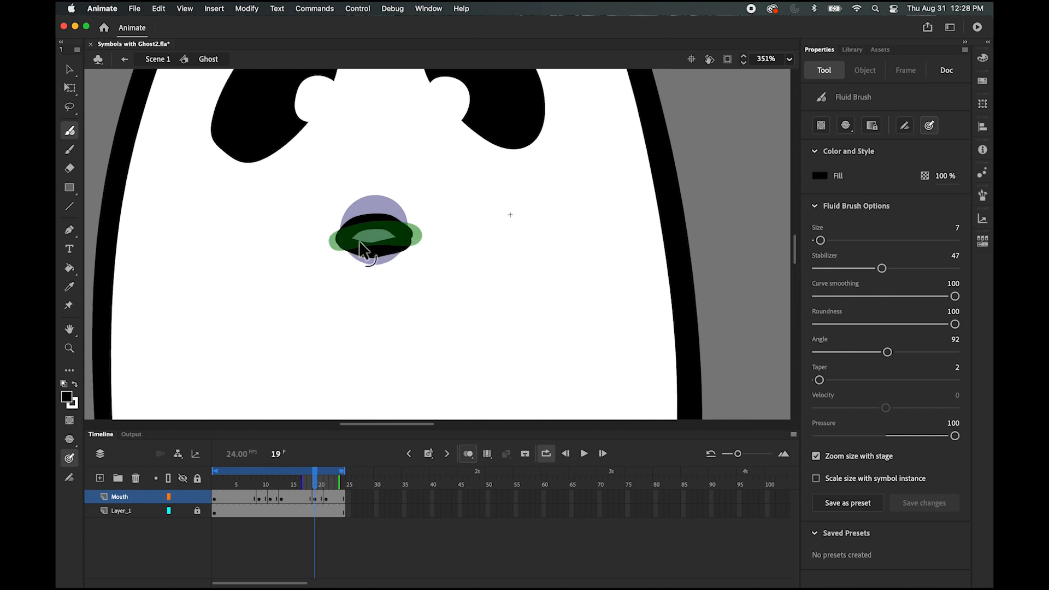
key("super+z")
mouse_move(331, 239)
left_mouse_down()
mouse_move(369, 249)
mouse_move(409, 237)
mouse_move(345, 237)
mouse_move(370, 222)
mouse_move(402, 234)
mouse_move(352, 238)
mouse_move(399, 236)
left_mouse_up()
key("super+z")
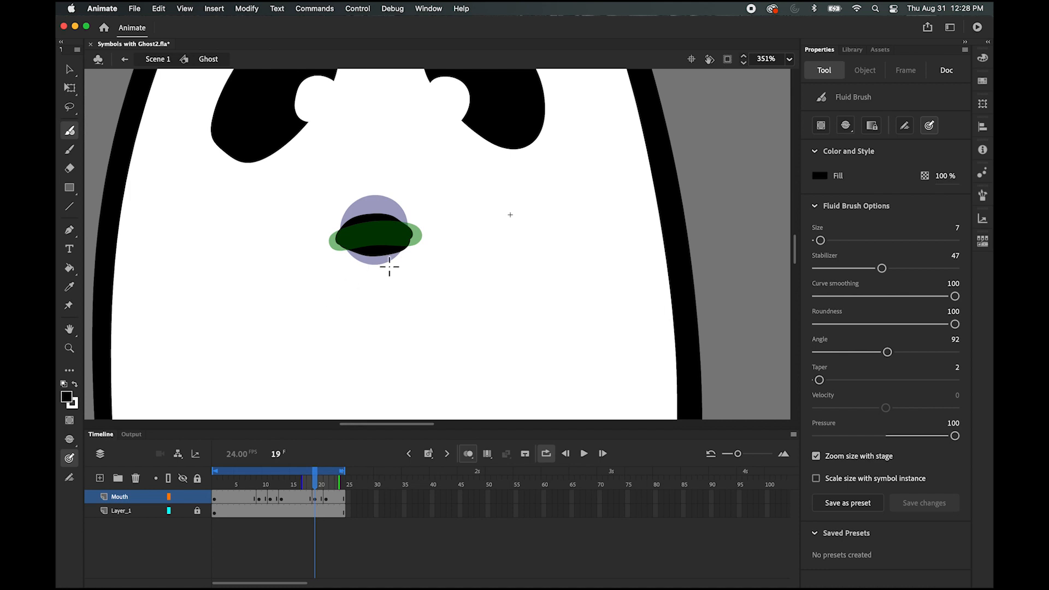
Step: Reduce the Fluid Brush size to 3 and smooth the notch at the right corner of the frame 19 mouth
scroll(386, 266, "up", 5)
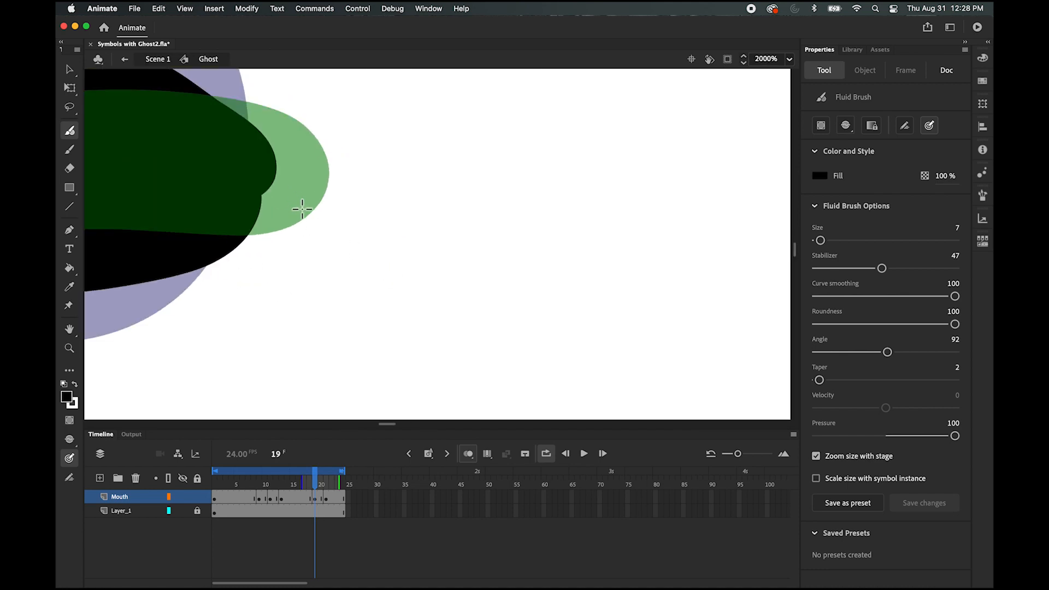
key("bracketleft")
key("bracketleft")
key("bracketleft")
key("bracketleft")
mouse_move(261, 173)
left_mouse_down()
mouse_move(223, 227)
mouse_move(173, 248)
left_mouse_up()
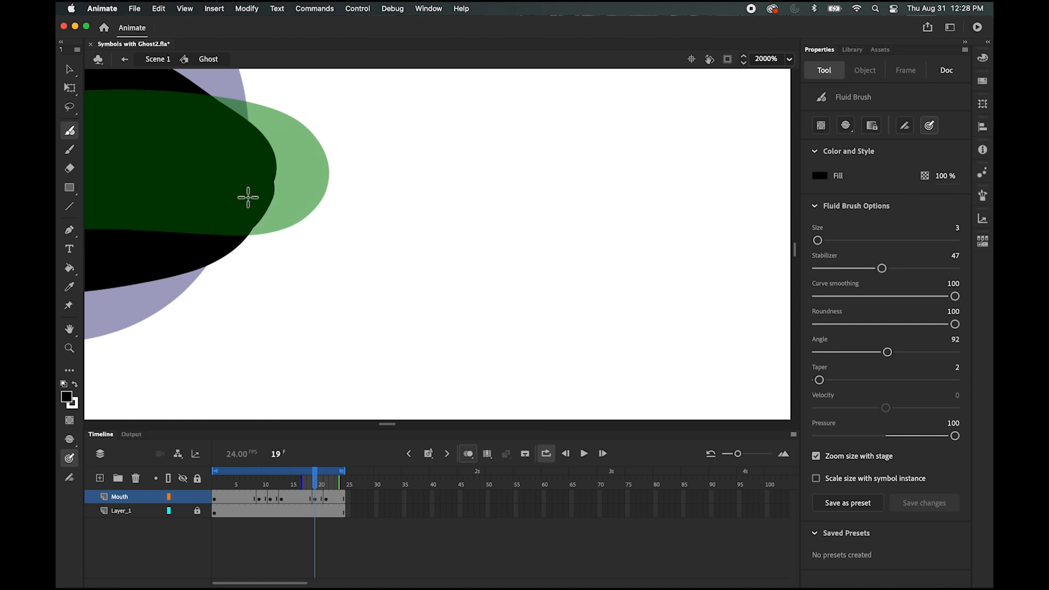
mouse_move(248, 197)
left_mouse_down()
mouse_move(267, 163)
mouse_move(237, 142)
mouse_move(268, 178)
mouse_move(257, 197)
mouse_move(177, 249)
left_mouse_up()
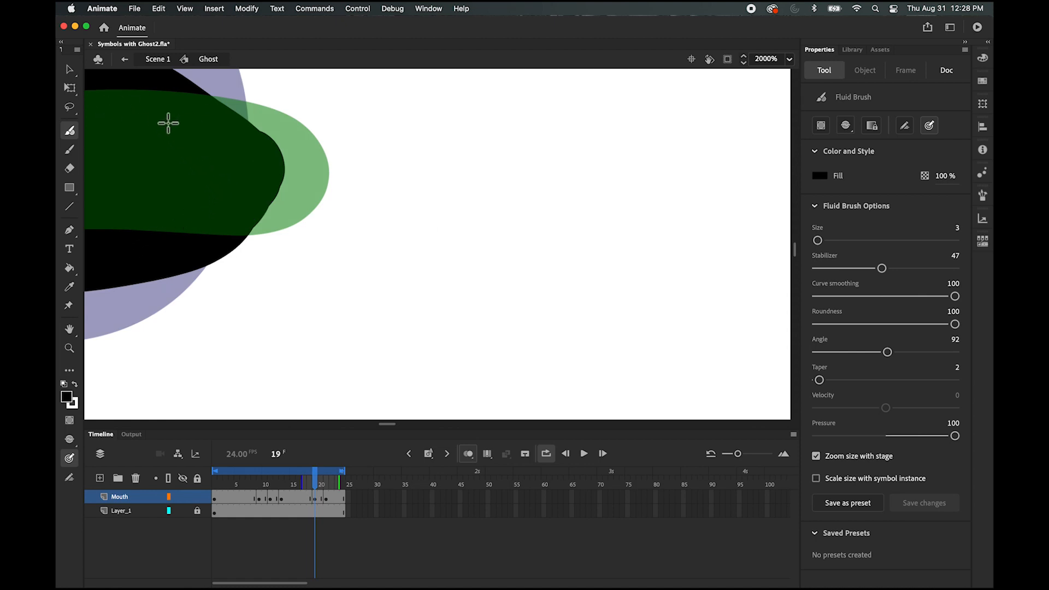
left_click(70, 87)
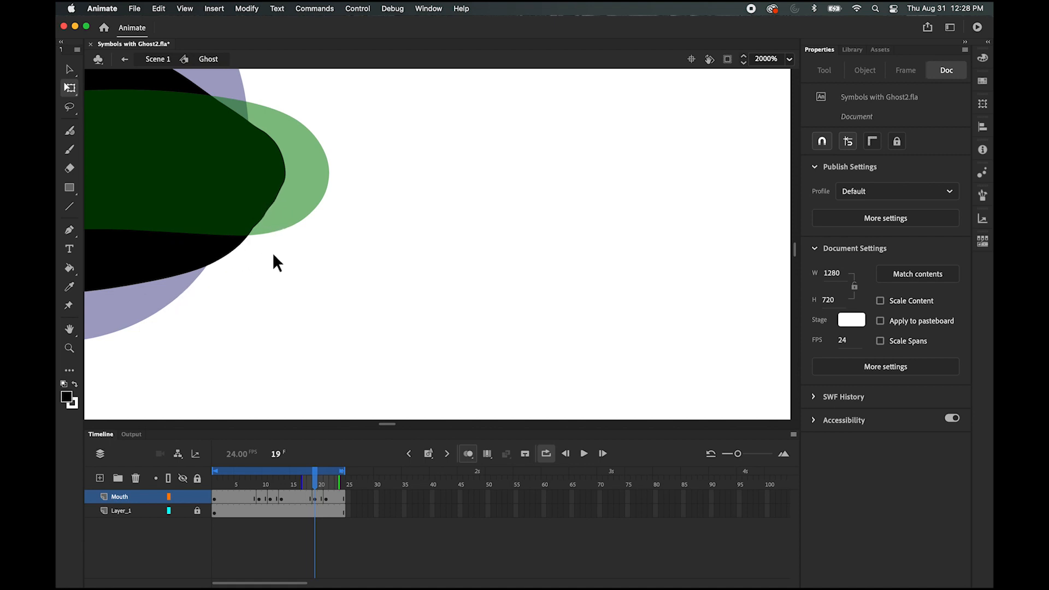
Step: Play back the mouth animation in the Ghost symbol and stop it
left_click_drag(234, 236, 607, 263)
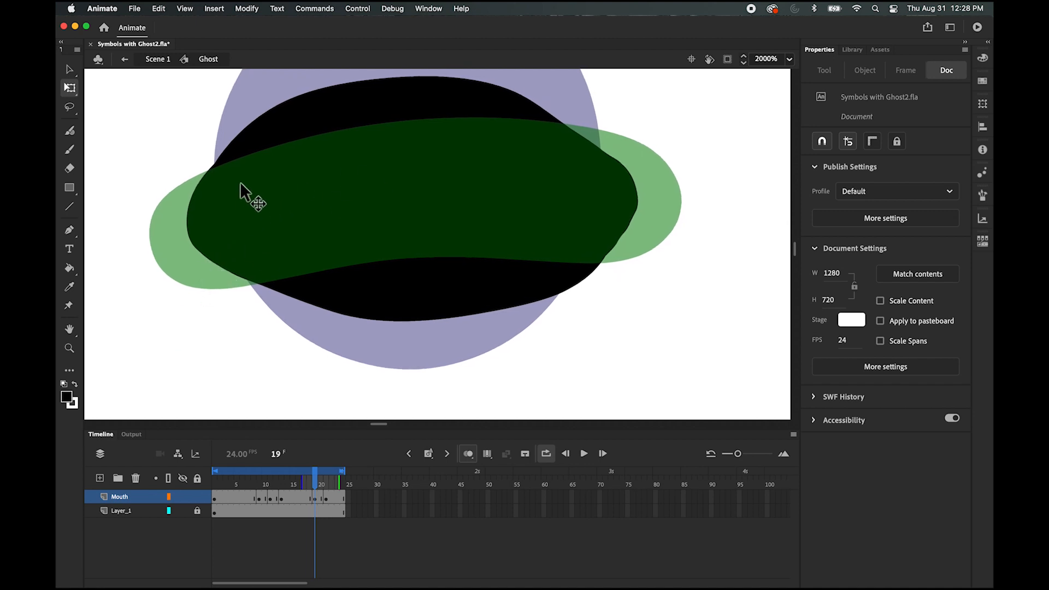
key("super+minus")
key("super+minus")
key("super+minus")
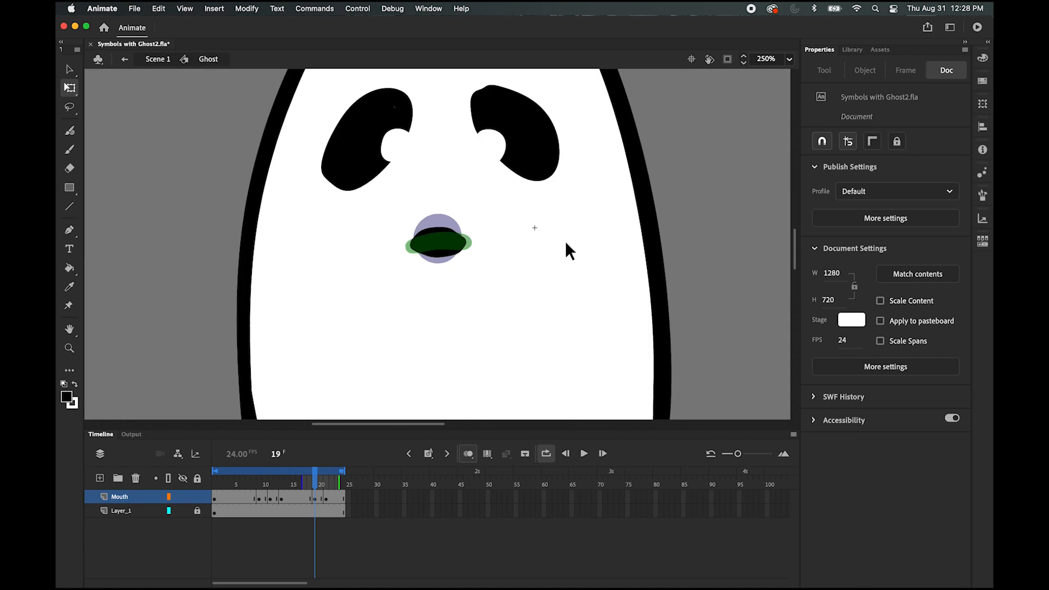
key("super+equal")
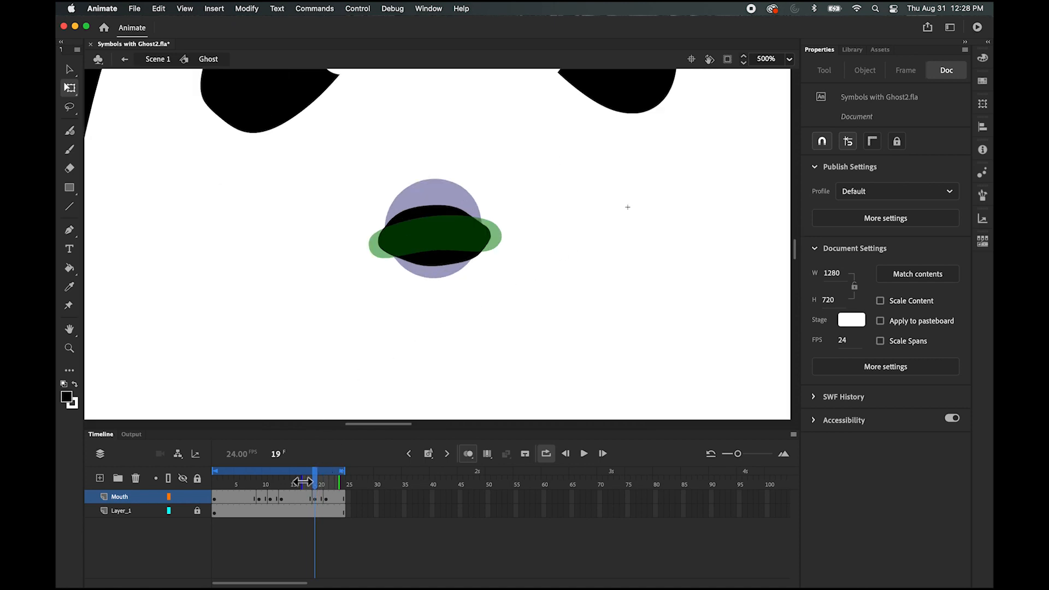
left_click(585, 453)
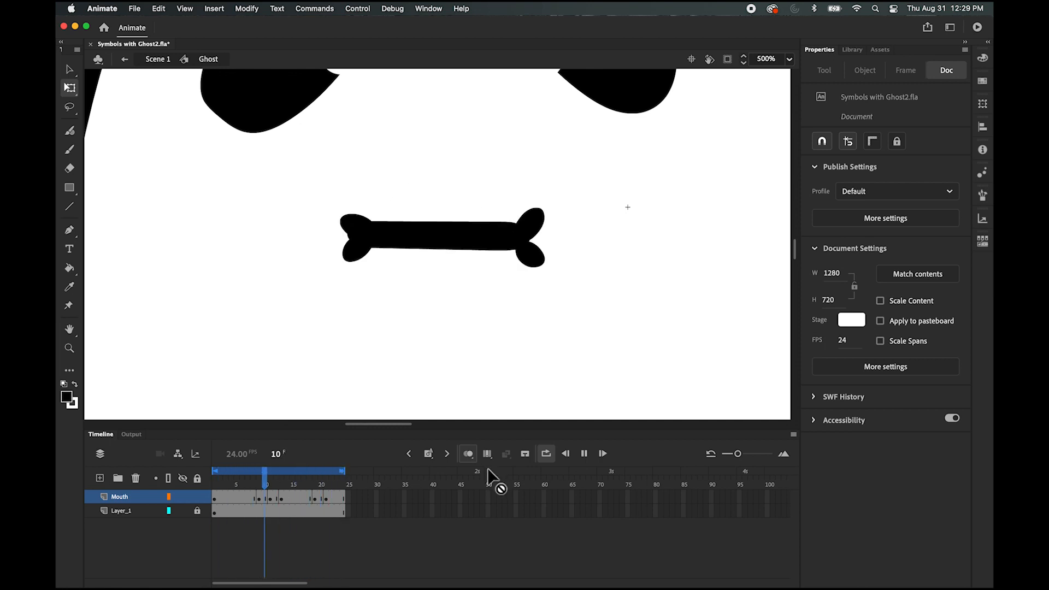
left_click(585, 454)
Step: Turn off onion skinning and scrub through the mouth animation to frame 23
key("super+minus")
key("super+minus")
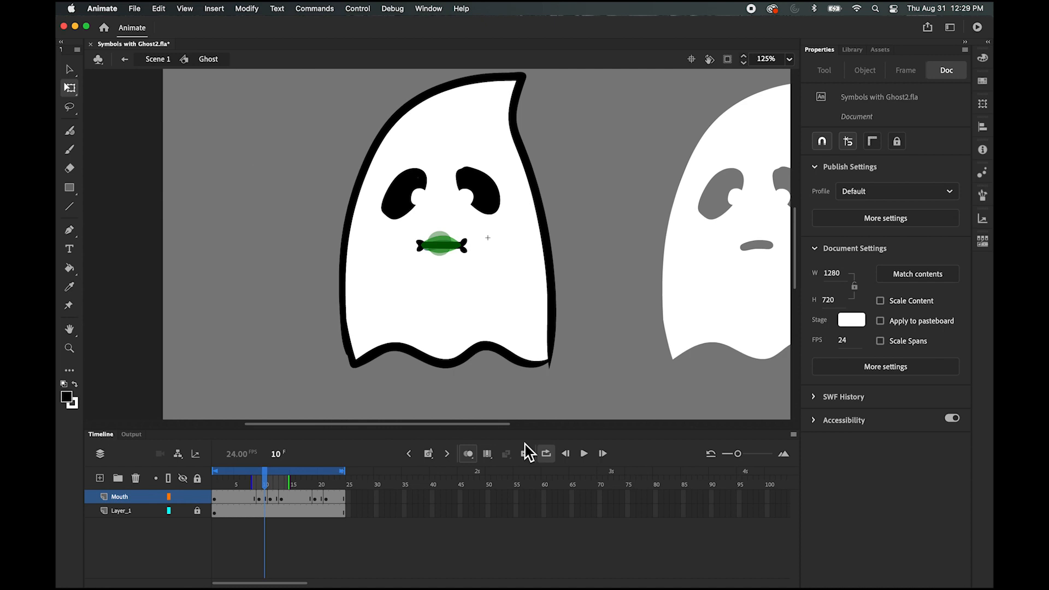
left_click(470, 455)
left_click_drag(264, 481, 324, 480)
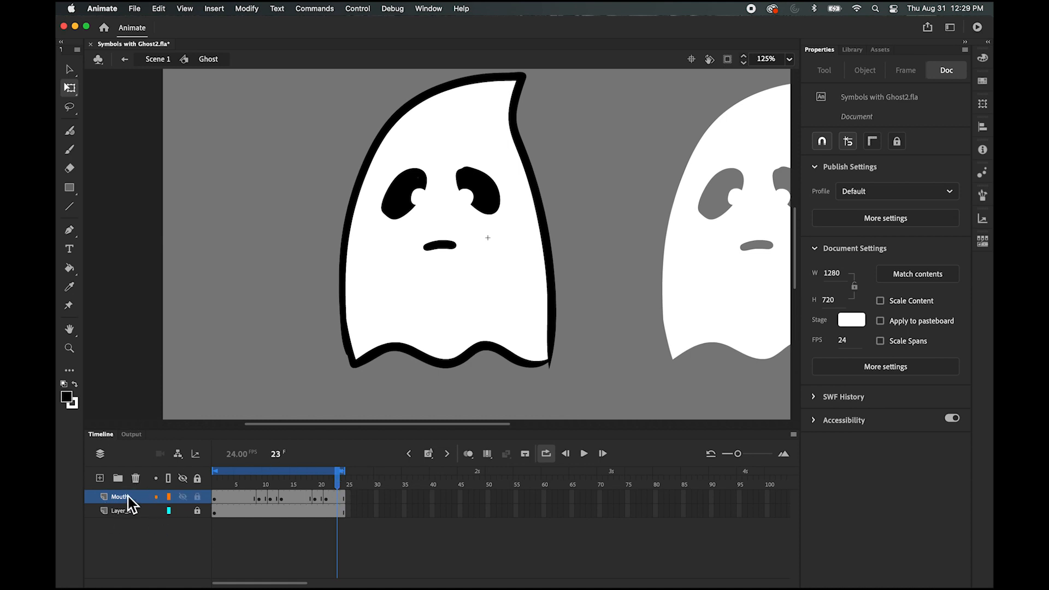
Step: Lock the Mouth layer and add a new layer named Boo above it
left_click(198, 496)
left_click(100, 479)
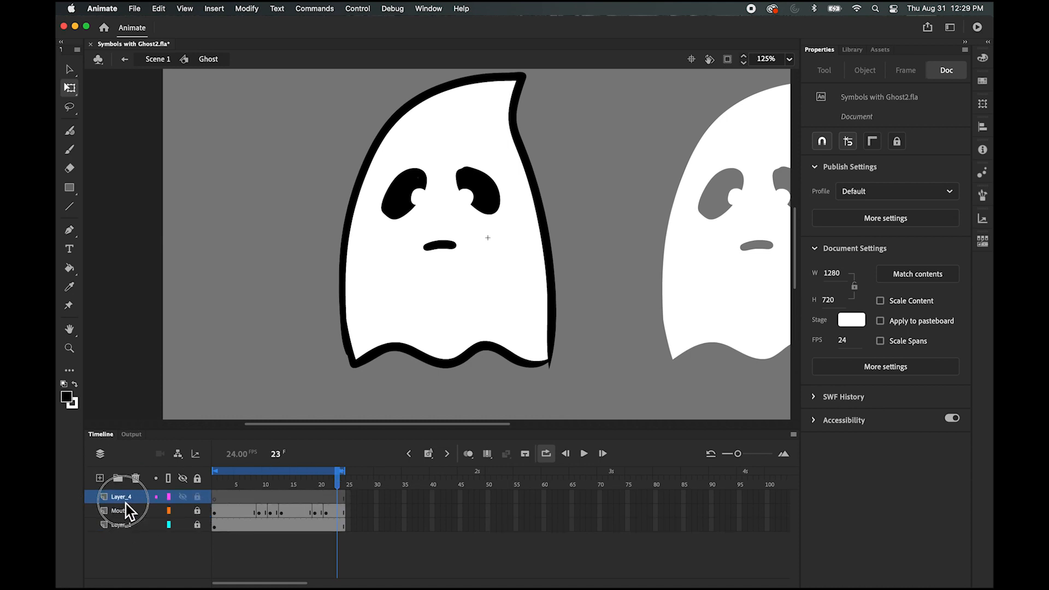
double_click(130, 499)
type("B")
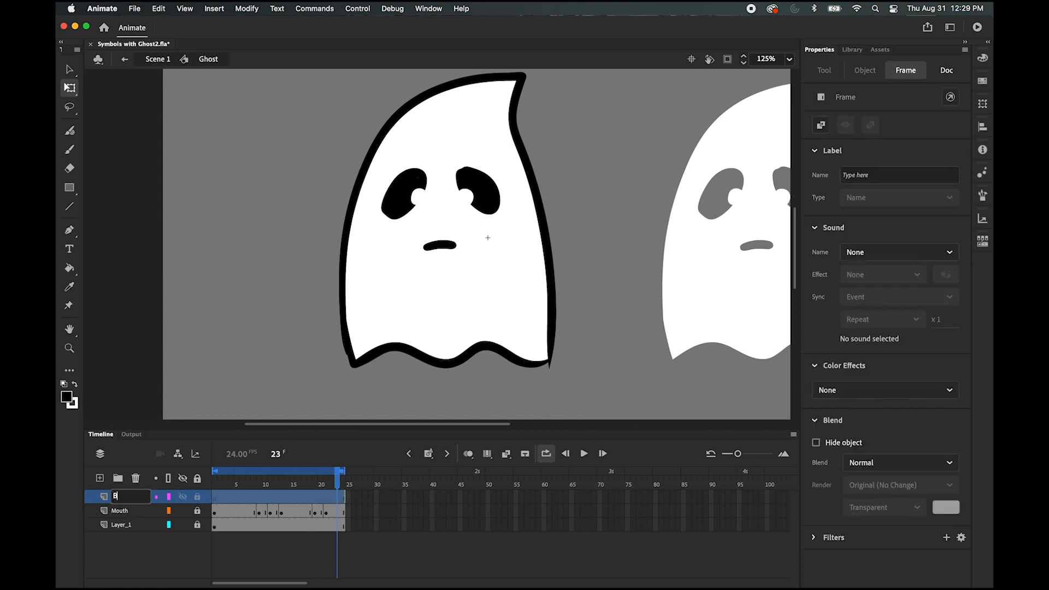
type("oo")
Step: Insert a keyframe at frame 9 of the Boo layer, where the mouth starts to move
left_click_drag(343, 484, 259, 483)
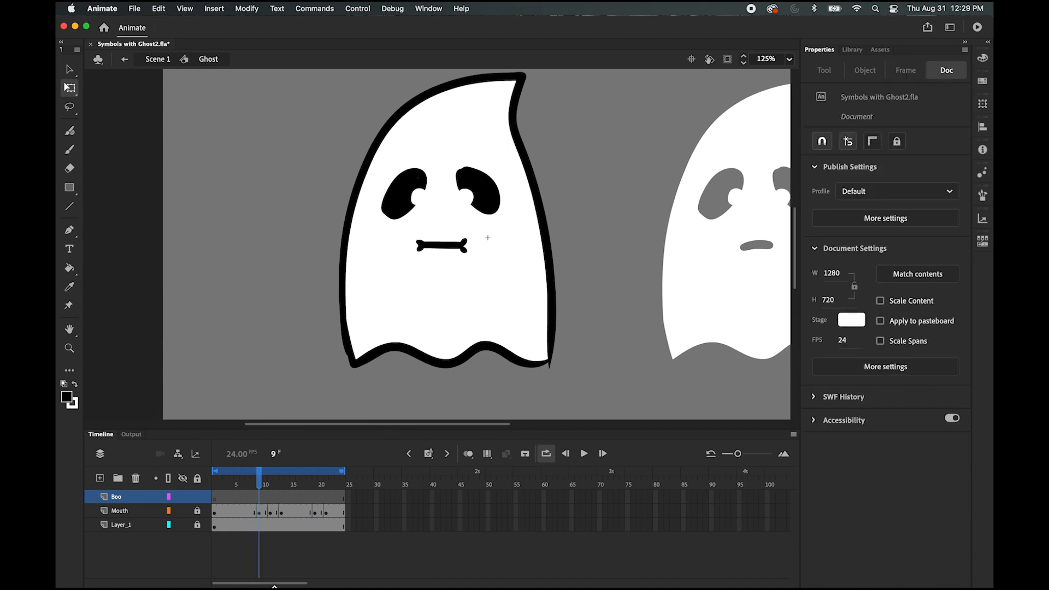
left_click(430, 454)
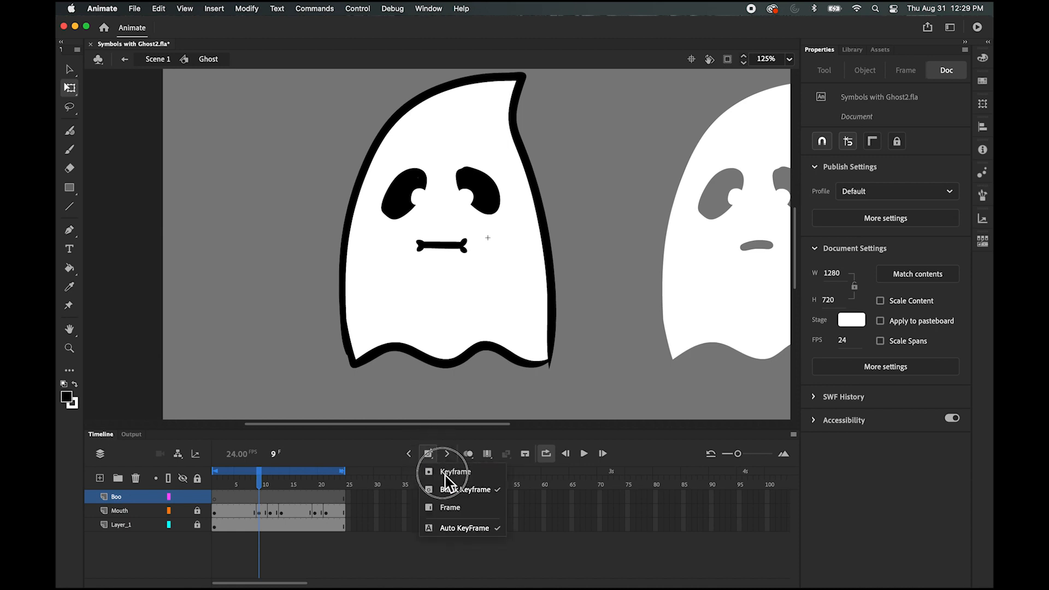
left_click(448, 474)
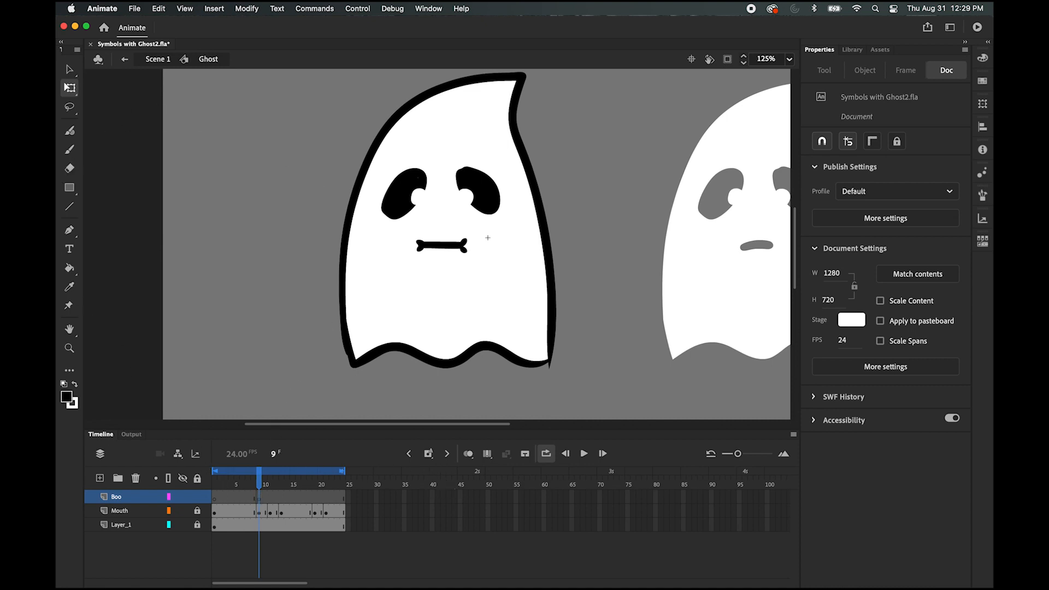
left_click(214, 496)
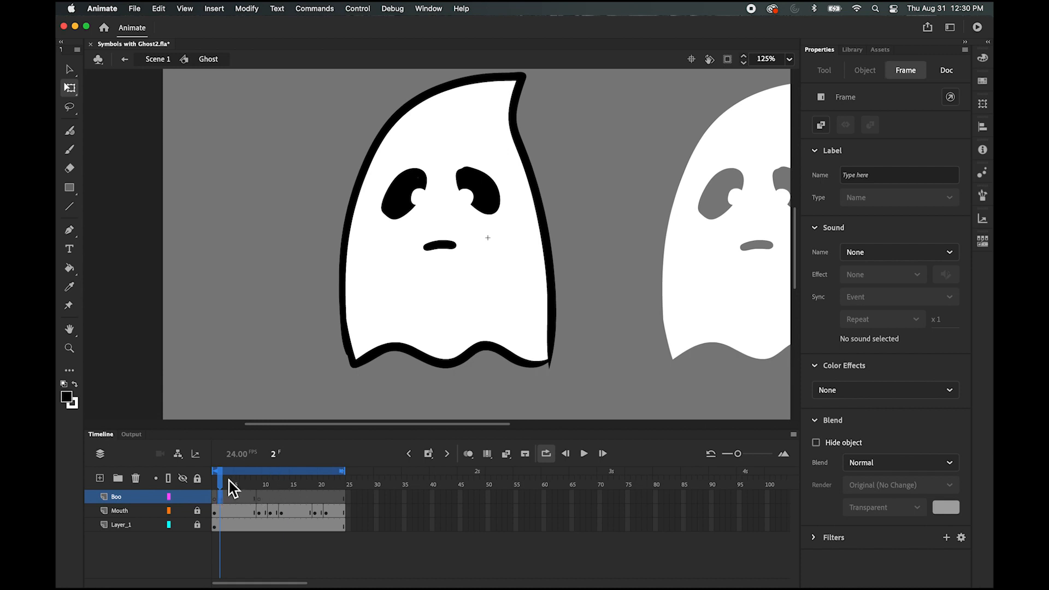
left_click_drag(228, 480, 259, 552)
key("comma")
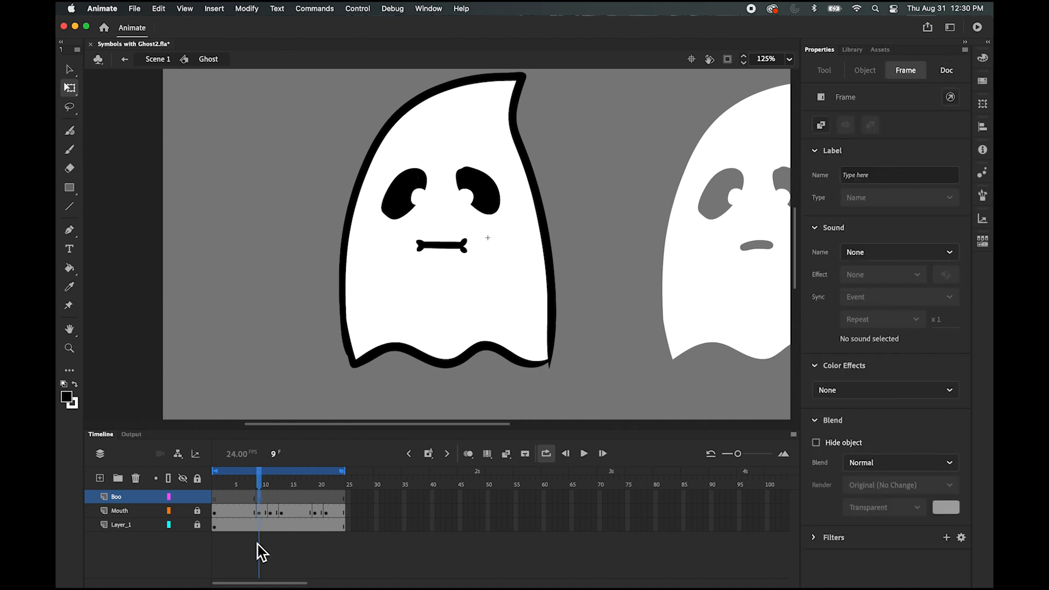
Step: Paint a slanted white capital B beside the ghost's head at frame 9 with the Fluid Brush at size 7
left_click(70, 133)
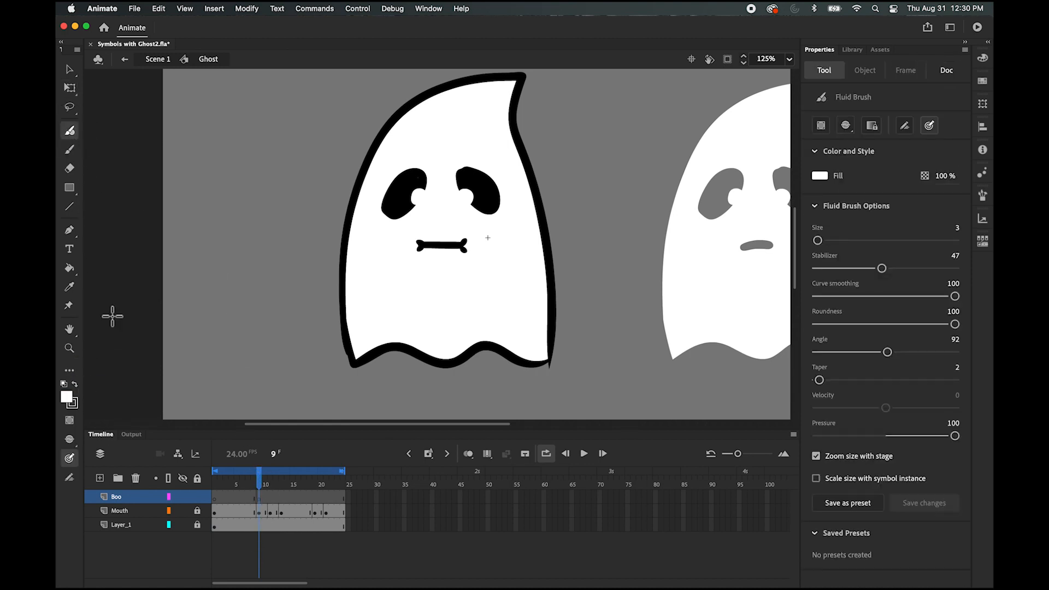
left_click_drag(232, 147, 271, 190)
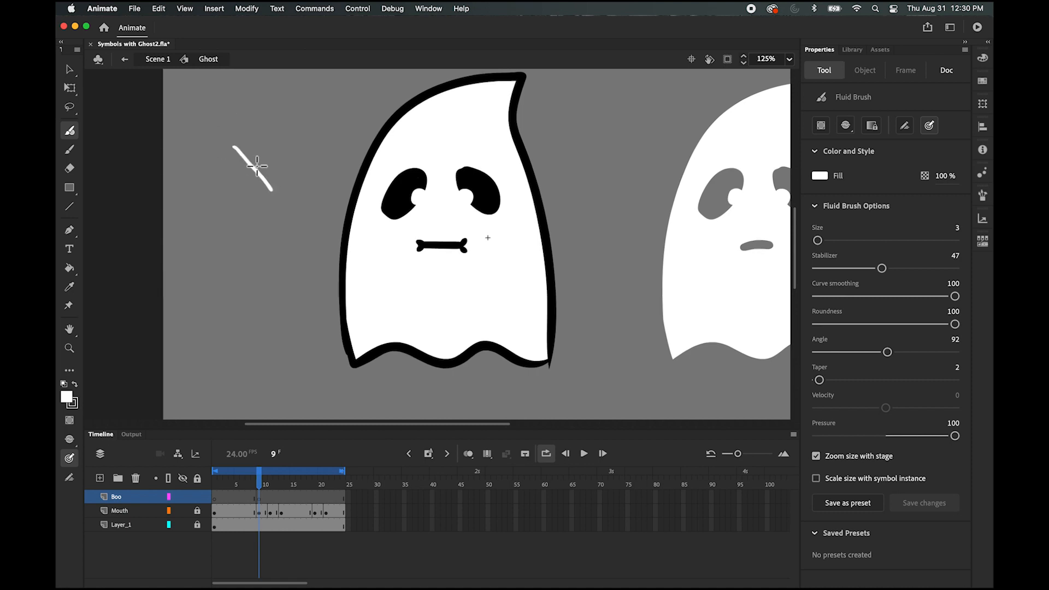
key("super+z")
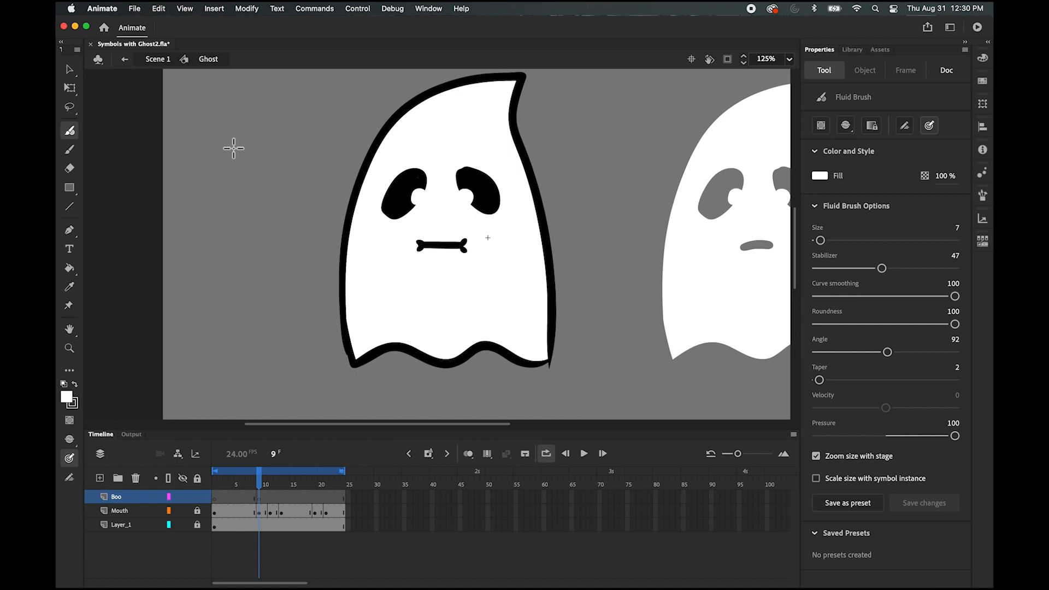
mouse_move(257, 124)
left_mouse_down()
mouse_move(260, 254)
mouse_move(267, 188)
mouse_move(245, 168)
mouse_move(276, 226)
left_mouse_up()
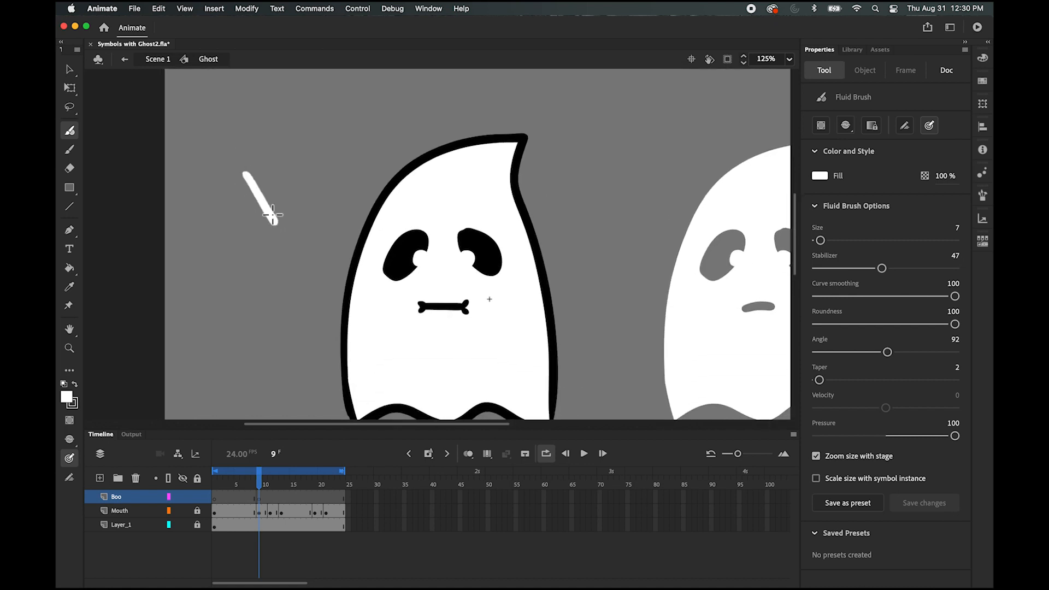
mouse_move(241, 164)
left_mouse_down()
mouse_move(268, 154)
mouse_move(269, 192)
mouse_move(297, 179)
mouse_move(274, 220)
left_mouse_up()
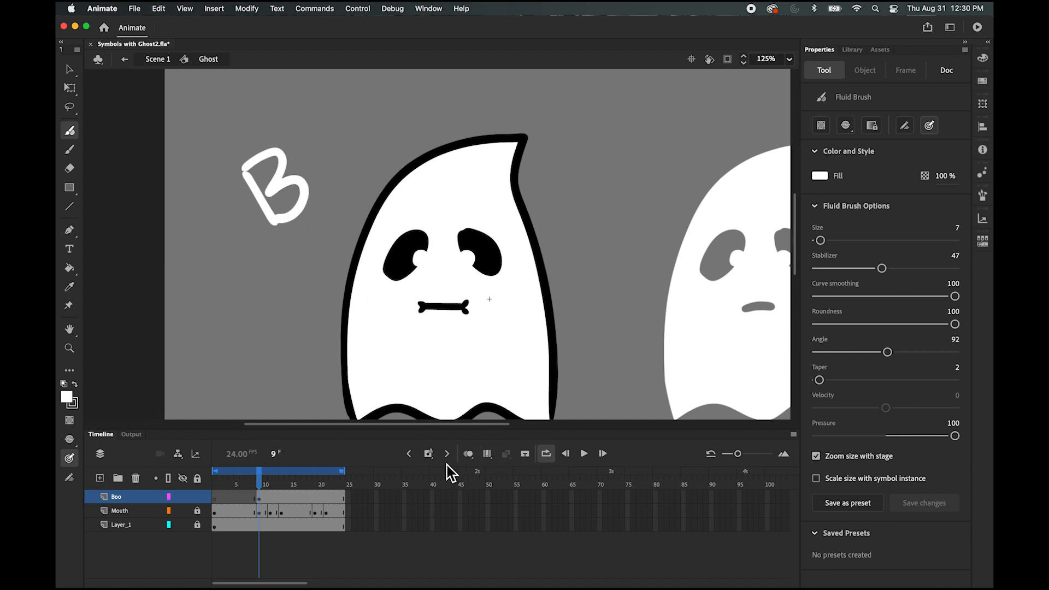
Step: Insert a keyframe at frame 11 of the Boo layer and paint a white "o" beside the B
left_click(261, 479)
mouse_move(261, 481)
left_mouse_down()
mouse_move(286, 476)
mouse_move(260, 476)
mouse_move(269, 477)
left_mouse_up()
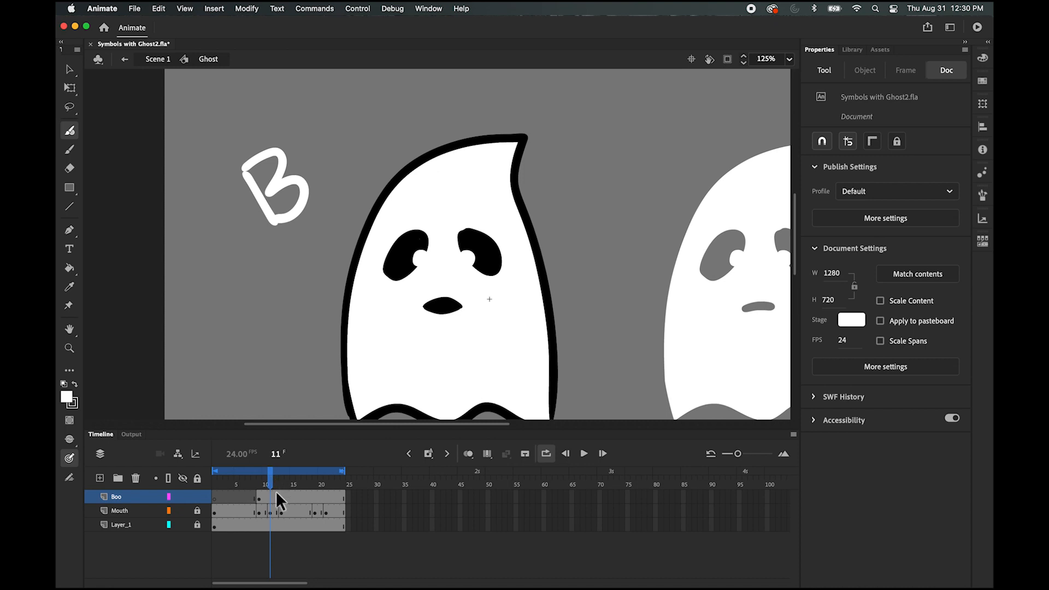
left_click(431, 464)
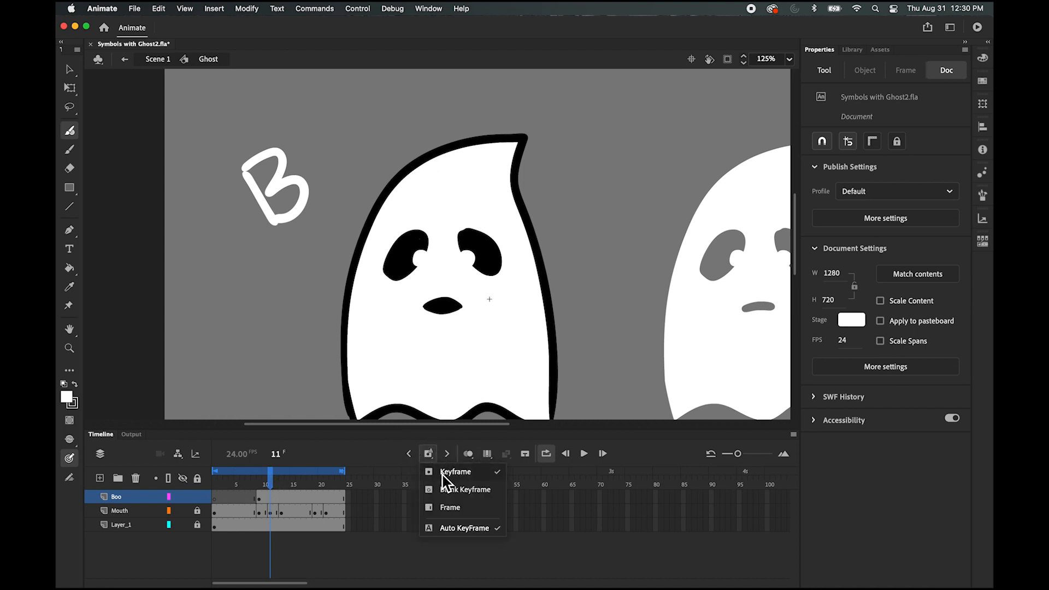
left_click(445, 475)
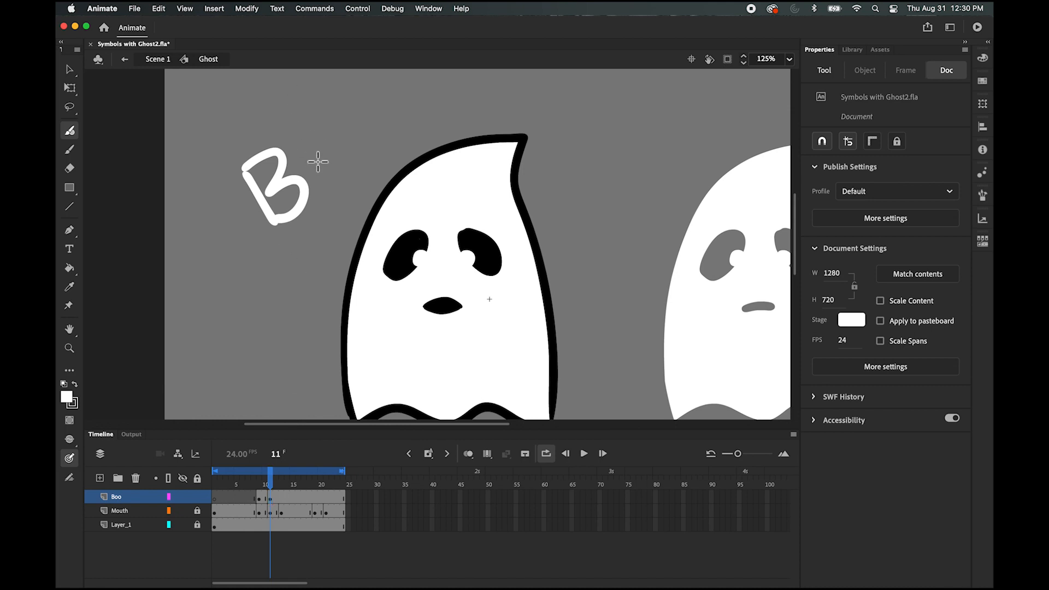
left_click_drag(317, 156, 323, 146)
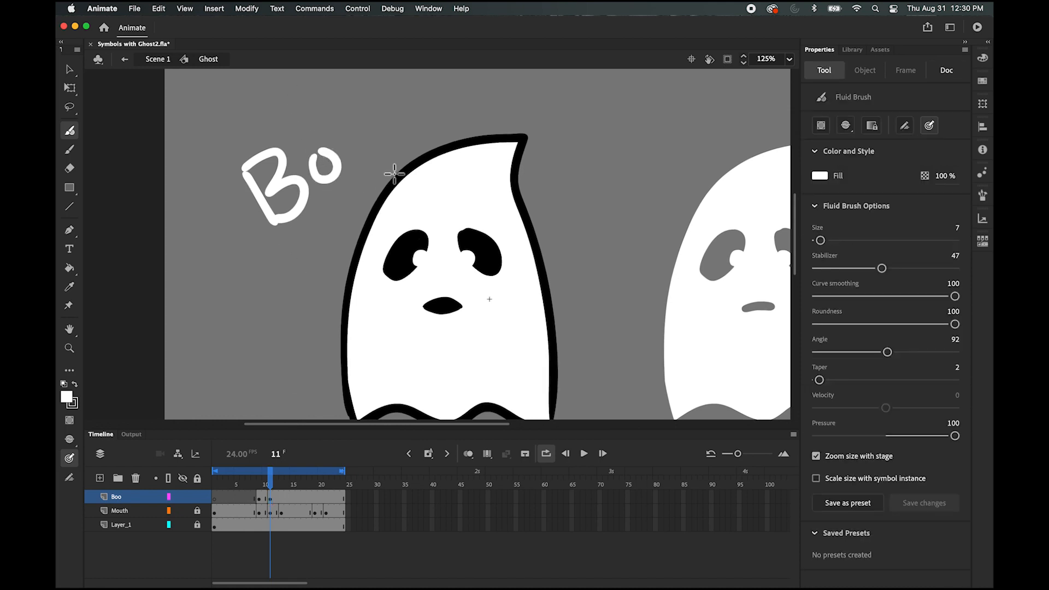
key("super+z")
left_click_drag(319, 159, 321, 151)
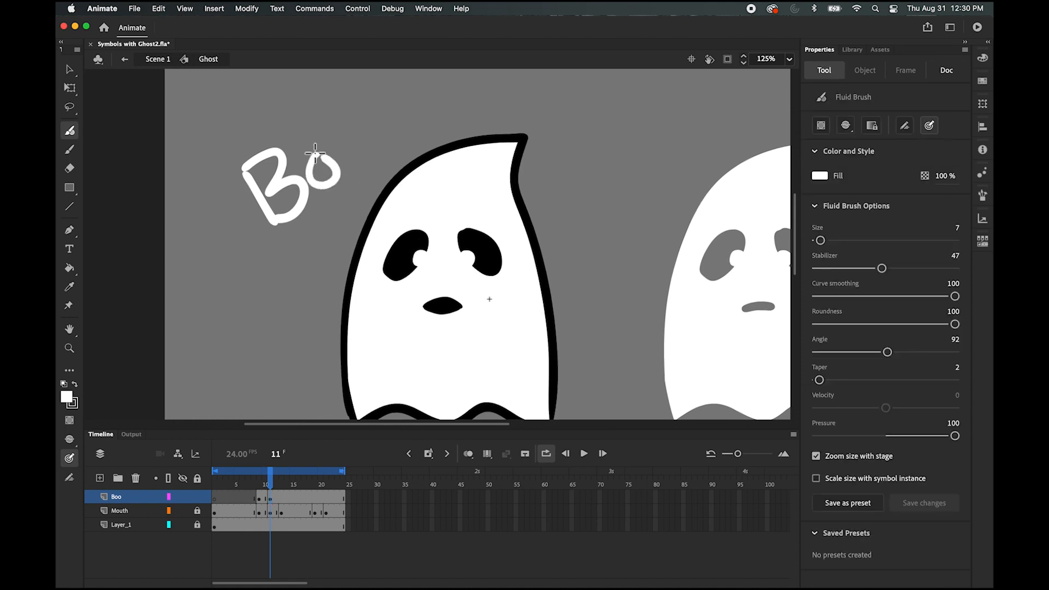
Step: Paint a second white "o" at frame 13 and an exclamation mark at frame 15 of the Boo layer
left_click(281, 485)
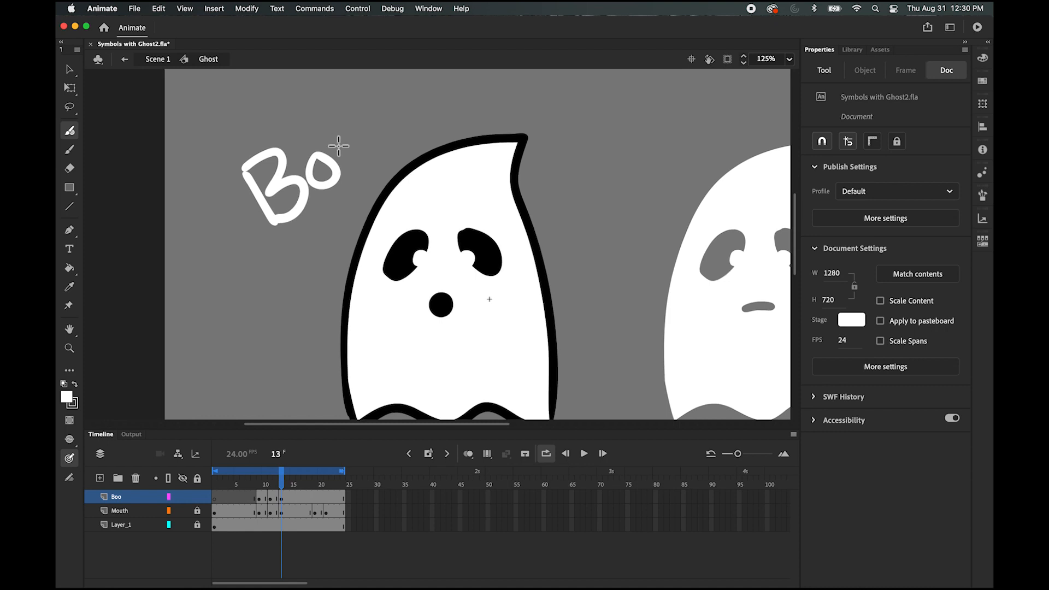
left_click_drag(342, 144, 346, 146)
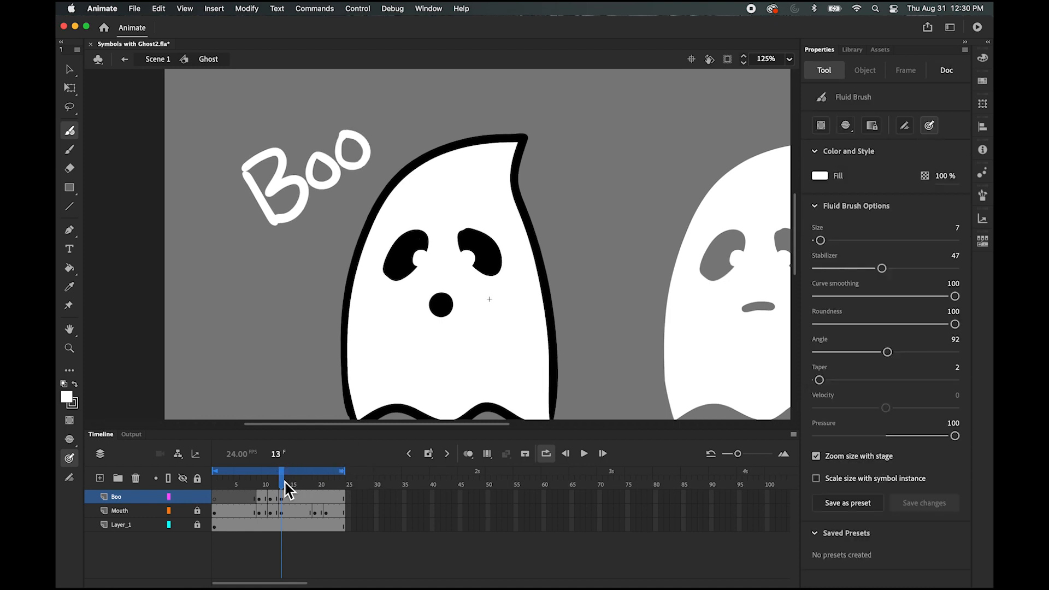
left_click_drag(285, 487, 293, 484)
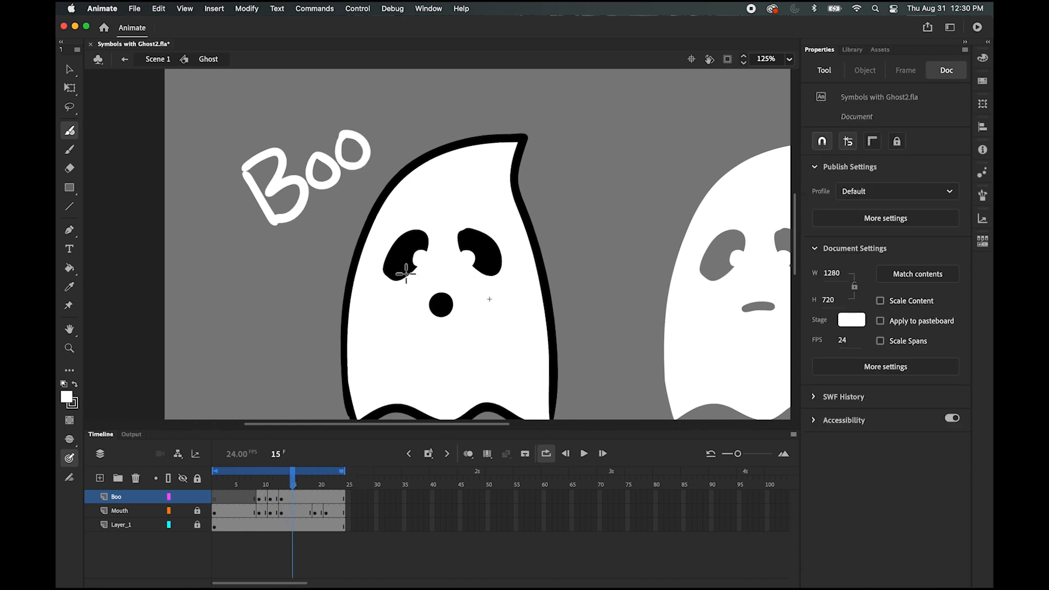
left_click_drag(357, 81, 376, 125)
left_click(387, 141)
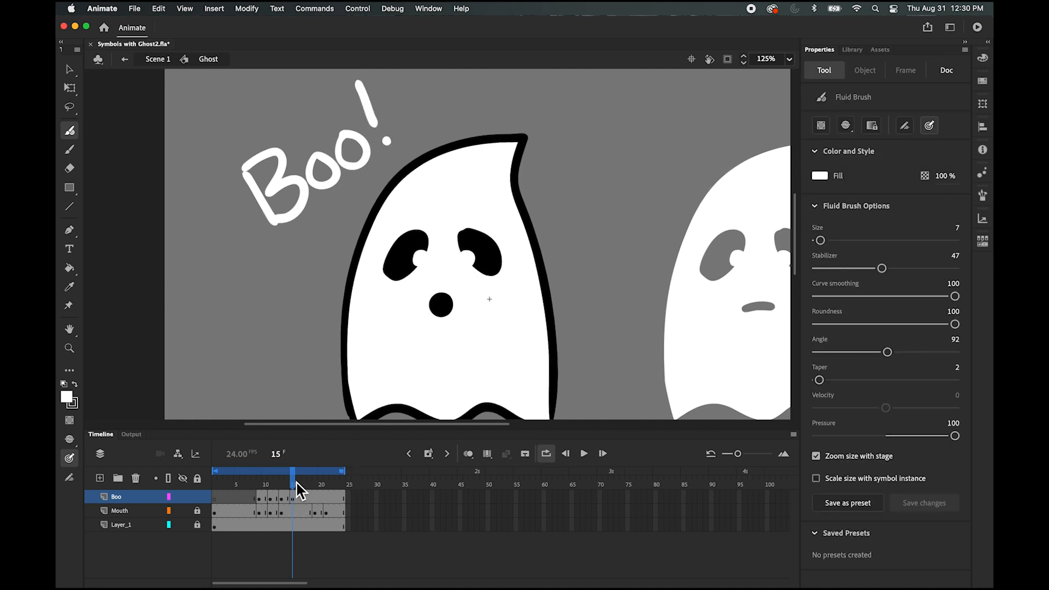
Step: Insert a keyframe at frame 17 of the Boo layer and remove the B there with the Eraser
mouse_move(297, 482)
left_mouse_down()
mouse_move(262, 485)
mouse_move(308, 480)
mouse_move(262, 484)
mouse_move(300, 483)
mouse_move(263, 467)
mouse_move(305, 469)
mouse_move(260, 464)
mouse_move(336, 468)
mouse_move(268, 476)
mouse_move(336, 476)
mouse_move(269, 473)
mouse_move(324, 481)
mouse_move(306, 480)
left_mouse_up()
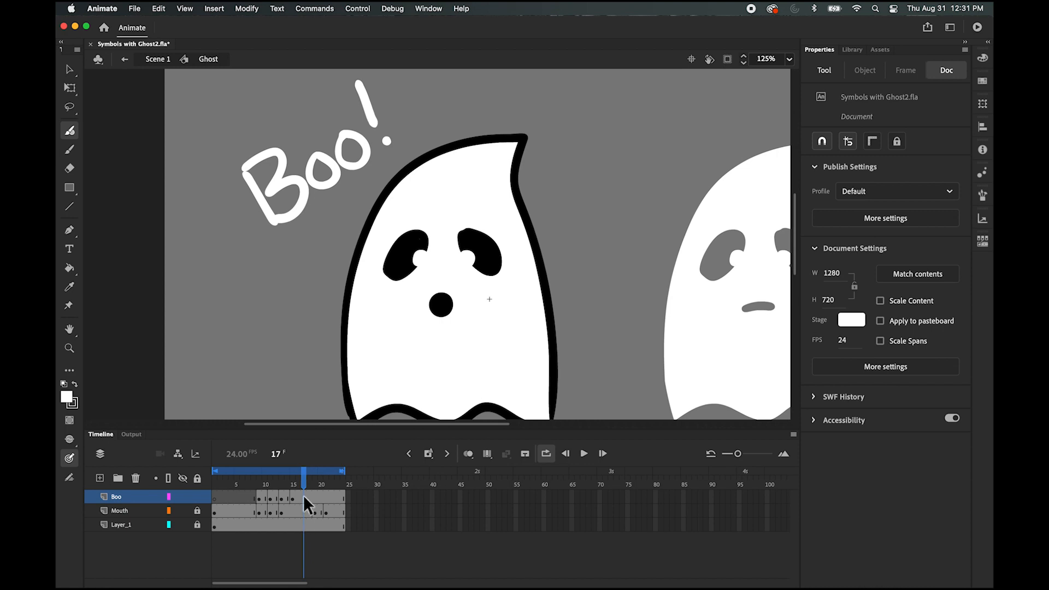
left_click(304, 497)
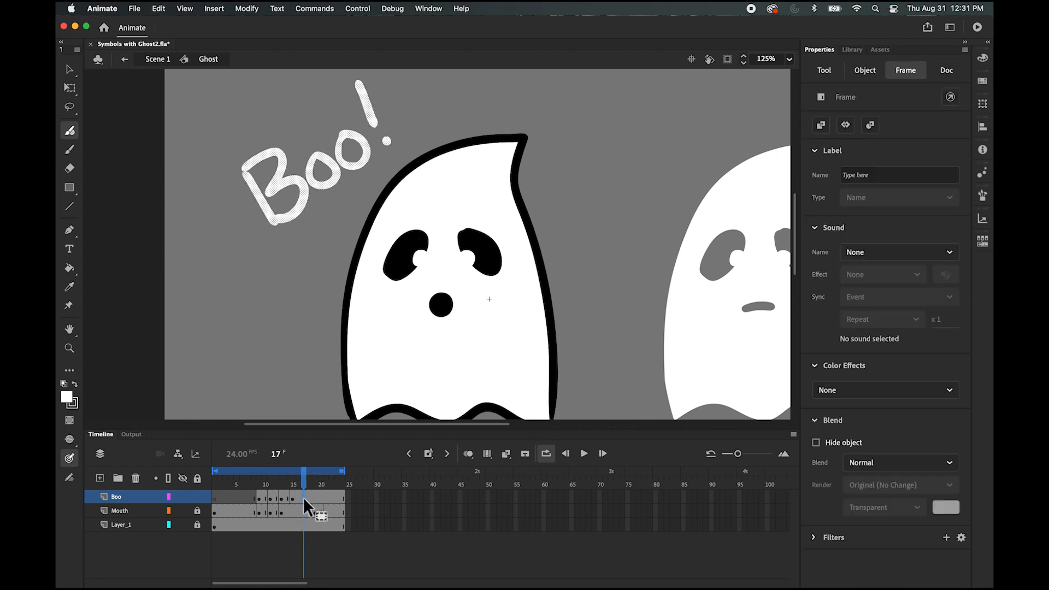
left_click(429, 454)
left_click(69, 167)
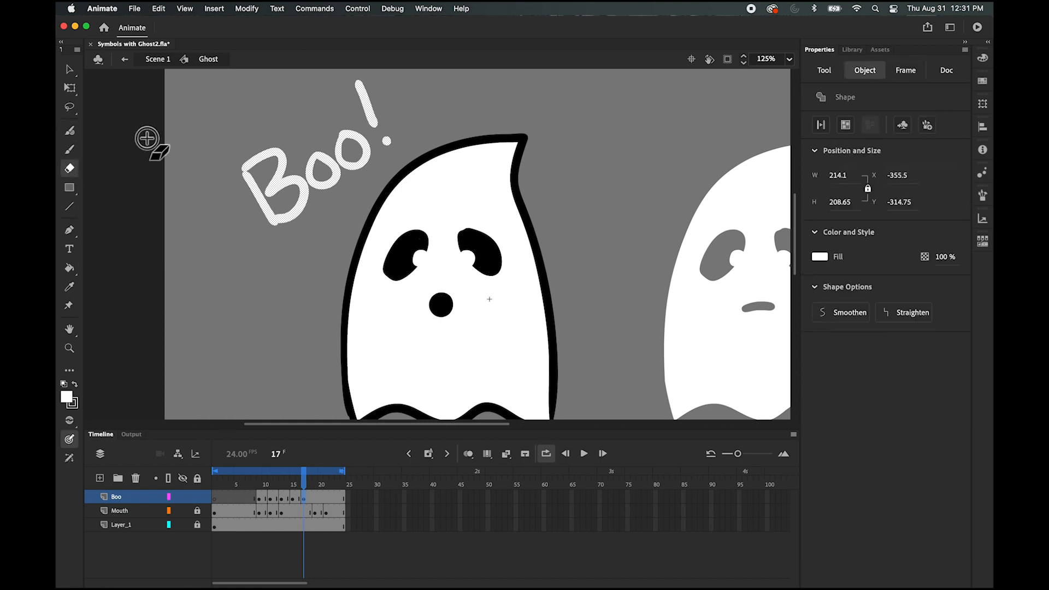
mouse_move(253, 145)
left_mouse_down()
mouse_move(262, 181)
mouse_move(289, 173)
mouse_move(283, 156)
mouse_move(315, 208)
mouse_move(280, 227)
mouse_move(300, 207)
mouse_move(284, 224)
mouse_move(289, 185)
mouse_move(278, 159)
mouse_move(244, 182)
mouse_move(264, 153)
mouse_move(230, 201)
mouse_move(289, 181)
mouse_move(255, 178)
mouse_move(253, 191)
mouse_move(269, 165)
mouse_move(242, 189)
mouse_move(288, 186)
mouse_move(258, 217)
mouse_move(310, 204)
left_mouse_up()
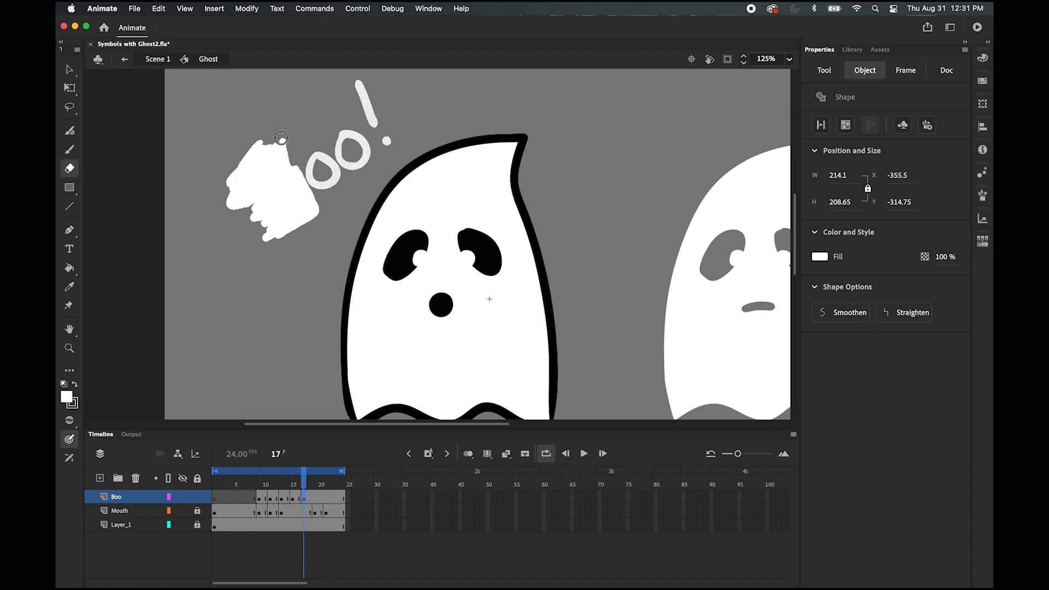
left_click_drag(281, 138, 276, 139)
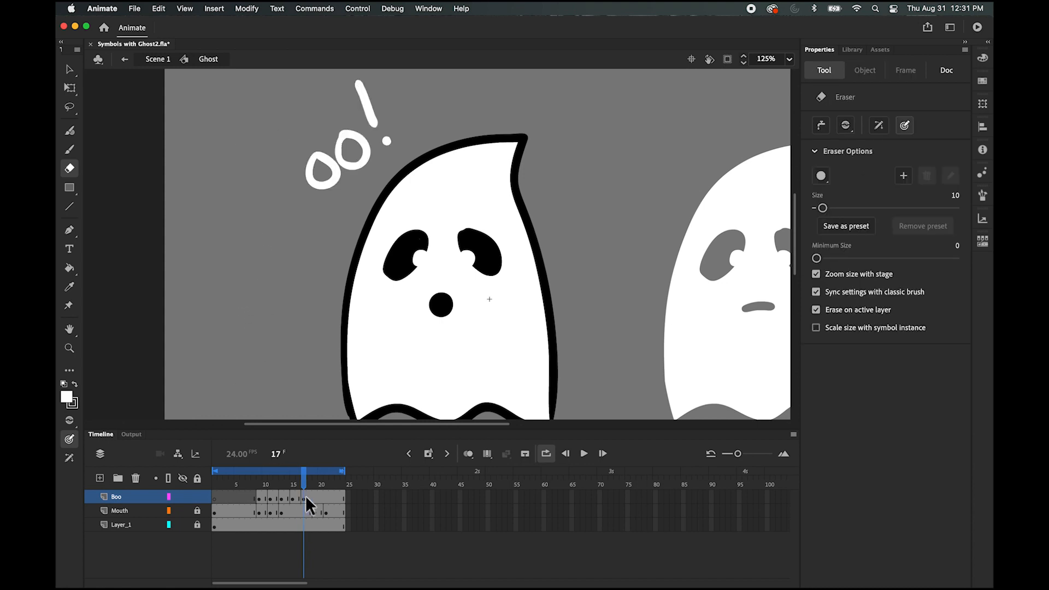
Step: Erase the first "o" and its leftover fragments at frame 19 of the Boo layer
left_click_drag(304, 484, 316, 488)
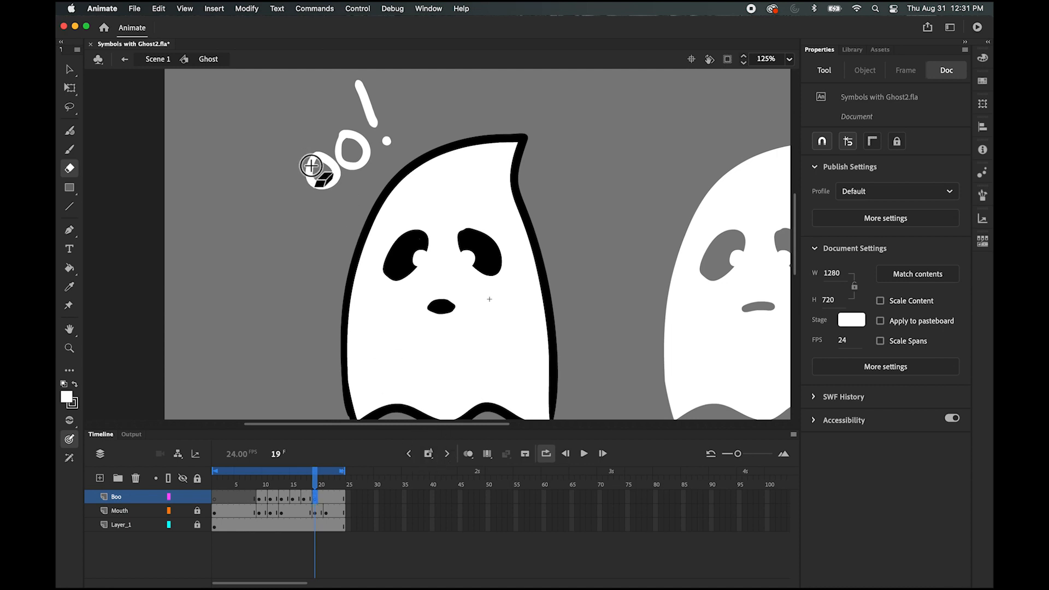
mouse_move(312, 165)
left_mouse_down()
mouse_move(336, 172)
mouse_move(327, 183)
mouse_move(315, 167)
mouse_move(345, 249)
mouse_move(418, 322)
left_mouse_up()
key("super+equal")
key("super+equal")
scroll(418, 321, "left", 5)
scroll(418, 321, "up", 2)
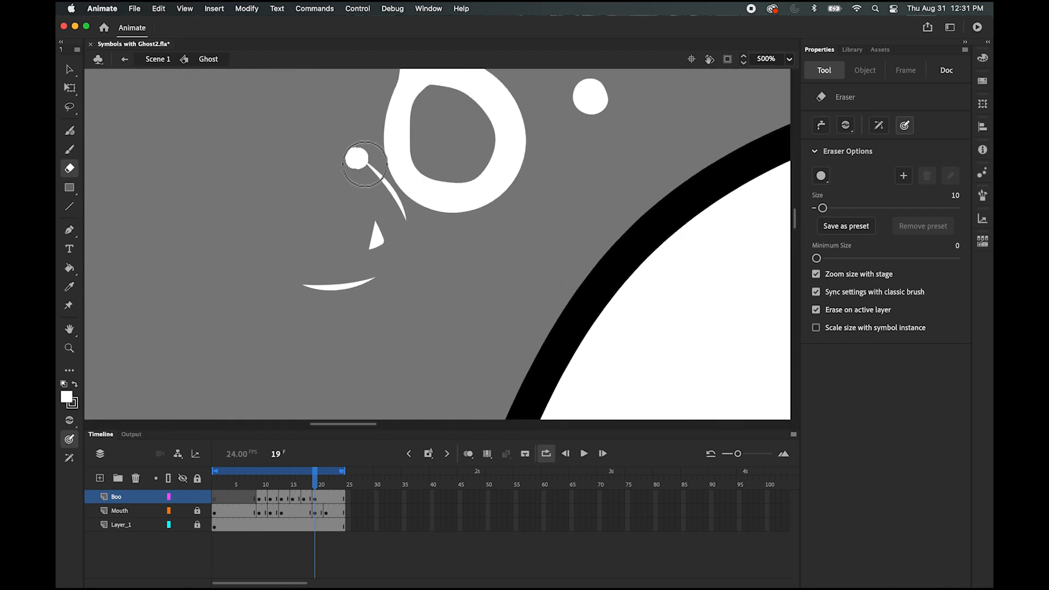
mouse_move(379, 189)
left_mouse_down()
mouse_move(386, 229)
mouse_move(345, 287)
mouse_move(433, 277)
left_mouse_up()
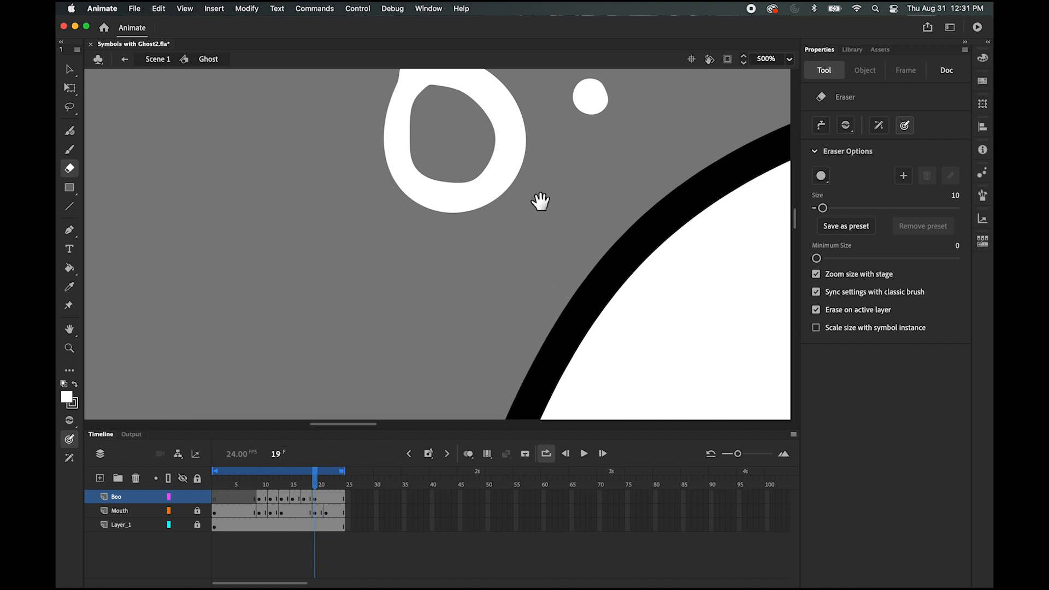
Step: Insert a keyframe at frame 21 of the Boo layer and delete the remaining "o" there
left_click_drag(502, 255, 478, 282)
scroll(479, 282, "right", 3)
scroll(478, 282, "up", 3)
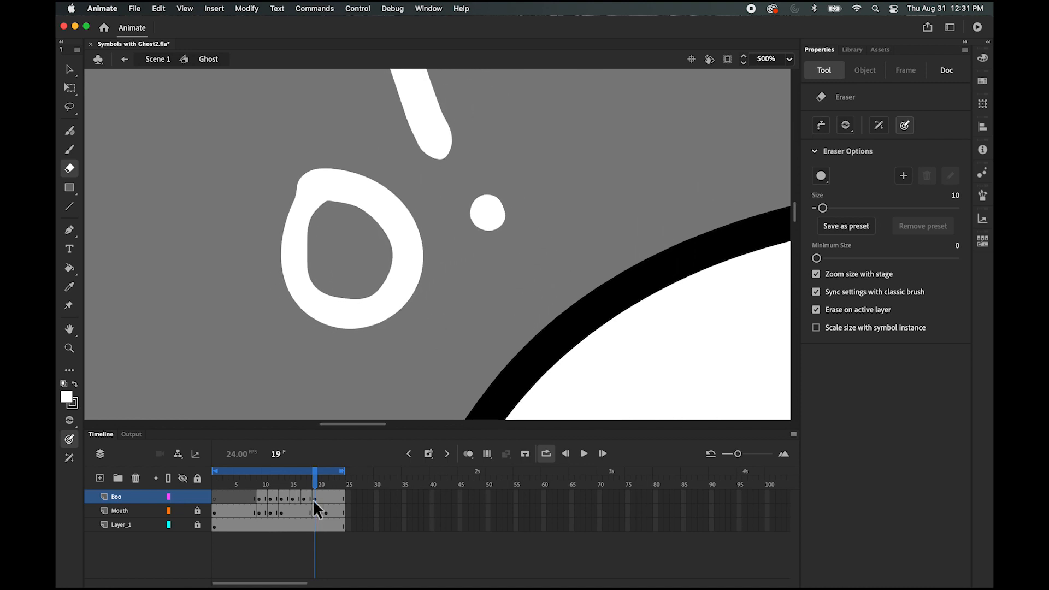
left_click(316, 485)
left_click_drag(316, 484, 327, 485)
left_click(429, 453)
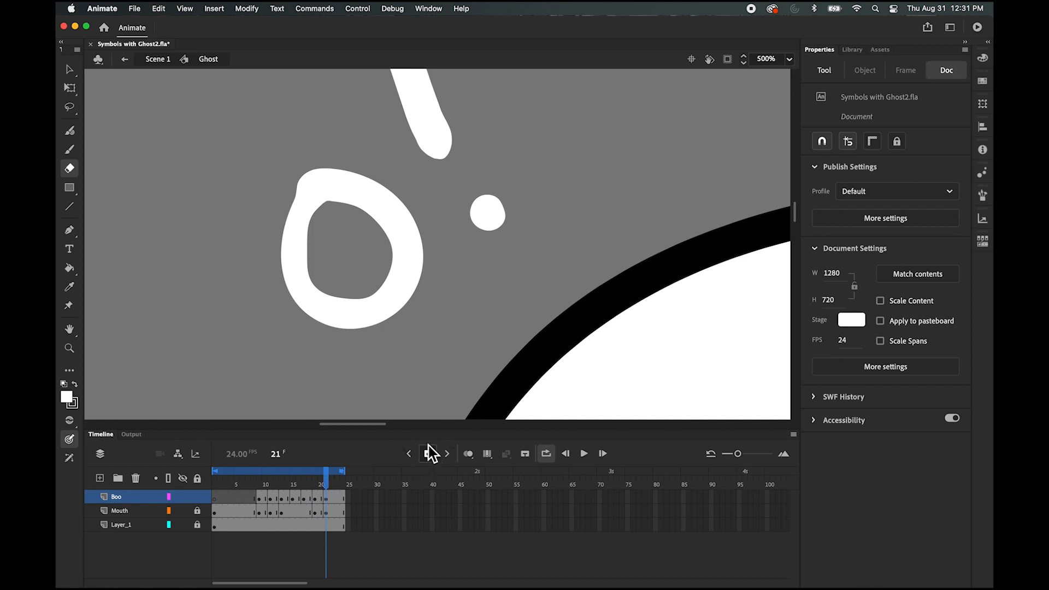
left_click(69, 88)
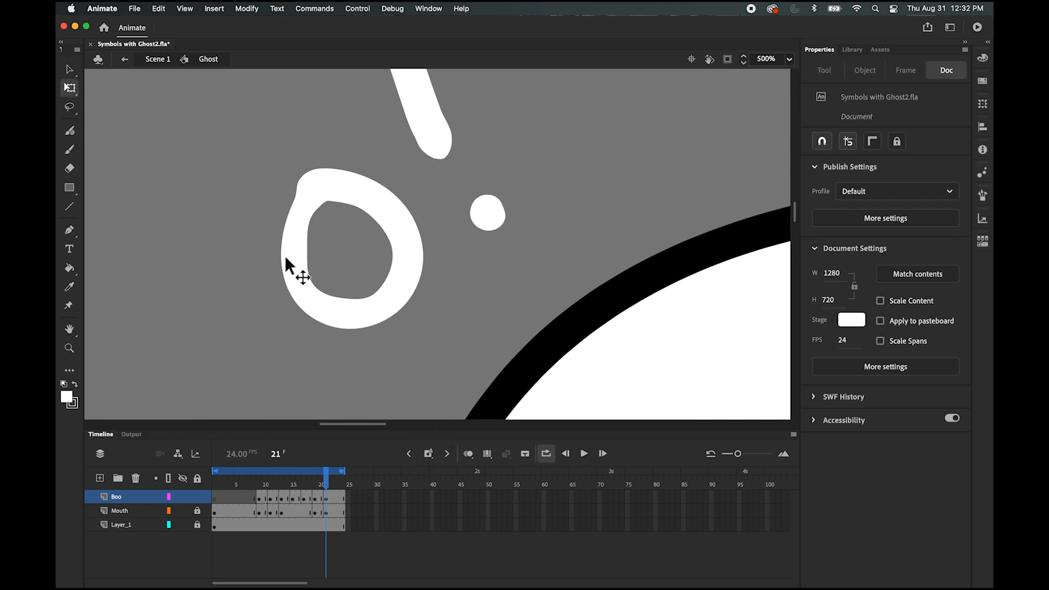
left_click(309, 298)
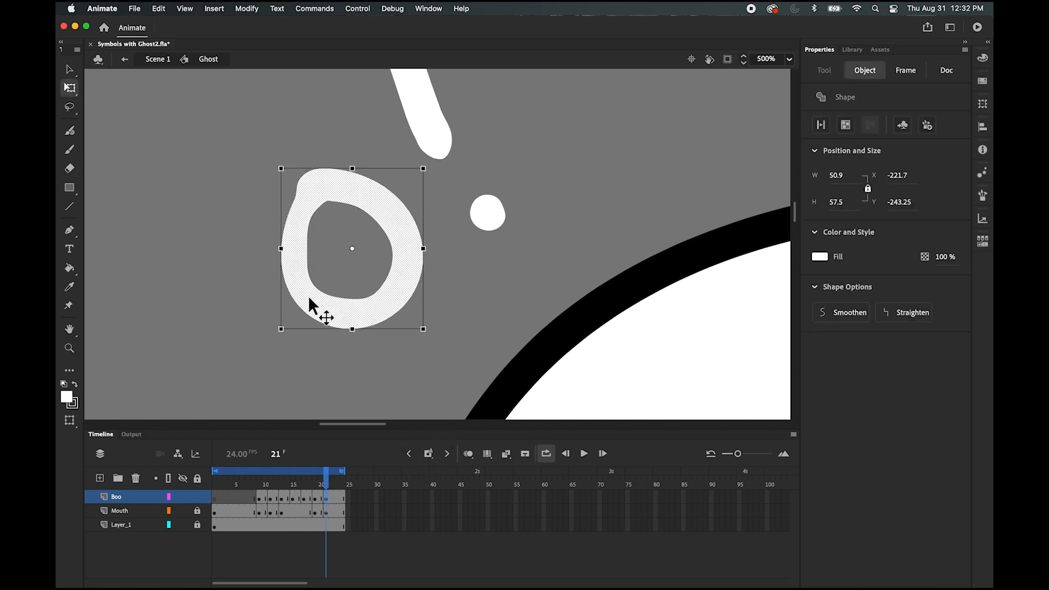
key("Delete")
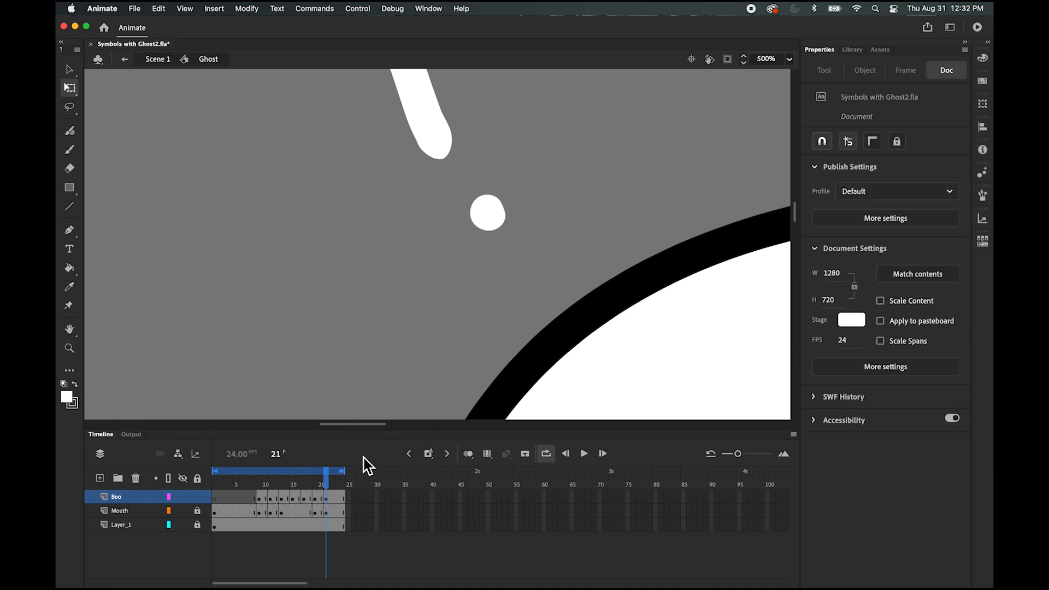
Step: Delete the exclamation mark's stroke and dot at frame 23 of the Boo layer
left_click_drag(328, 485, 337, 486)
left_click(437, 128)
key("Delete")
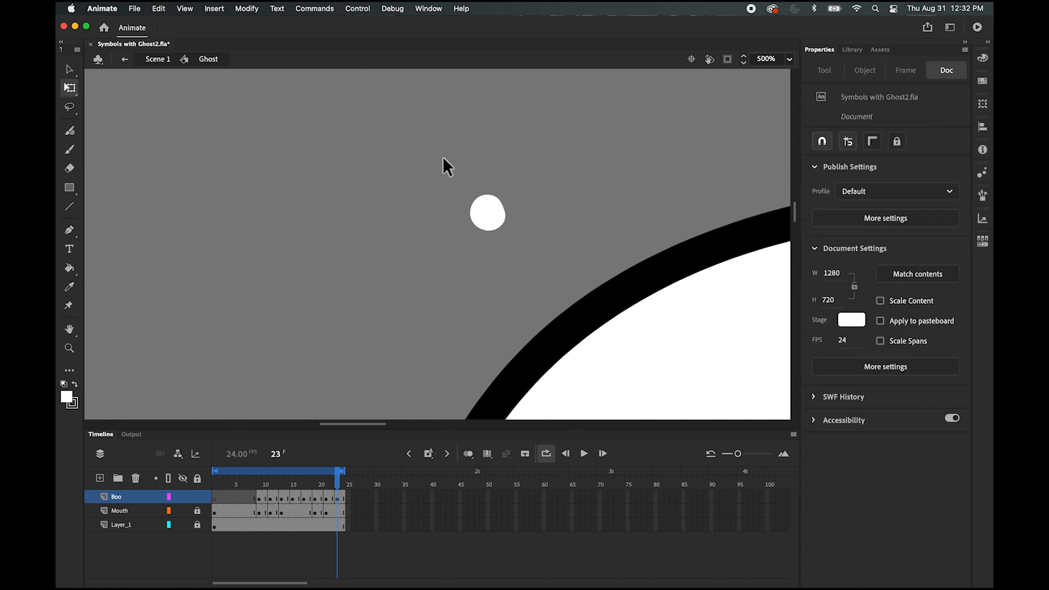
left_click(492, 213)
key("Delete")
Step: Play the Ghost symbol's animation from frame 1 with both ghosts in view, and return to Scene 1
left_click_drag(329, 484, 252, 484)
scroll(402, 430, "down", 5)
scroll(400, 437, "down", 1)
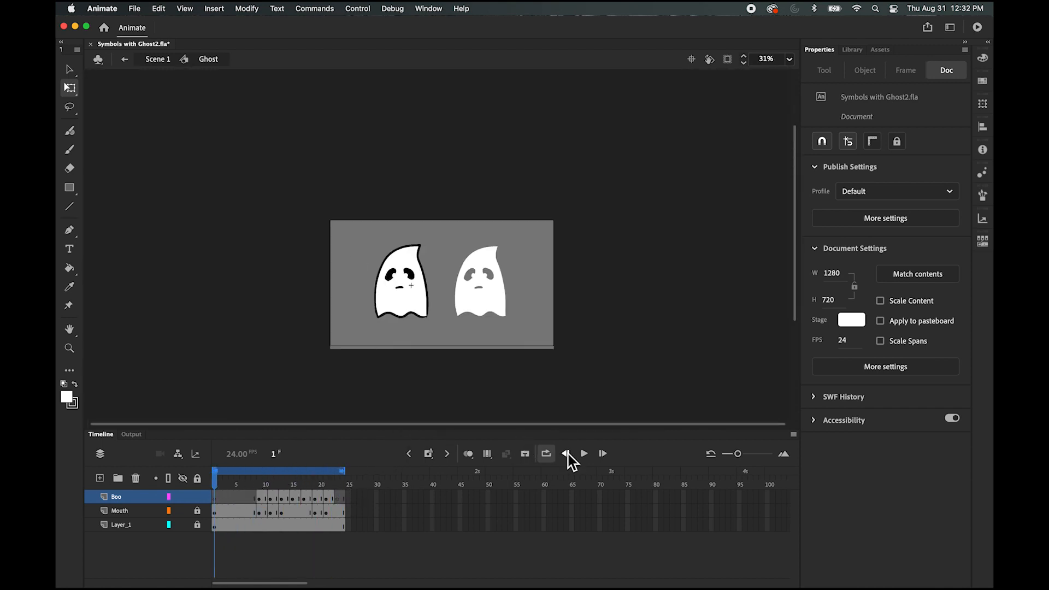
key("super+equal")
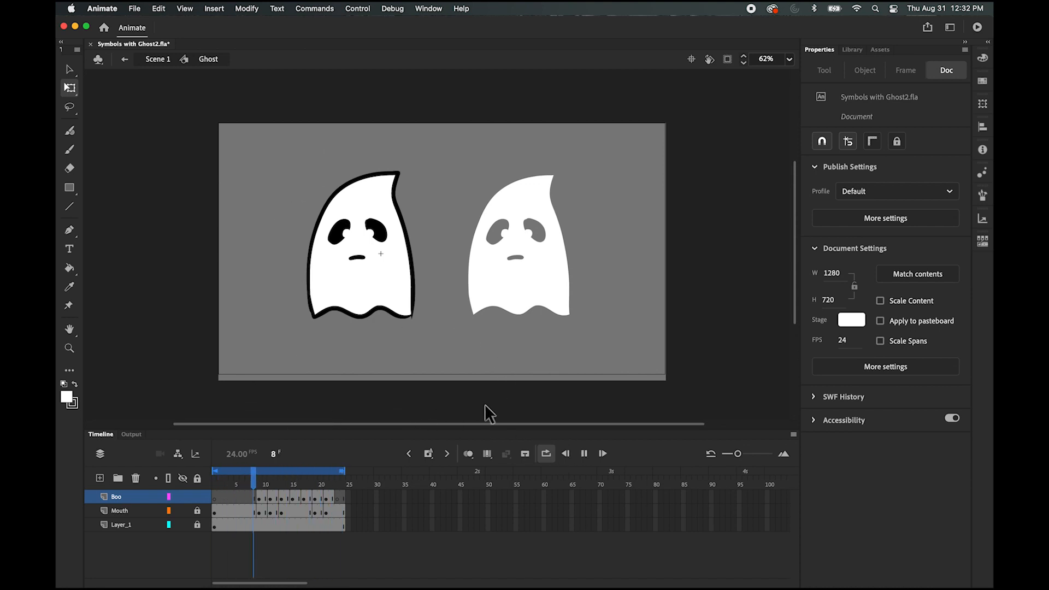
left_click(582, 457)
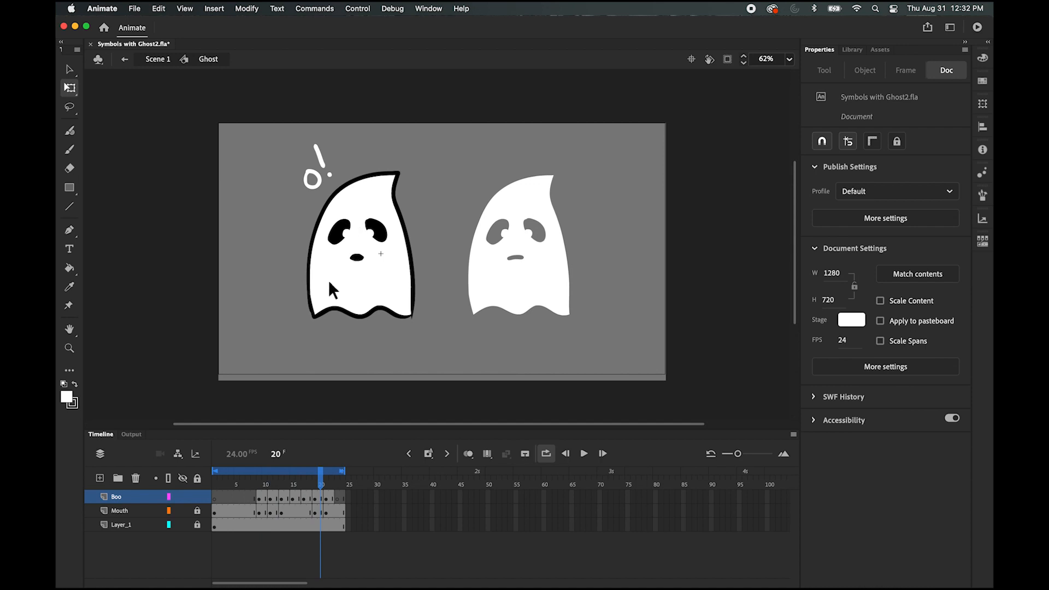
left_click(124, 60)
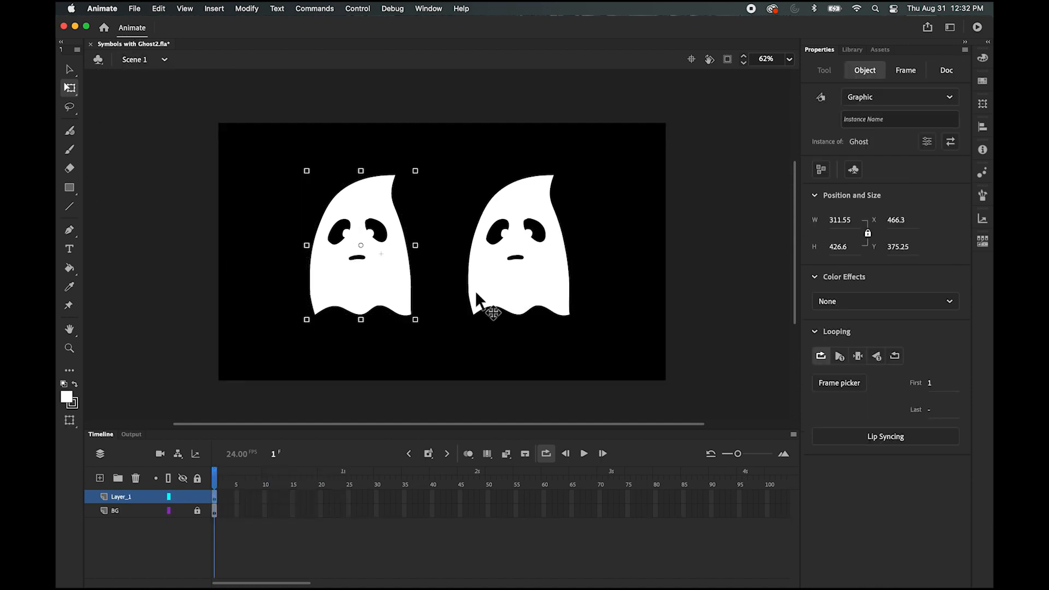
Step: Compare the Scene 1 timeline with the one inside the Ghost symbol and return to Scene 1
left_click(216, 483)
left_click(233, 500)
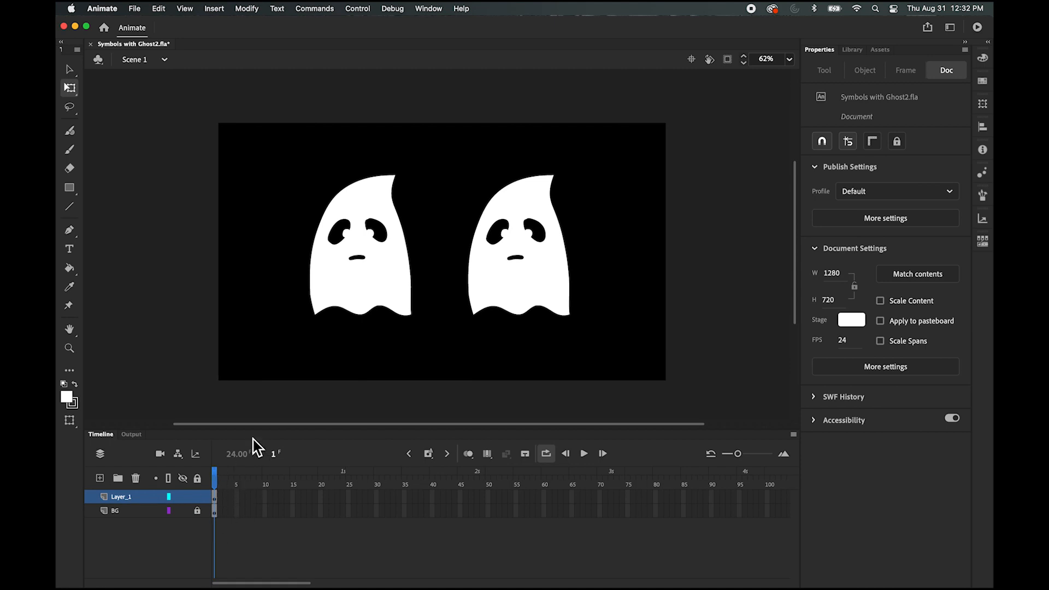
double_click(362, 264)
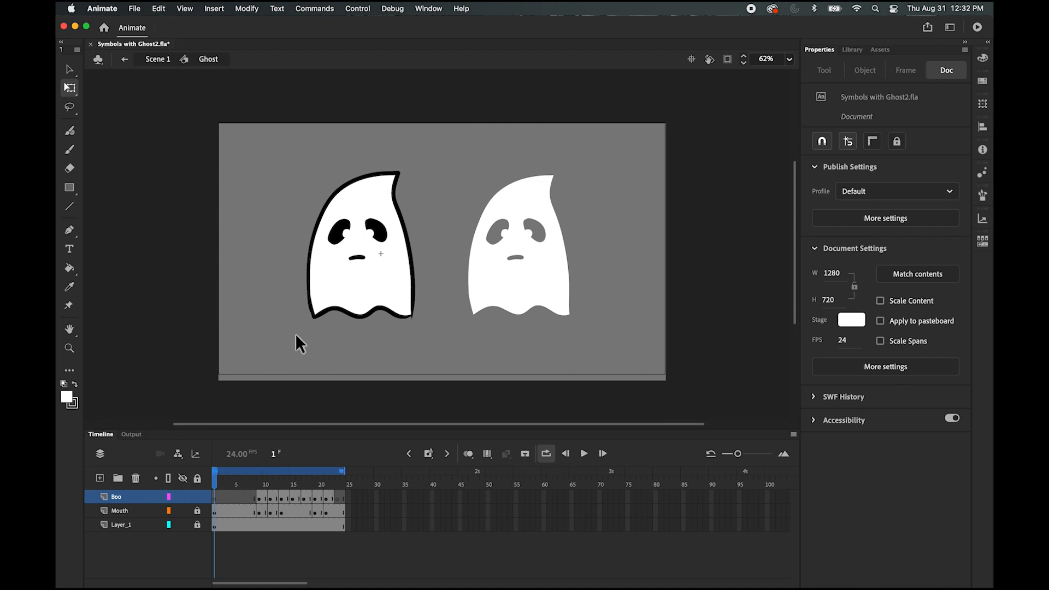
left_click(127, 60)
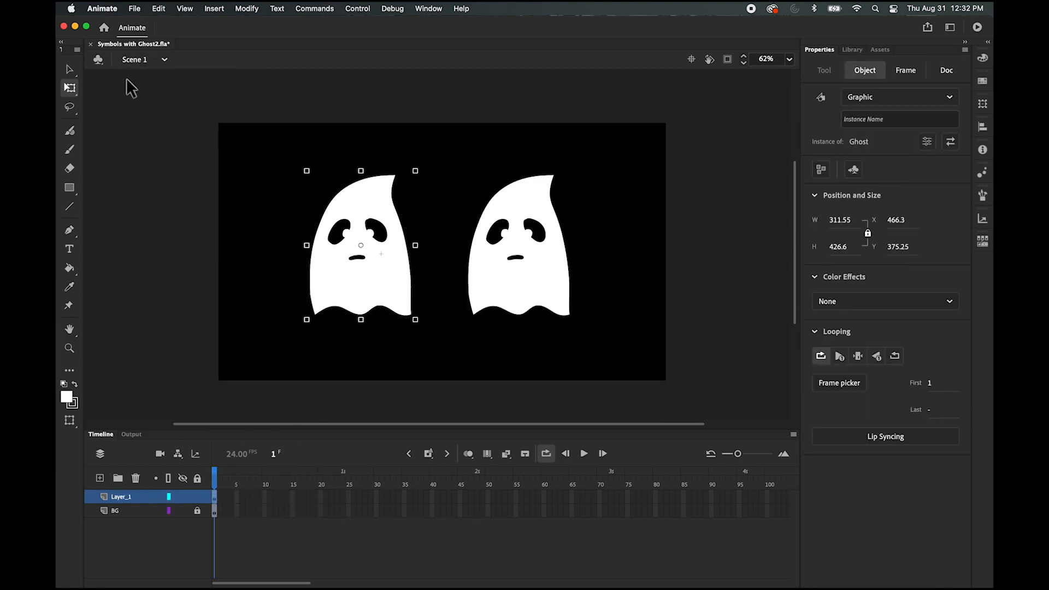
left_click(198, 304)
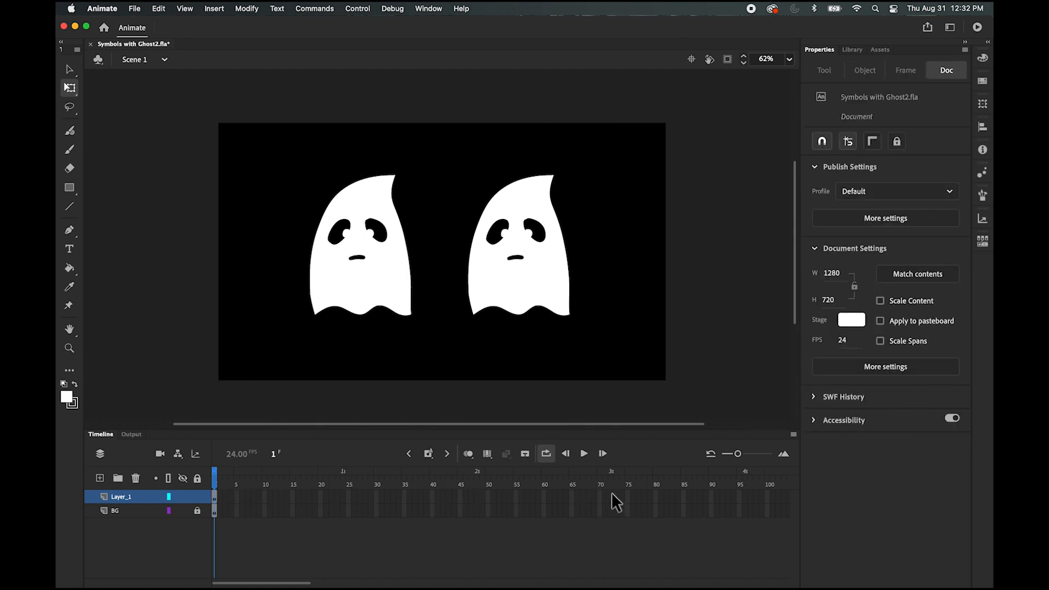
Step: Extend both Layer_1 and BG with regular frames up to frame 73
left_click_drag(612, 494, 218, 546)
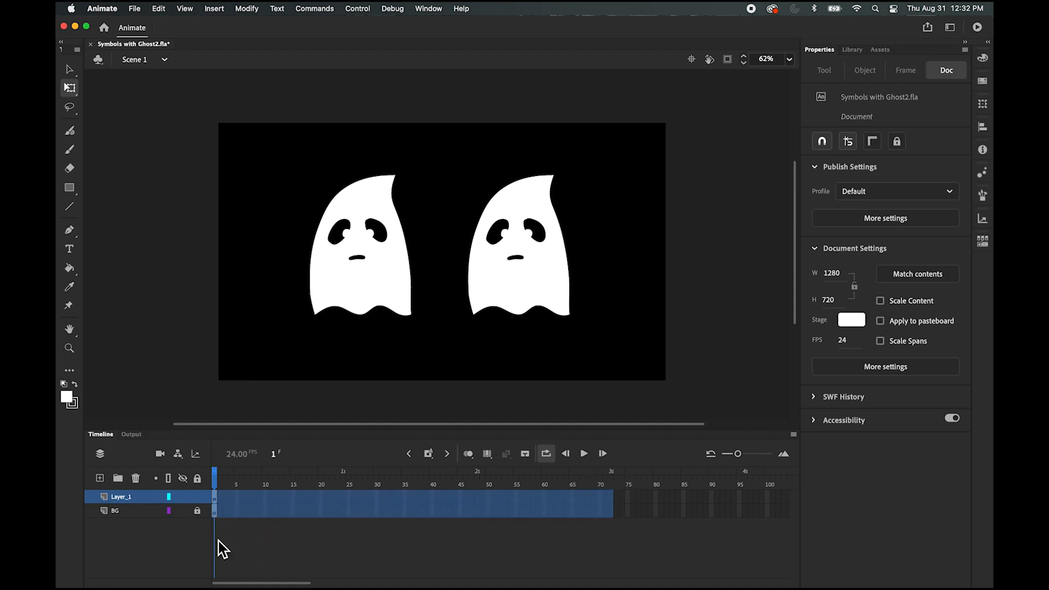
left_click(430, 456)
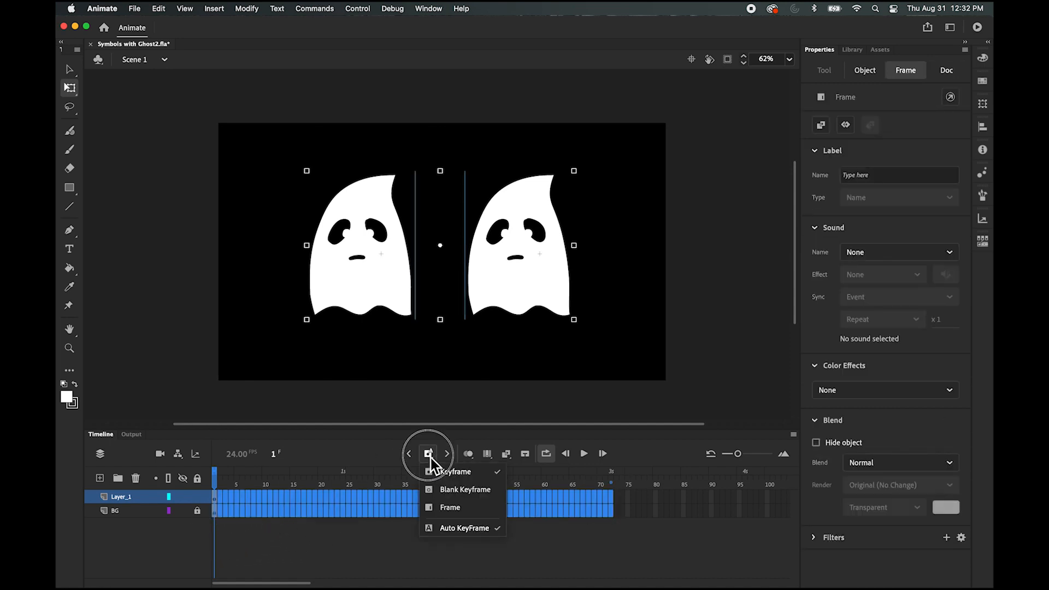
left_click(447, 510)
Step: Remove frame 73 from both Layer_1 and BG so the scene ends at frame 72
left_click(615, 476)
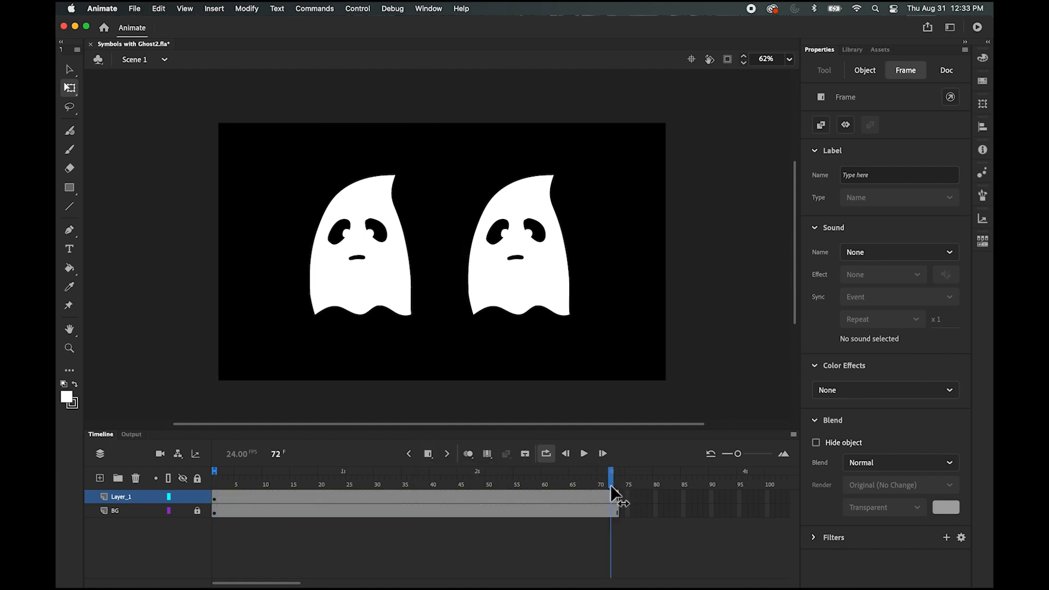
left_click(617, 493)
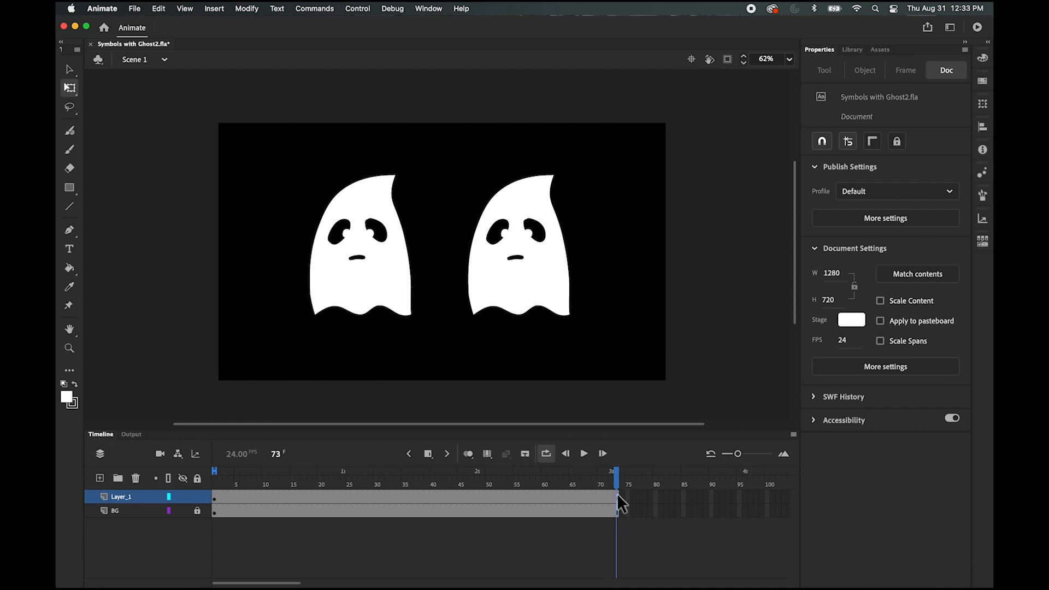
left_click_drag(617, 494, 621, 518)
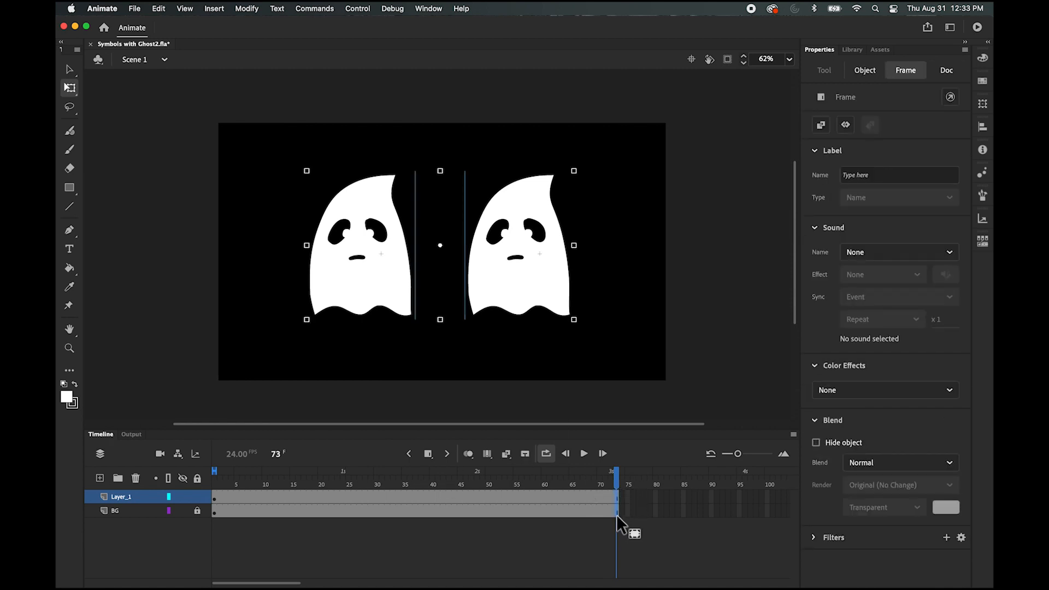
right_click(617, 509)
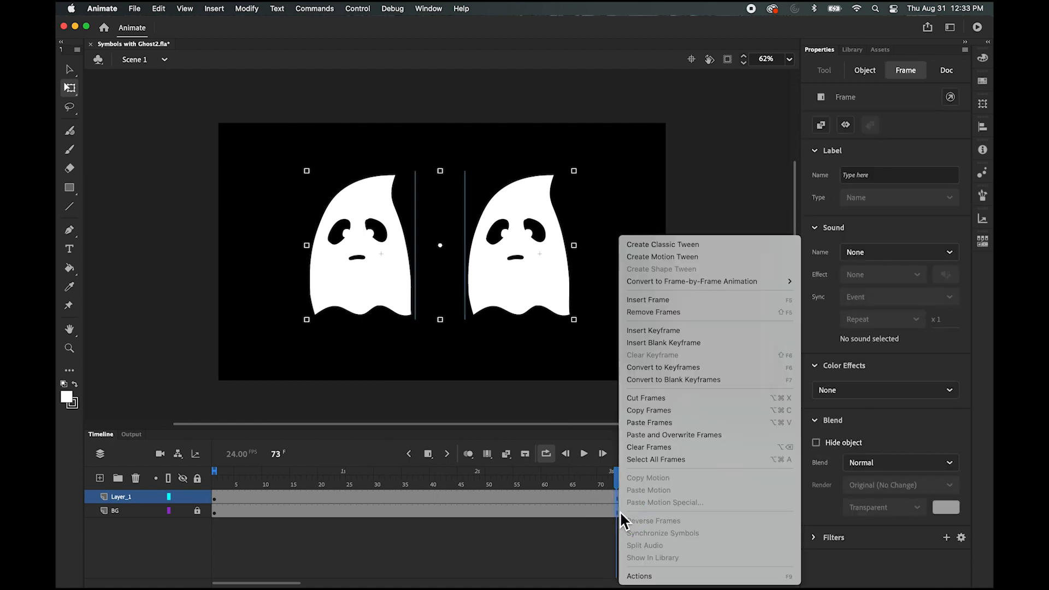
left_click(667, 313)
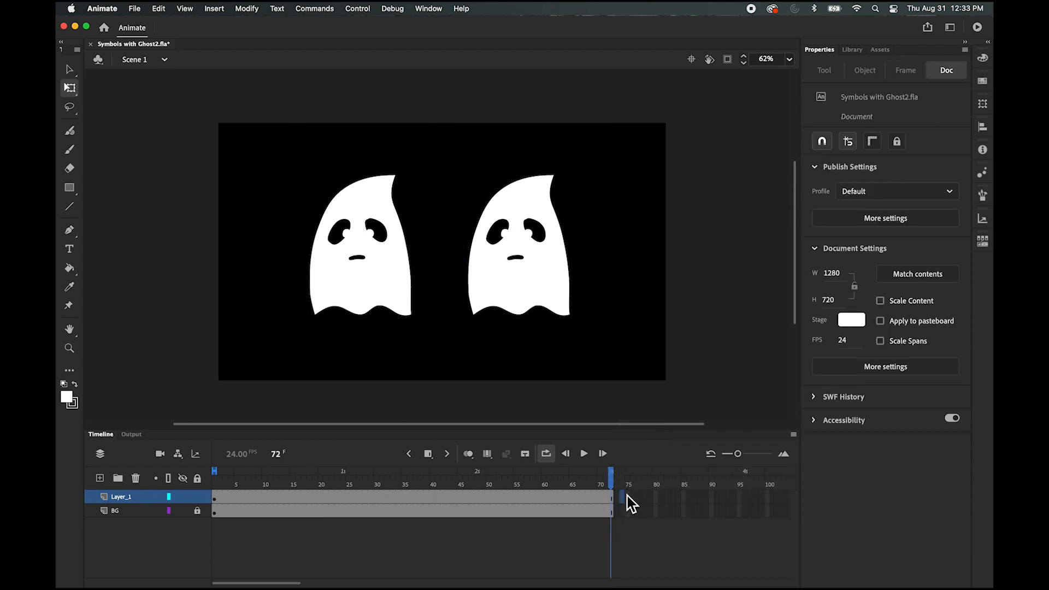
left_click(619, 511)
Step: Turn on looping for the scene playback and set the loop range to frames 1 to 72
left_click_drag(611, 476, 196, 483)
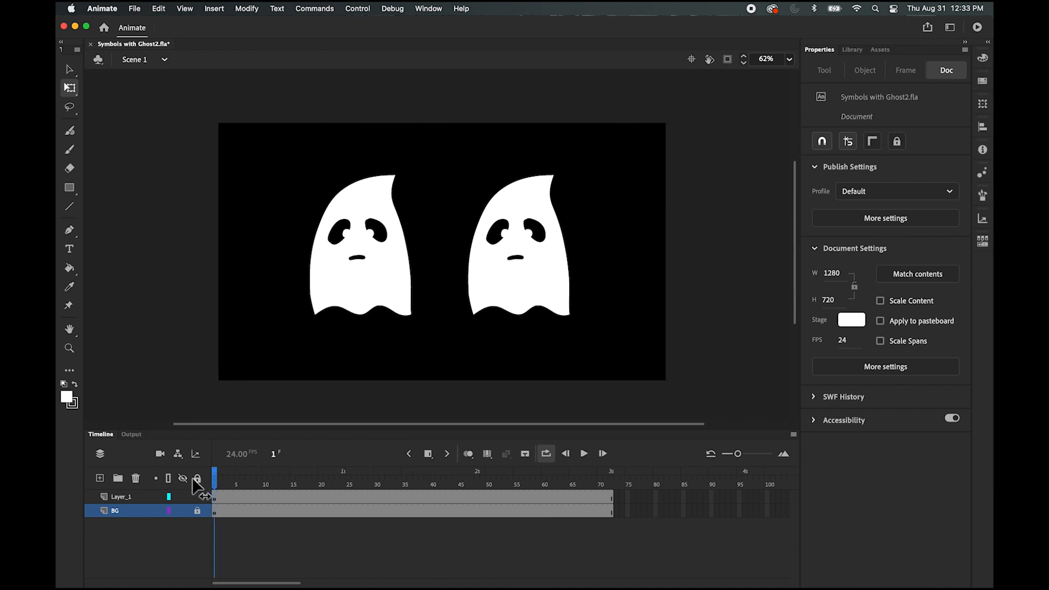
left_click(587, 457)
left_click(585, 458)
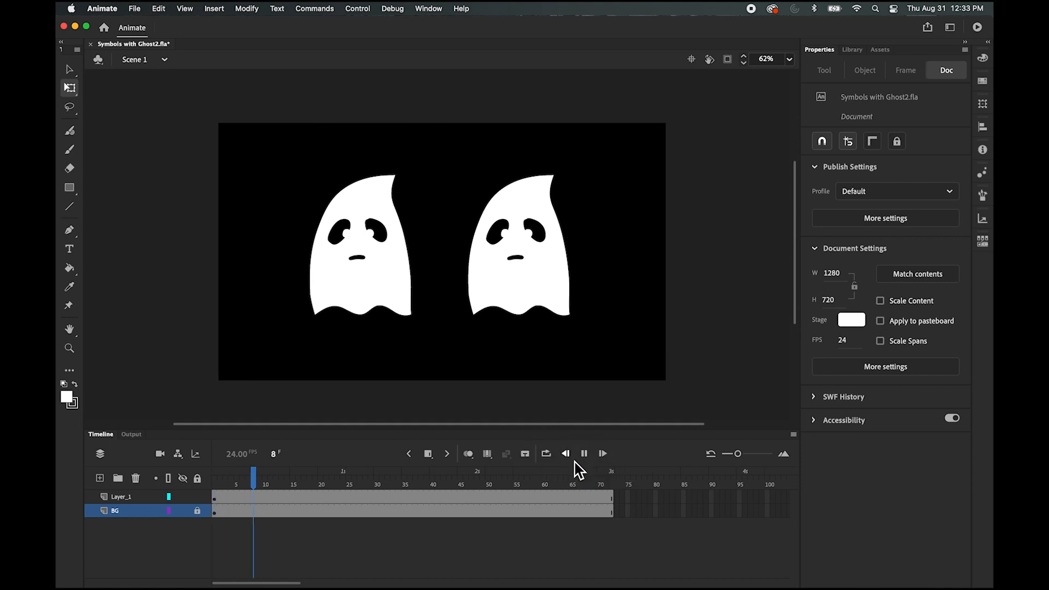
left_click(549, 458)
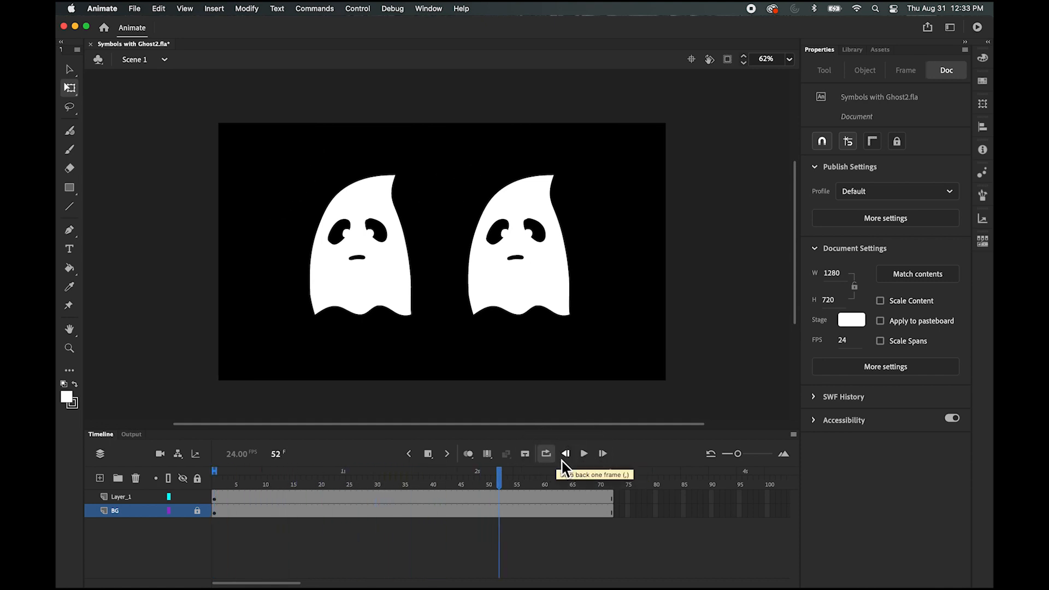
left_click_drag(224, 472, 624, 499)
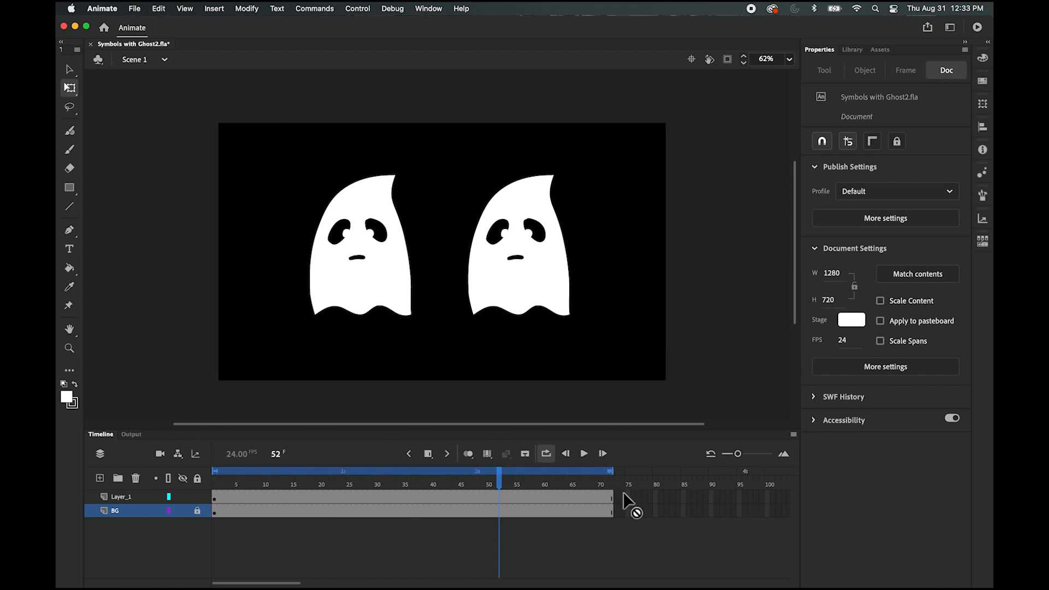
Step: Play the looping scene to review both ghosts and move the playhead to frame 37
left_click(584, 454)
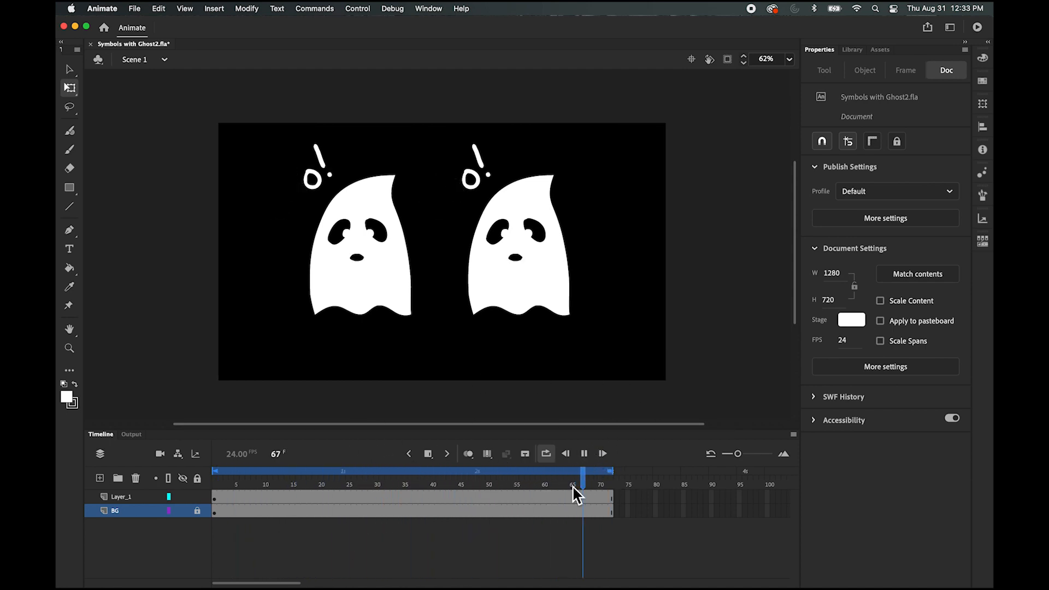
left_click(587, 455)
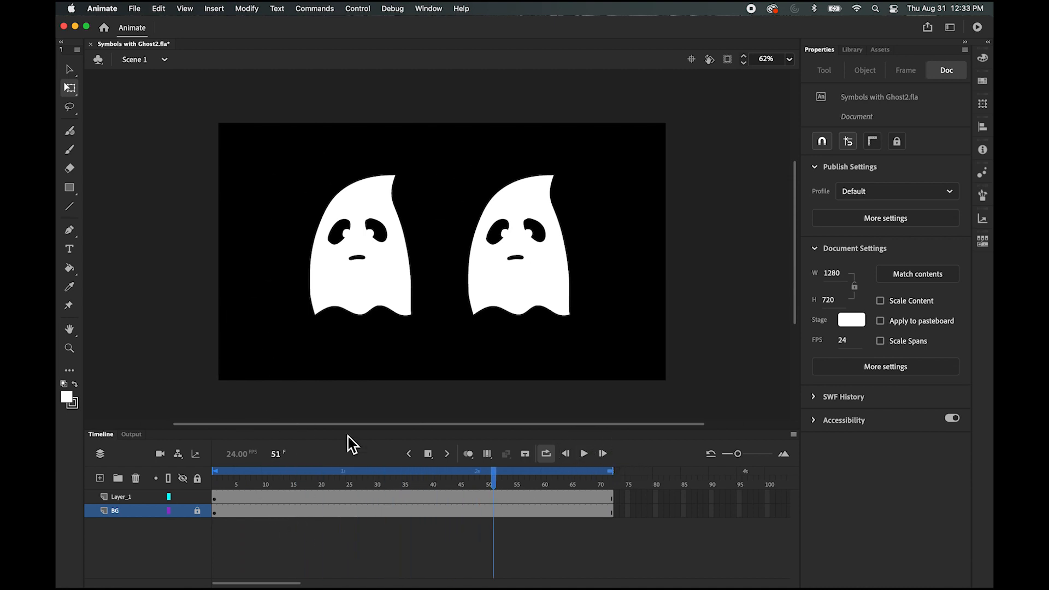
left_click_drag(494, 483, 419, 465)
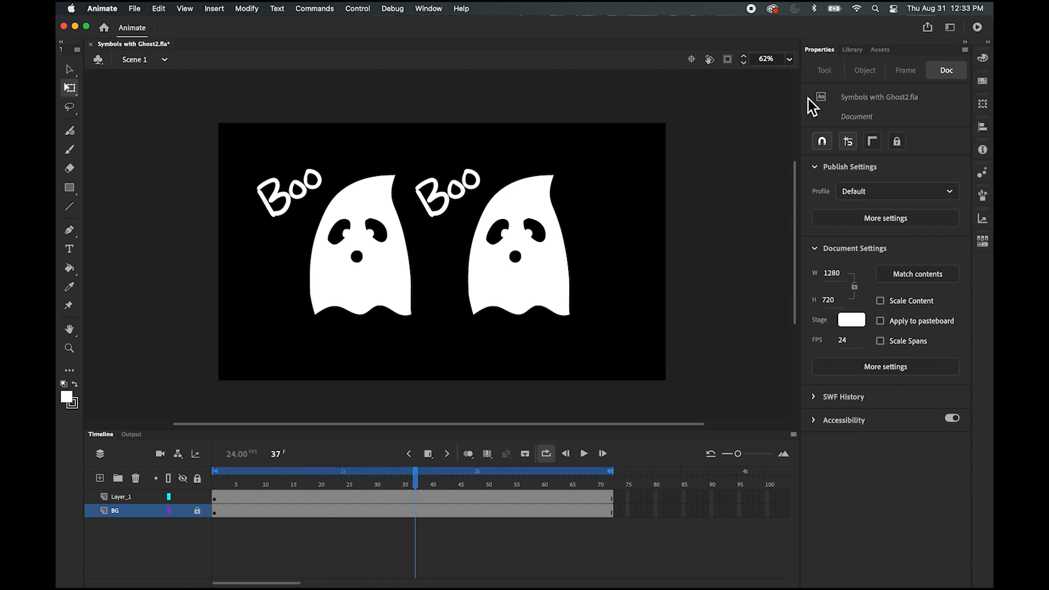
Step: Place a third Ghost instance from the library on Layer_1, to the right of the other two ghosts
left_click(852, 50)
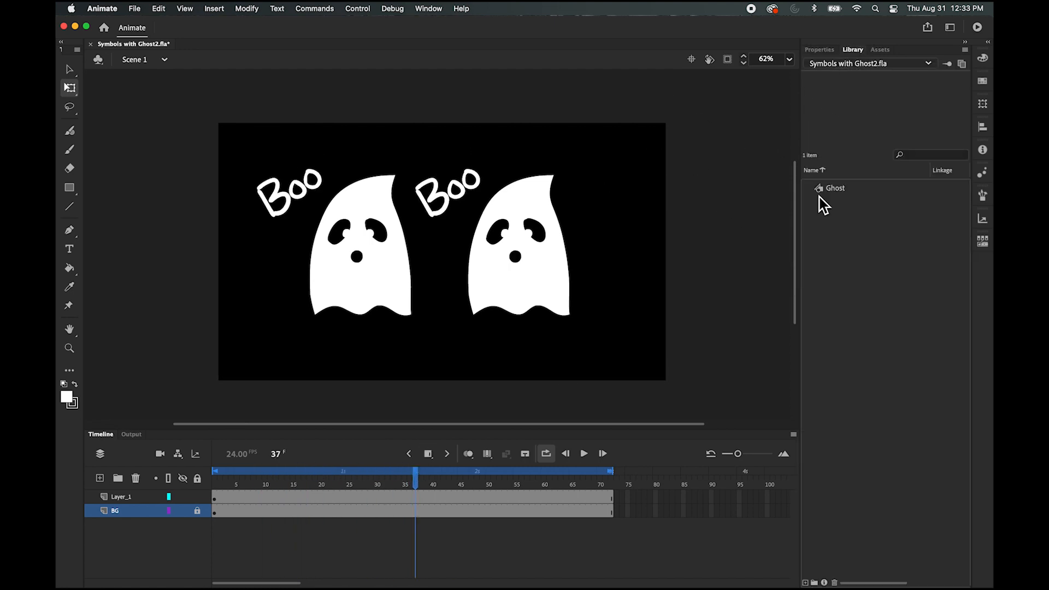
left_click_drag(826, 190, 606, 220)
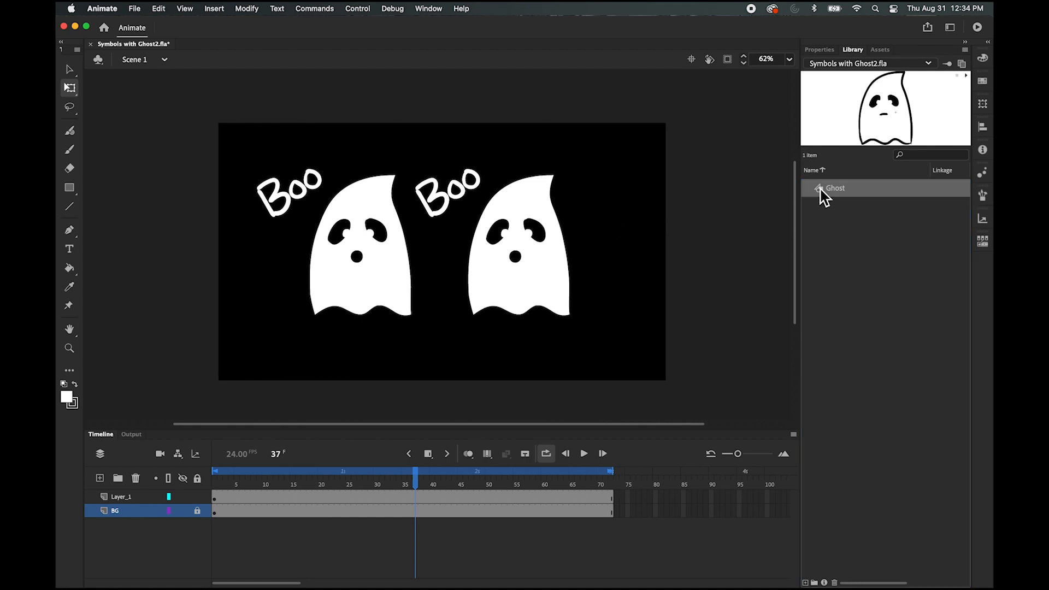
left_click_drag(820, 190, 474, 326)
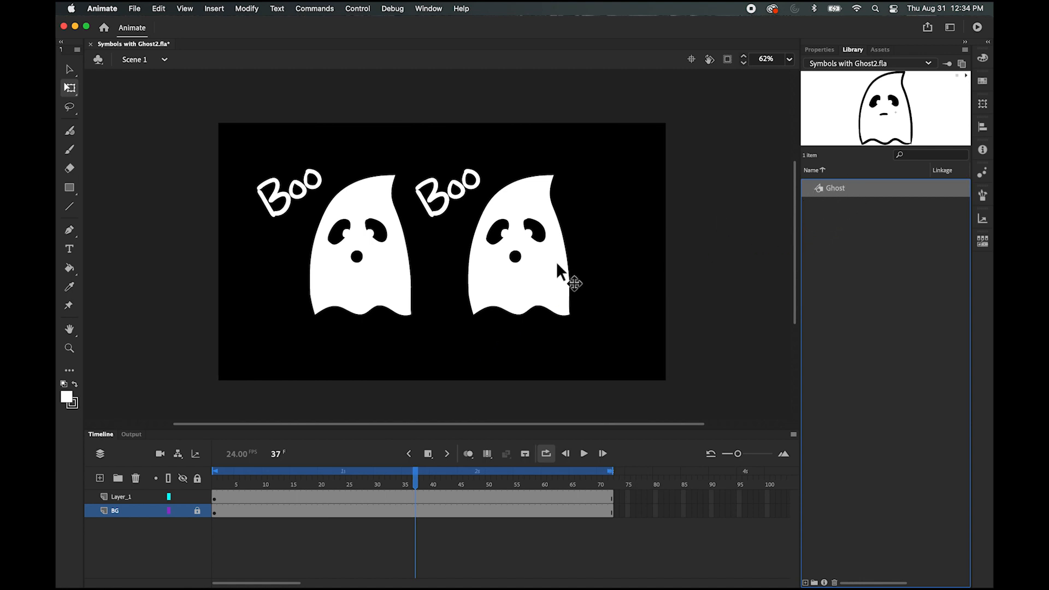
left_click(128, 501)
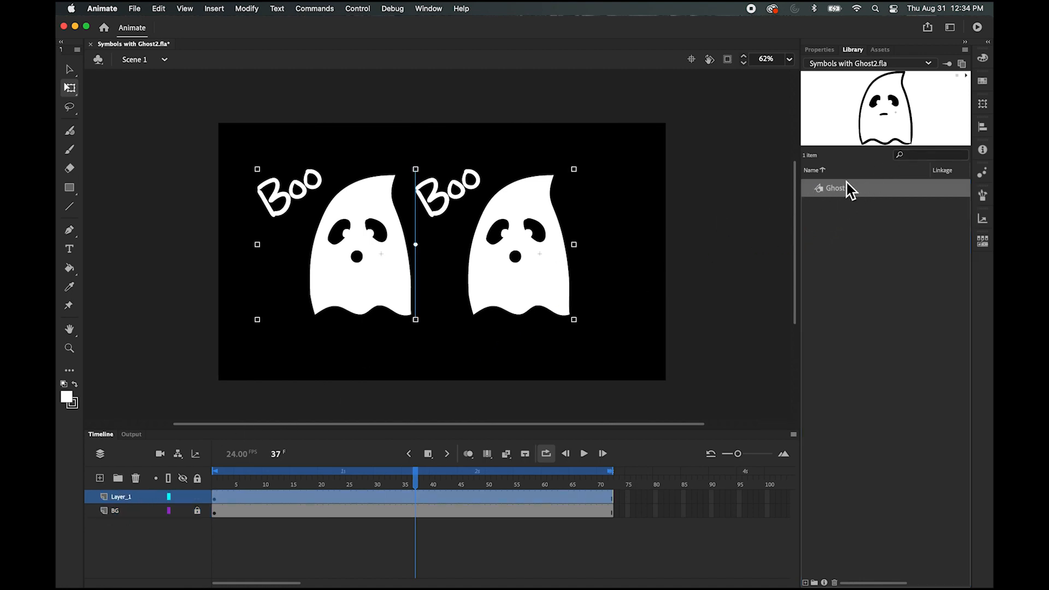
left_click_drag(849, 189, 638, 214)
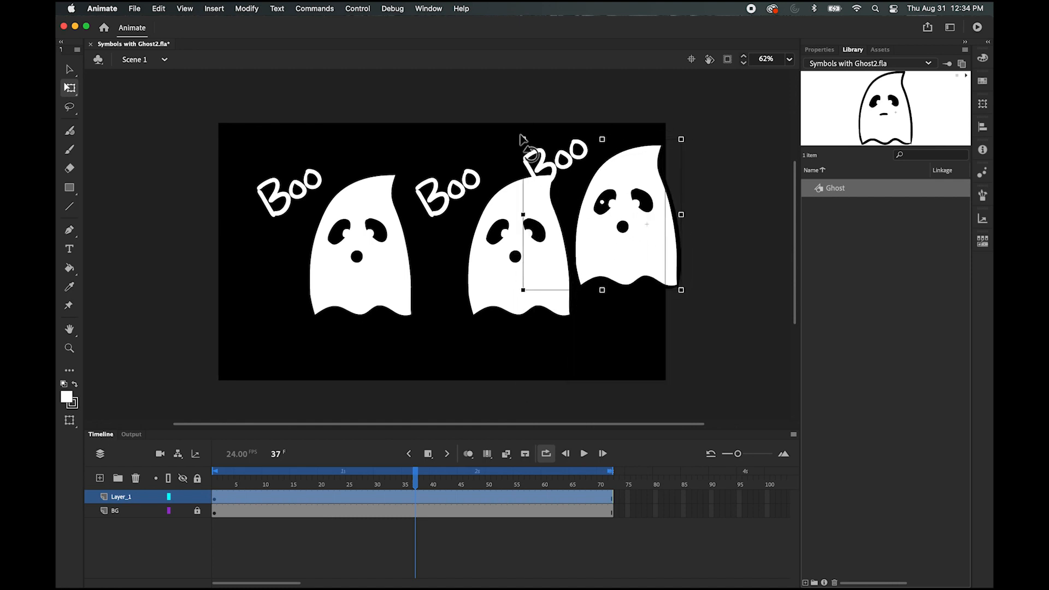
Step: Scale down the middle and right ghosts, making the right one smallest, then raise the middle ghost and lower the right one
left_click_drag(523, 138, 552, 183)
left_click(505, 255)
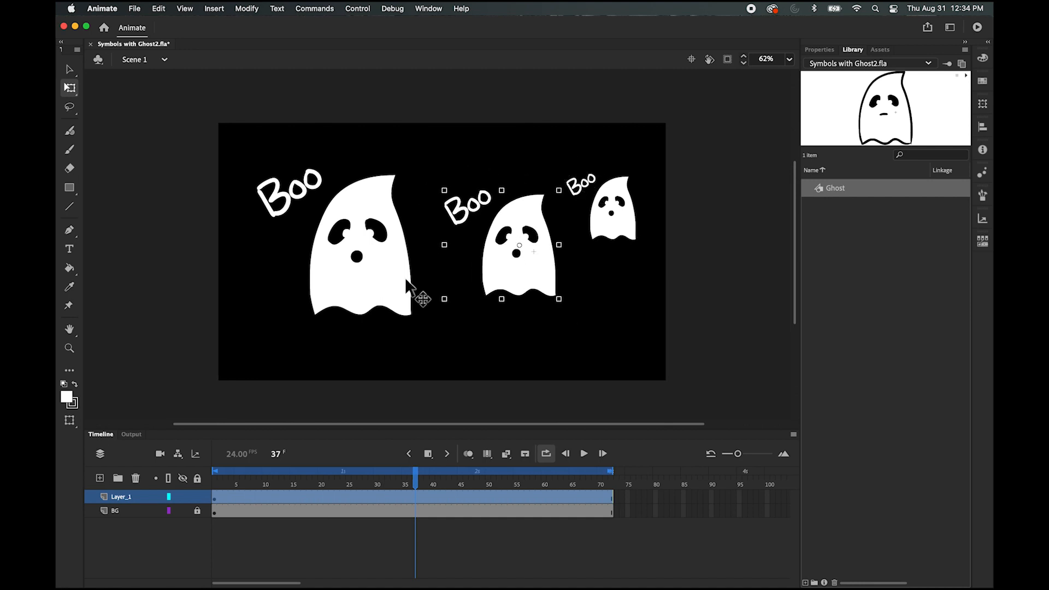
left_click_drag(514, 275, 473, 227)
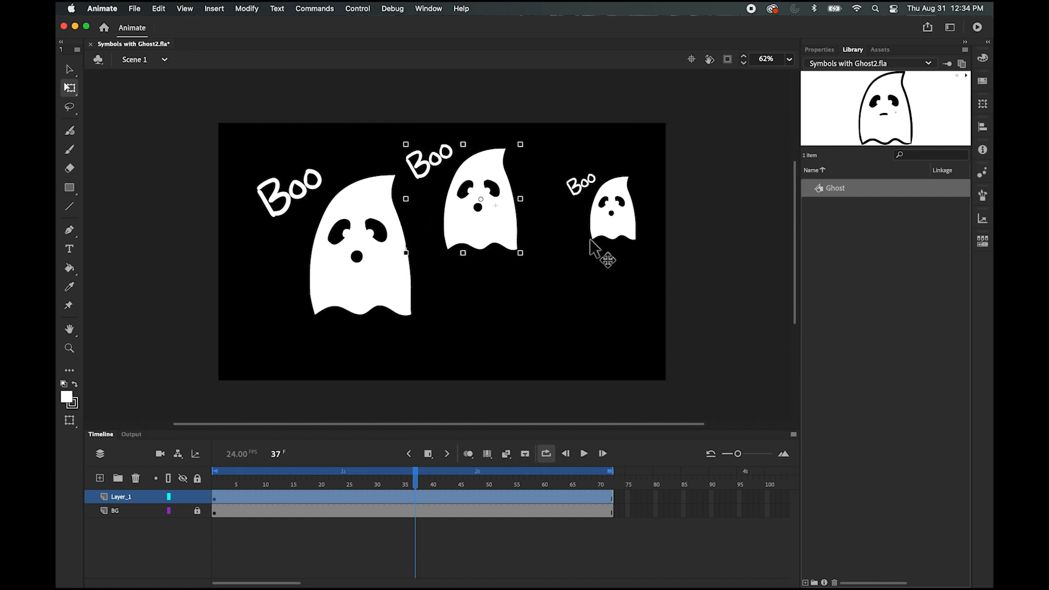
left_click(613, 251)
left_click_drag(613, 251, 593, 267)
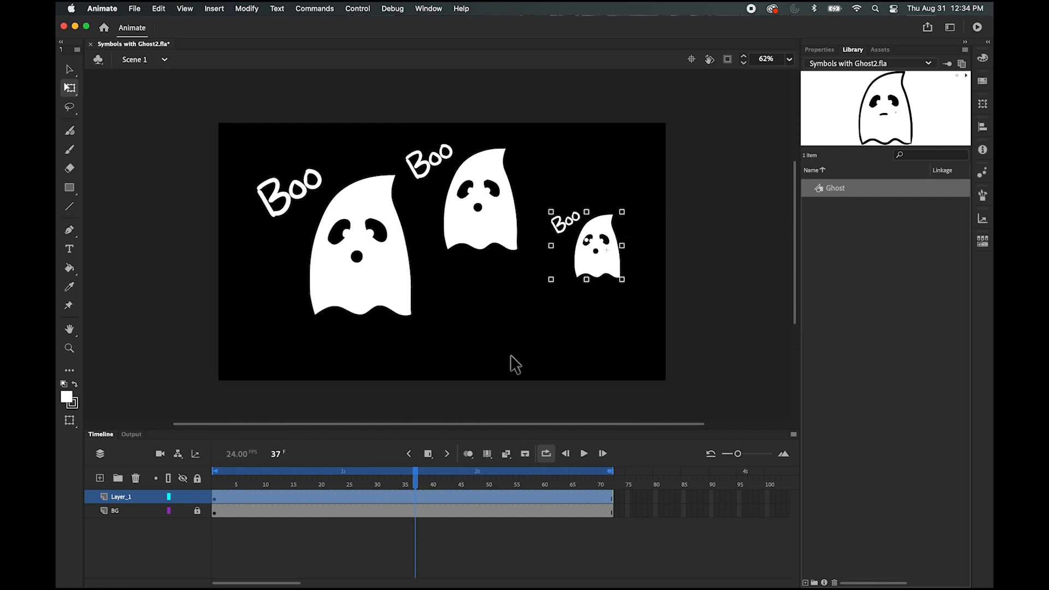
Step: Play the scene with all three ghosts from the start and return the playhead to frame 1
left_click_drag(414, 485, 220, 474)
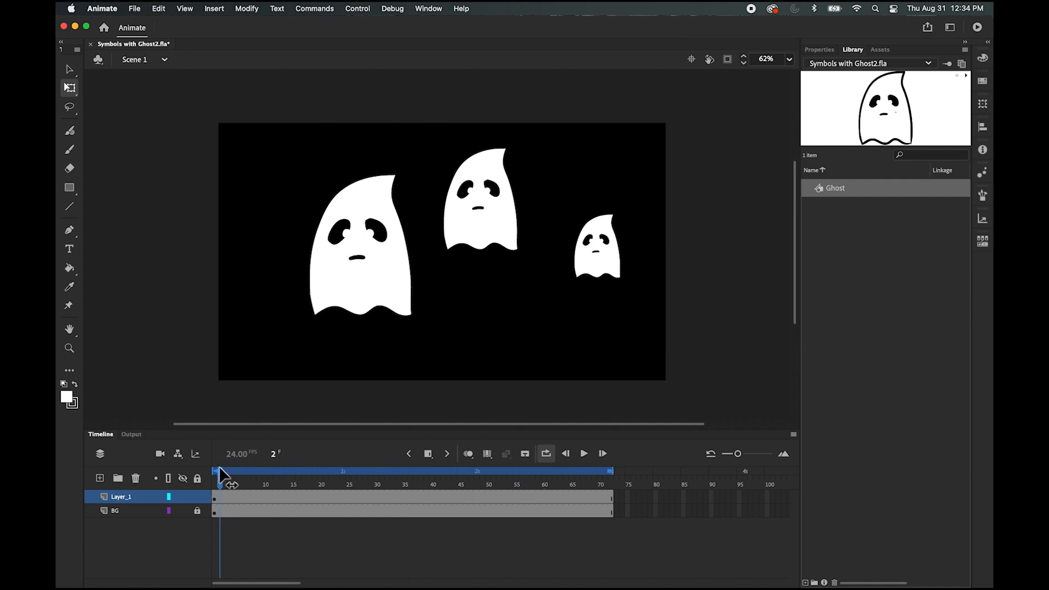
left_click(585, 454)
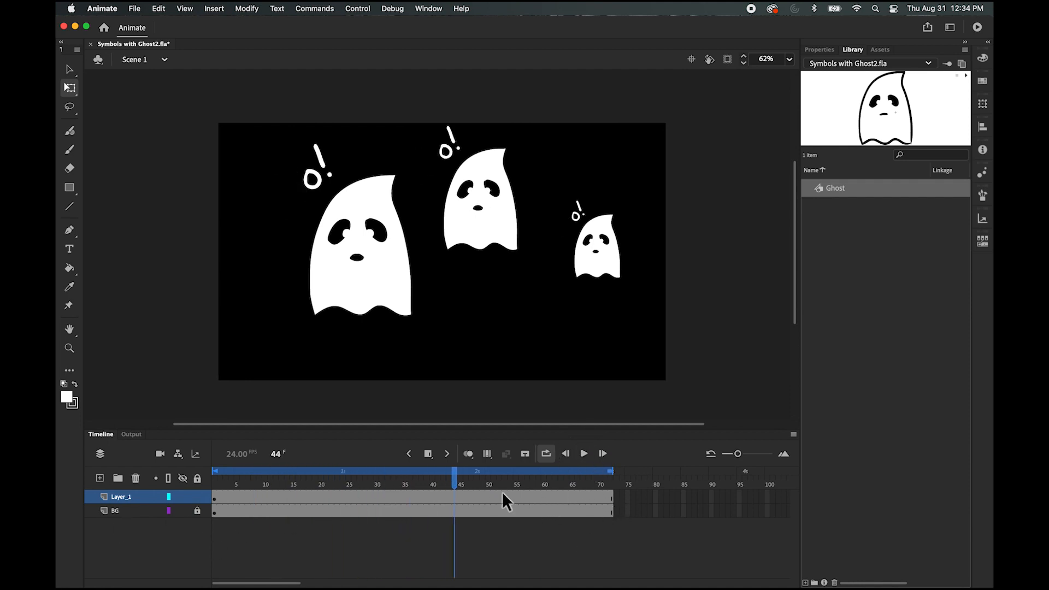
left_click_drag(457, 480, 218, 464)
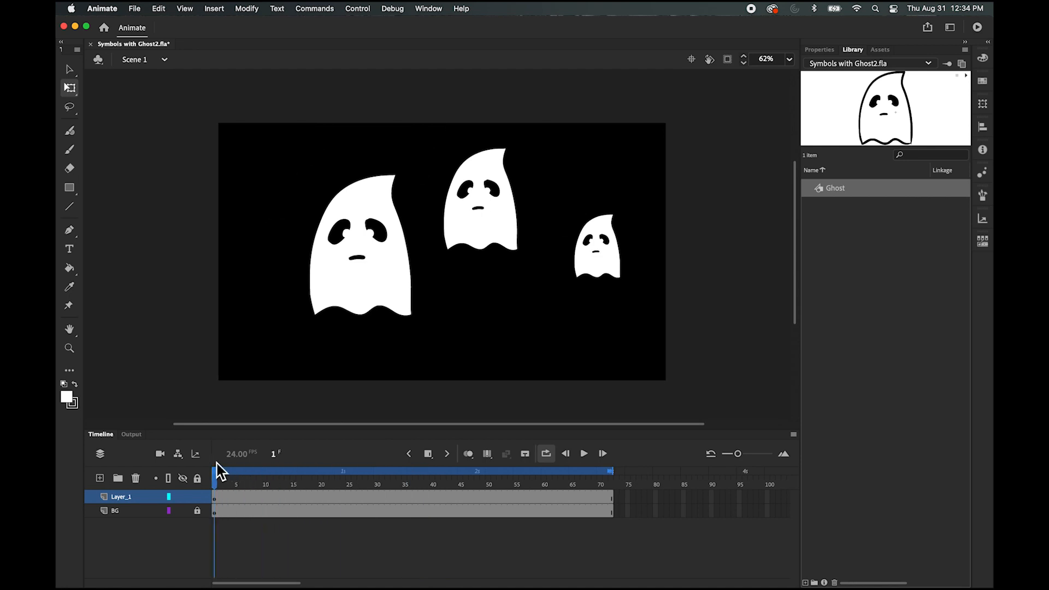